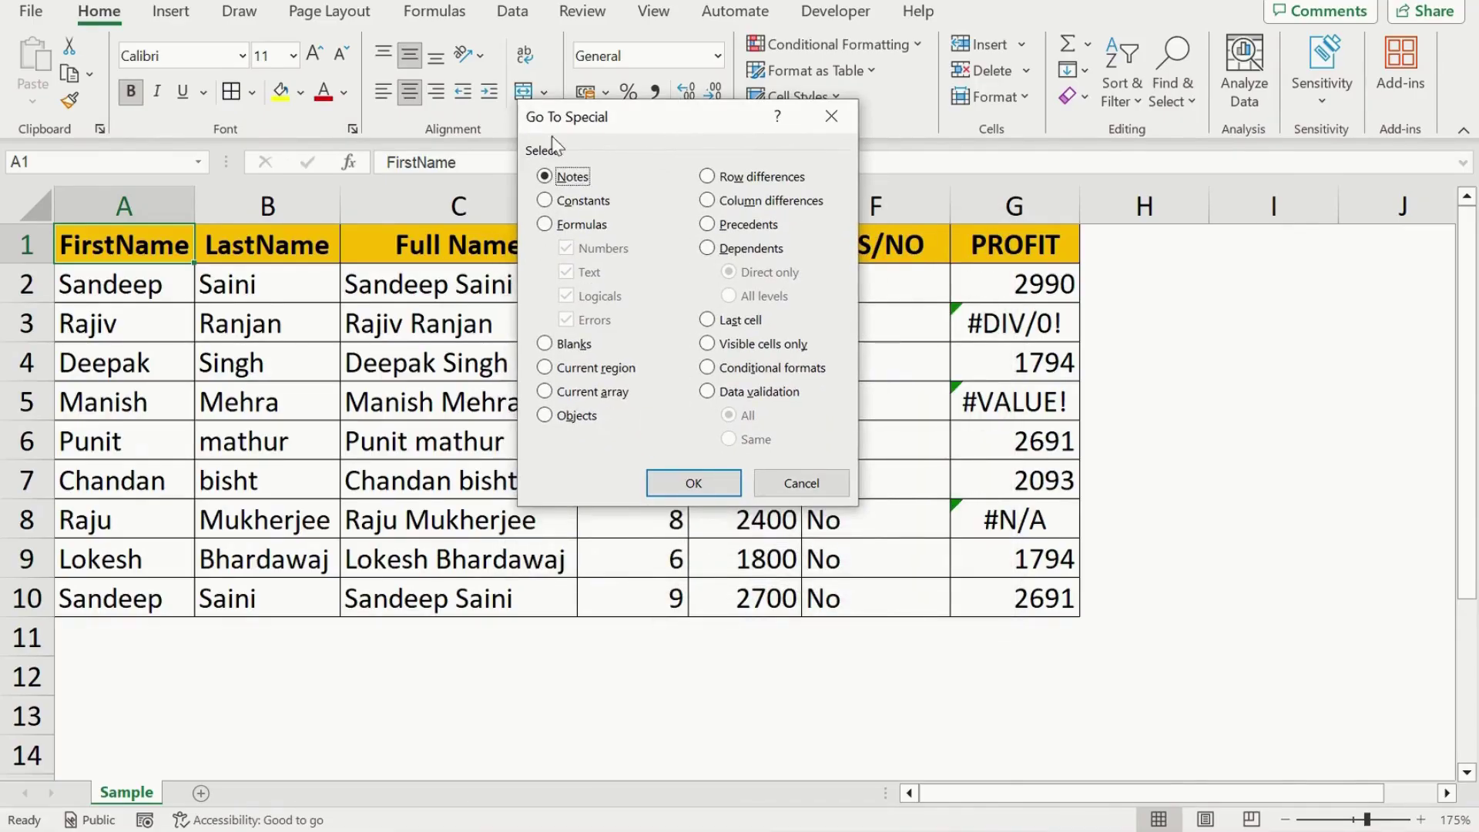
Open the Go To Special options through the Go To dialog, view the list, and cancel it
click(824, 121)
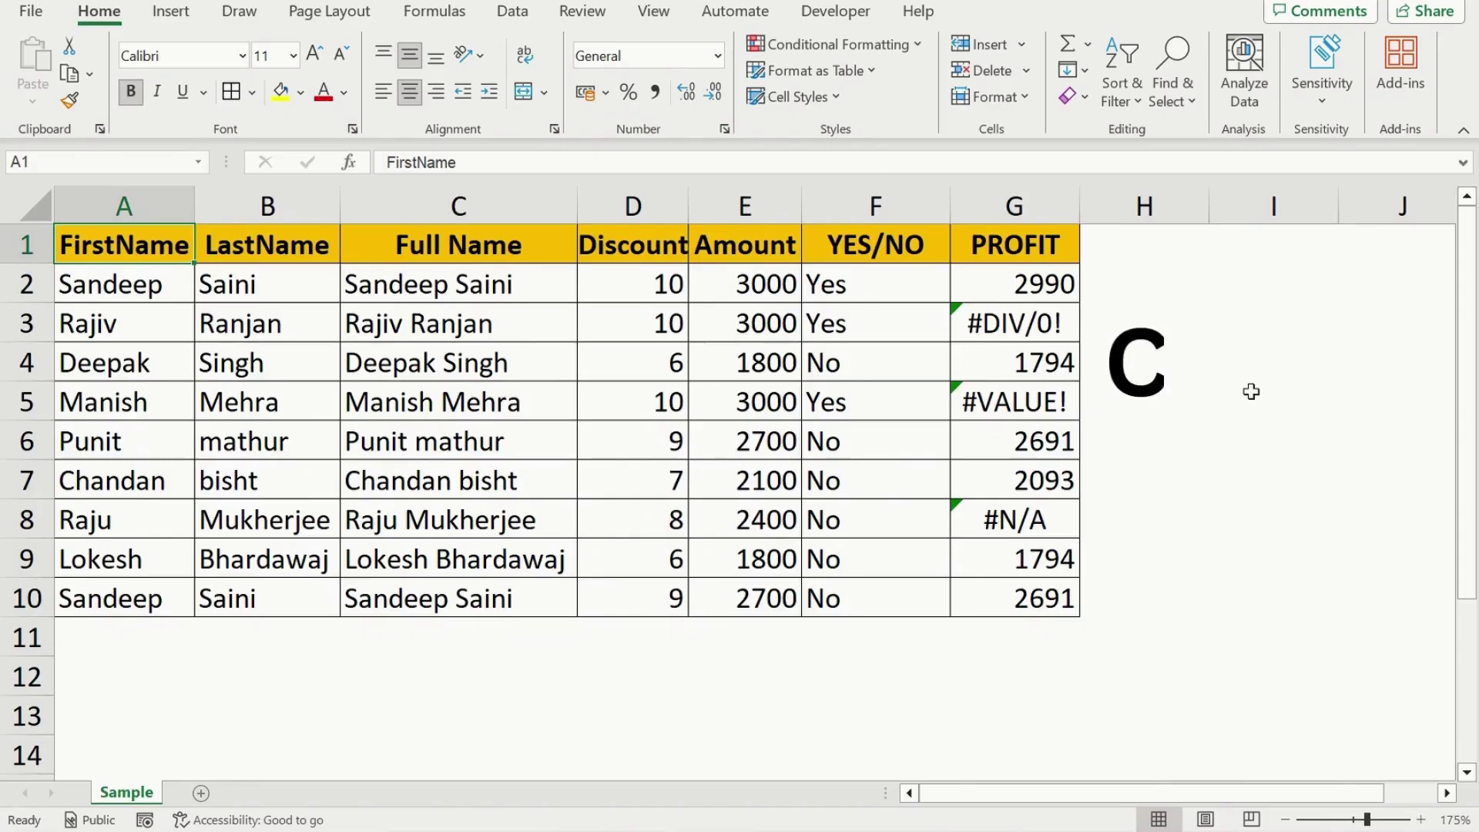
key(ctrl+g)
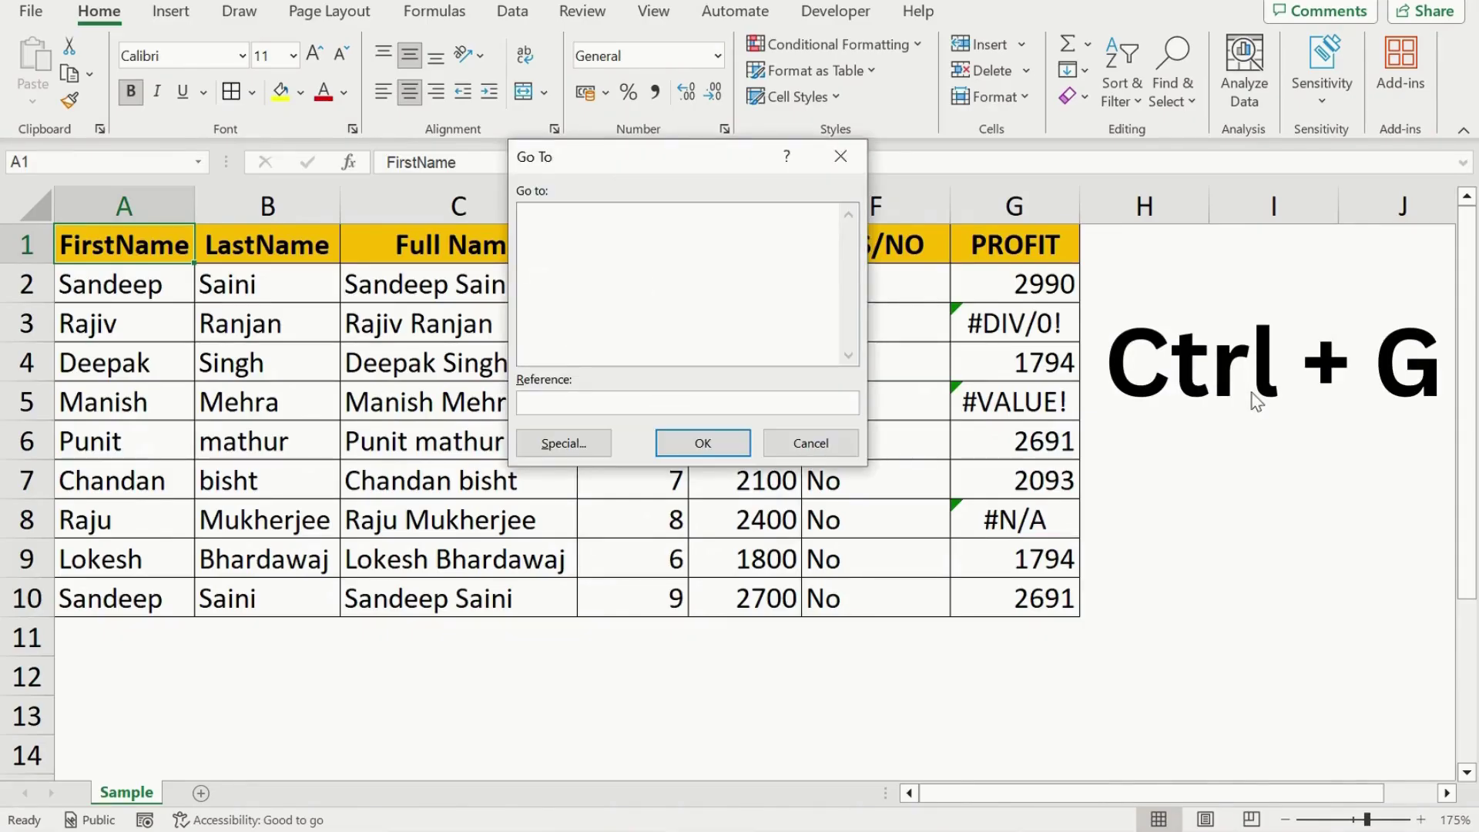
click(563, 446)
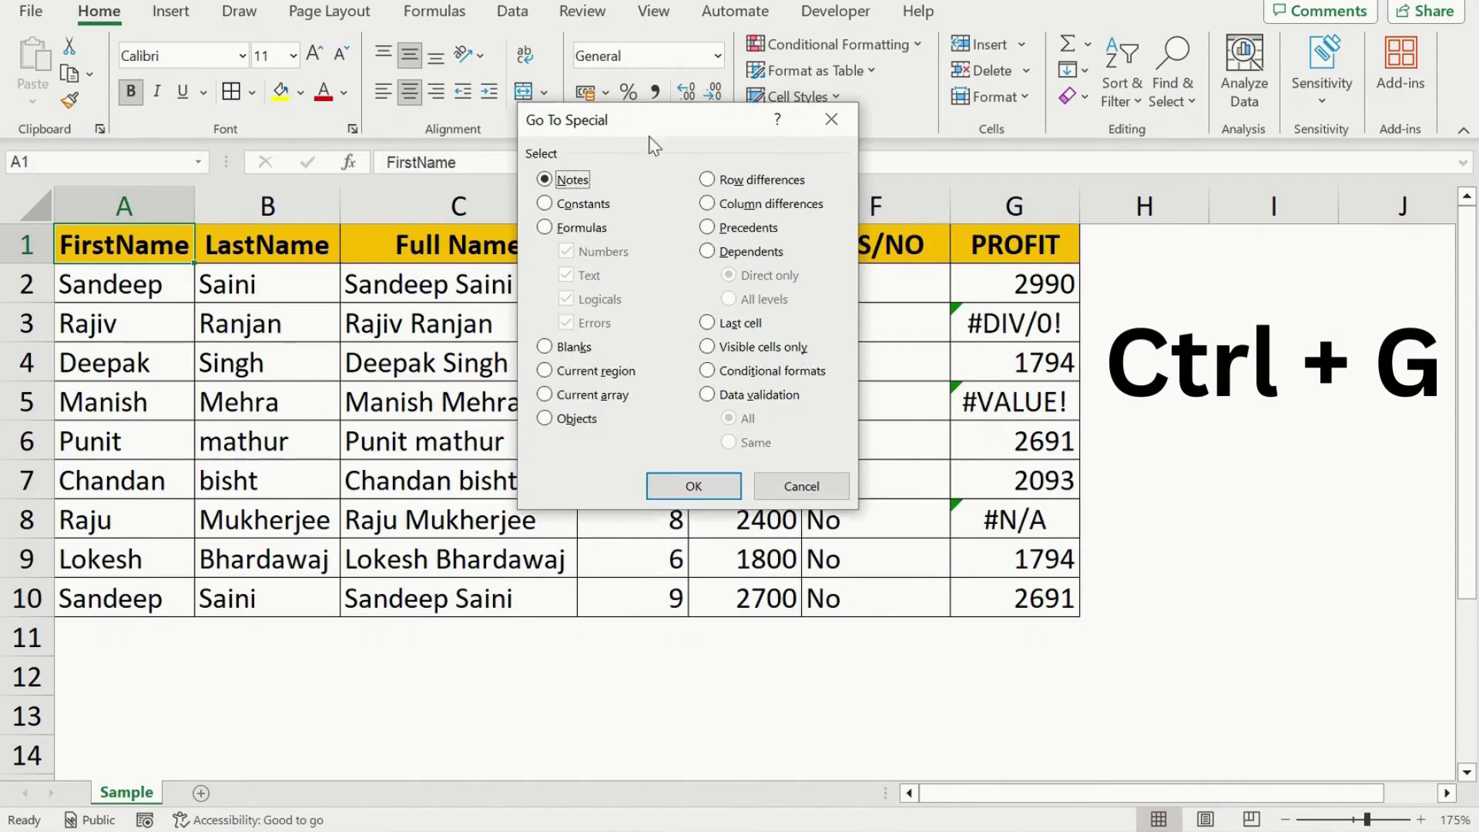
drag(643, 127, 699, 242)
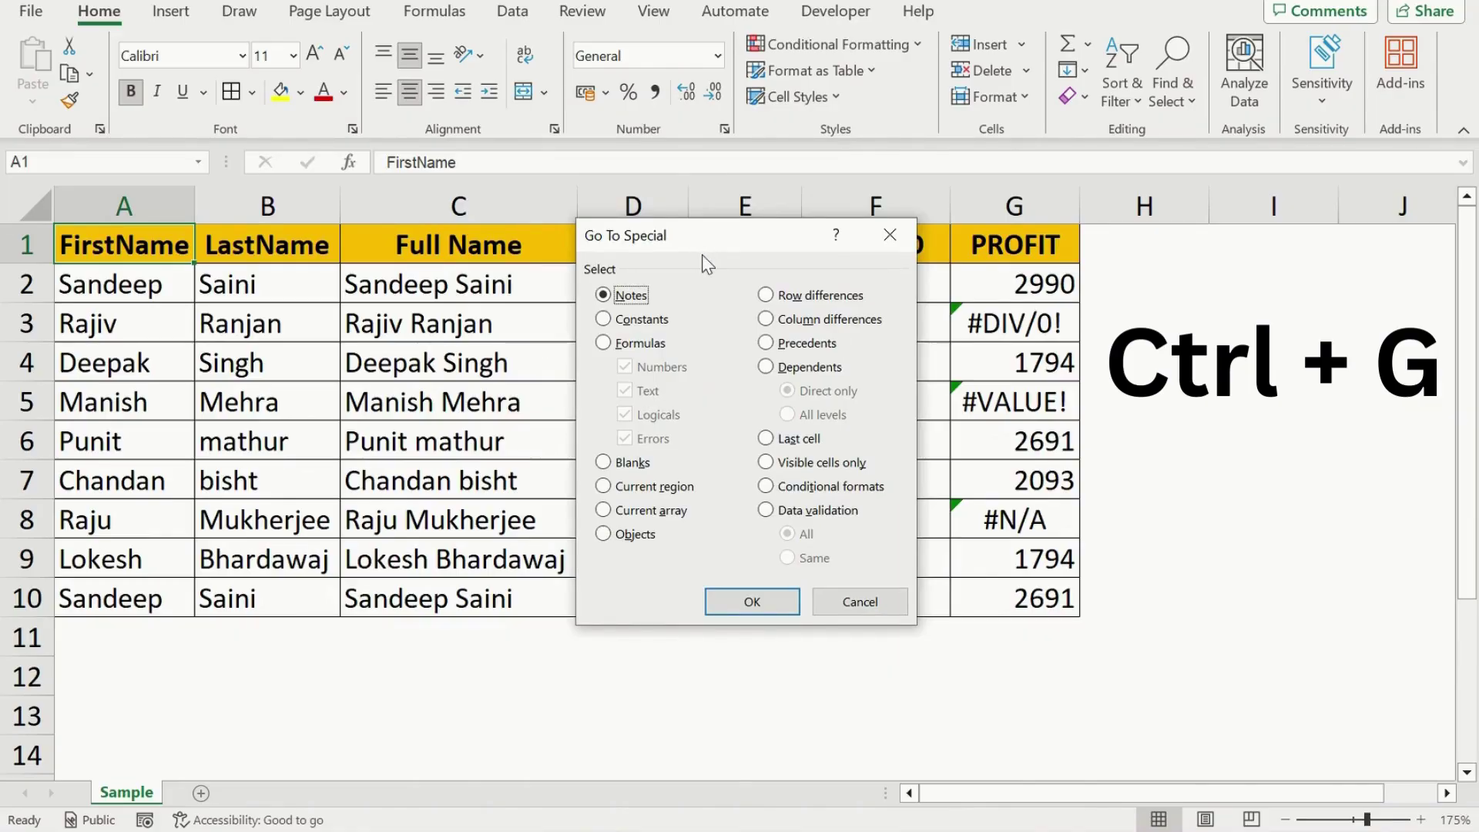
click(858, 602)
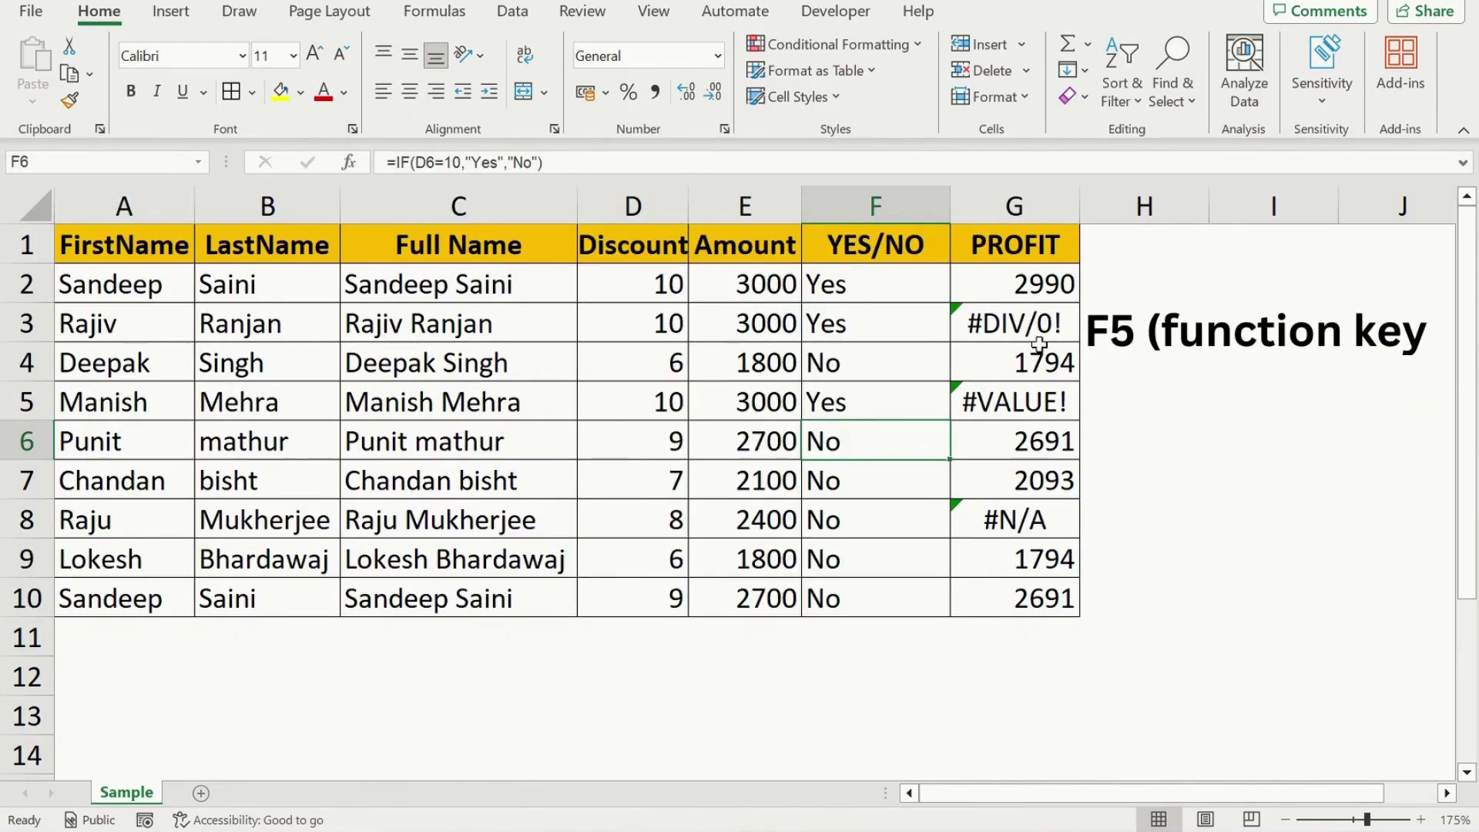
Reopen Go To Special from cell F6 and try to select cells with the Notes option
key(F5)
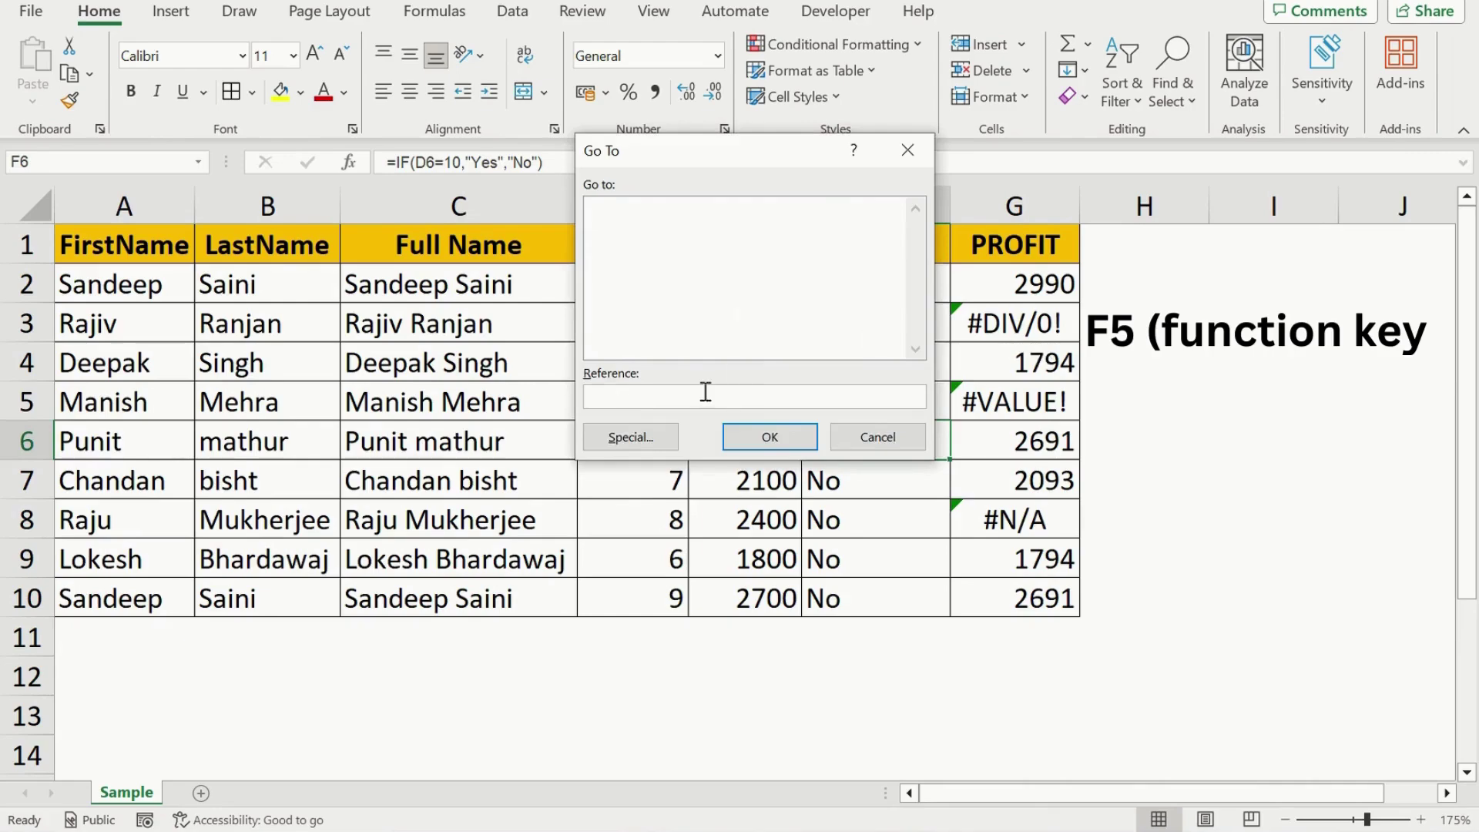
click(633, 435)
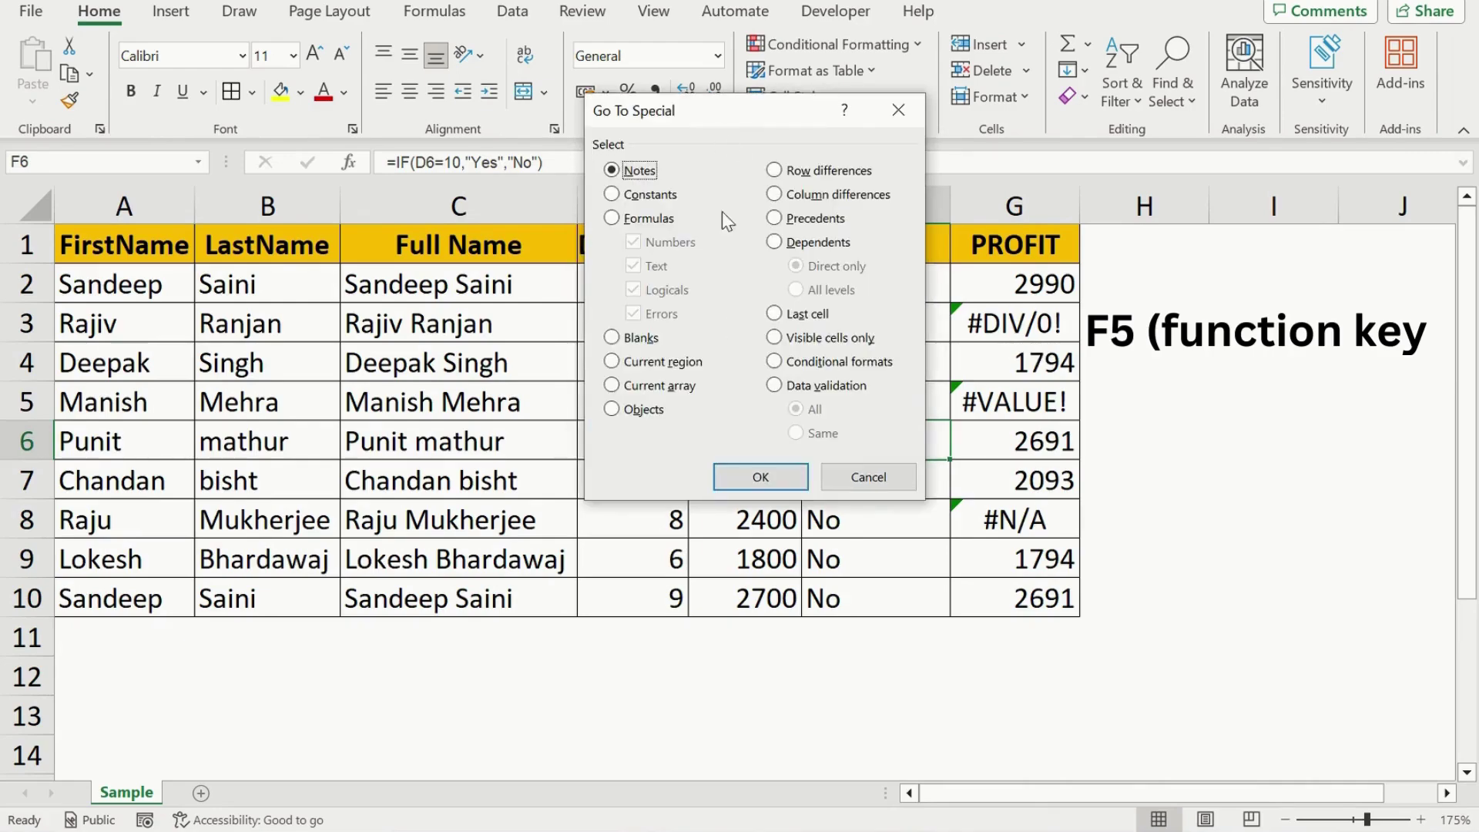
drag(724, 125, 698, 187)
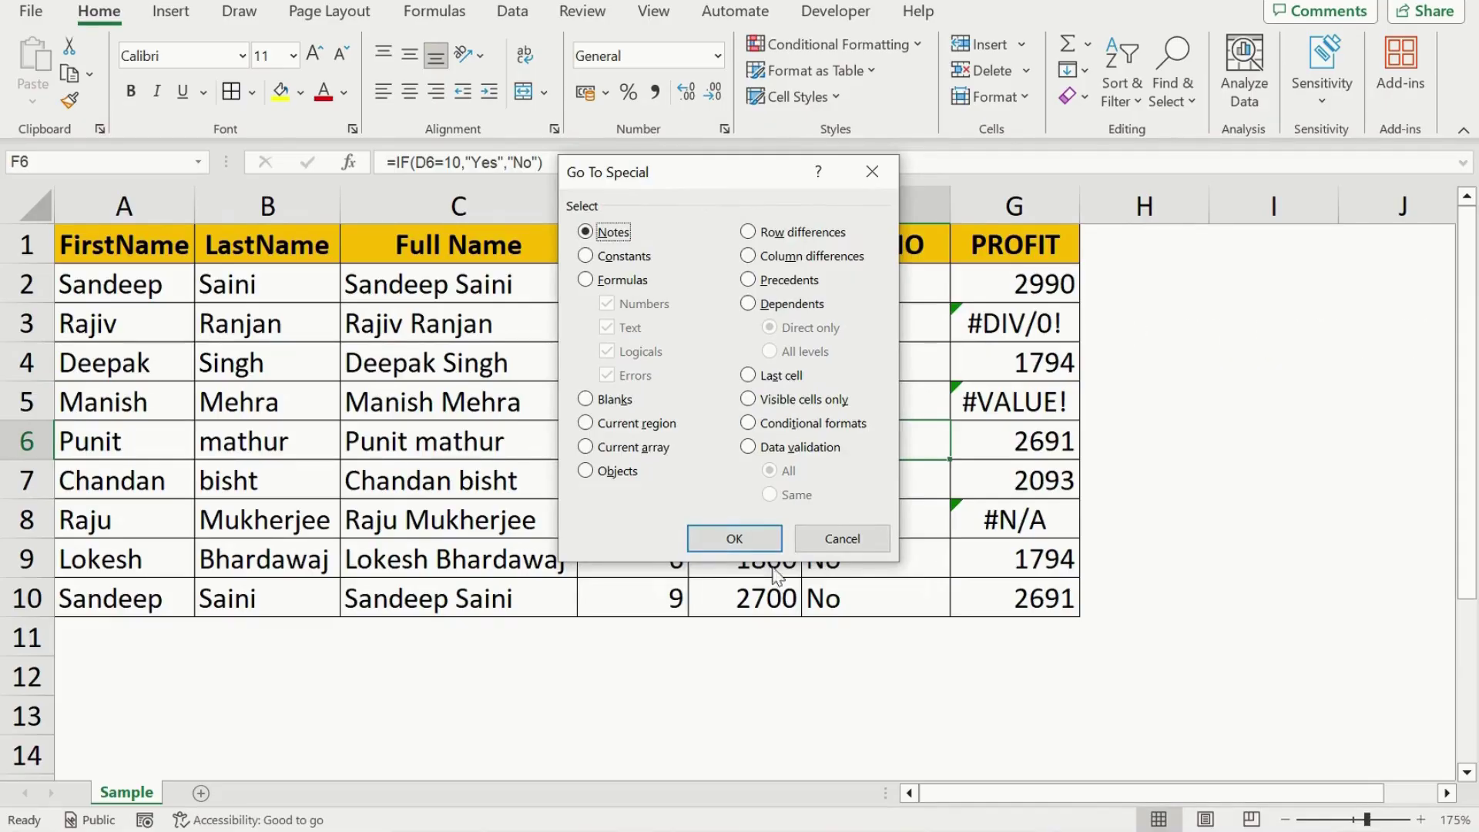
click(734, 538)
Add a note with the text "FDD" to cell B3
click(583, 14)
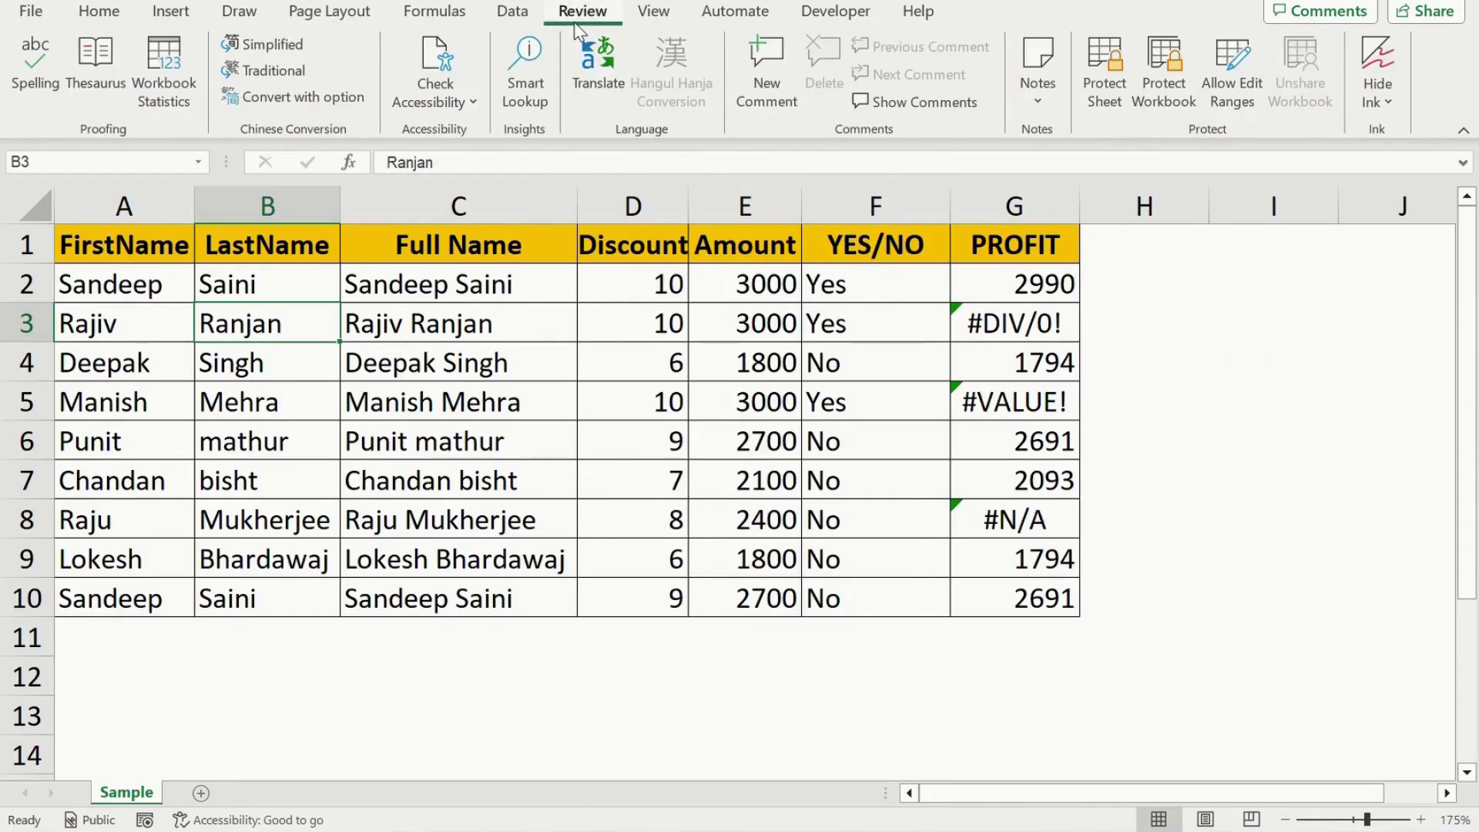
click(1040, 108)
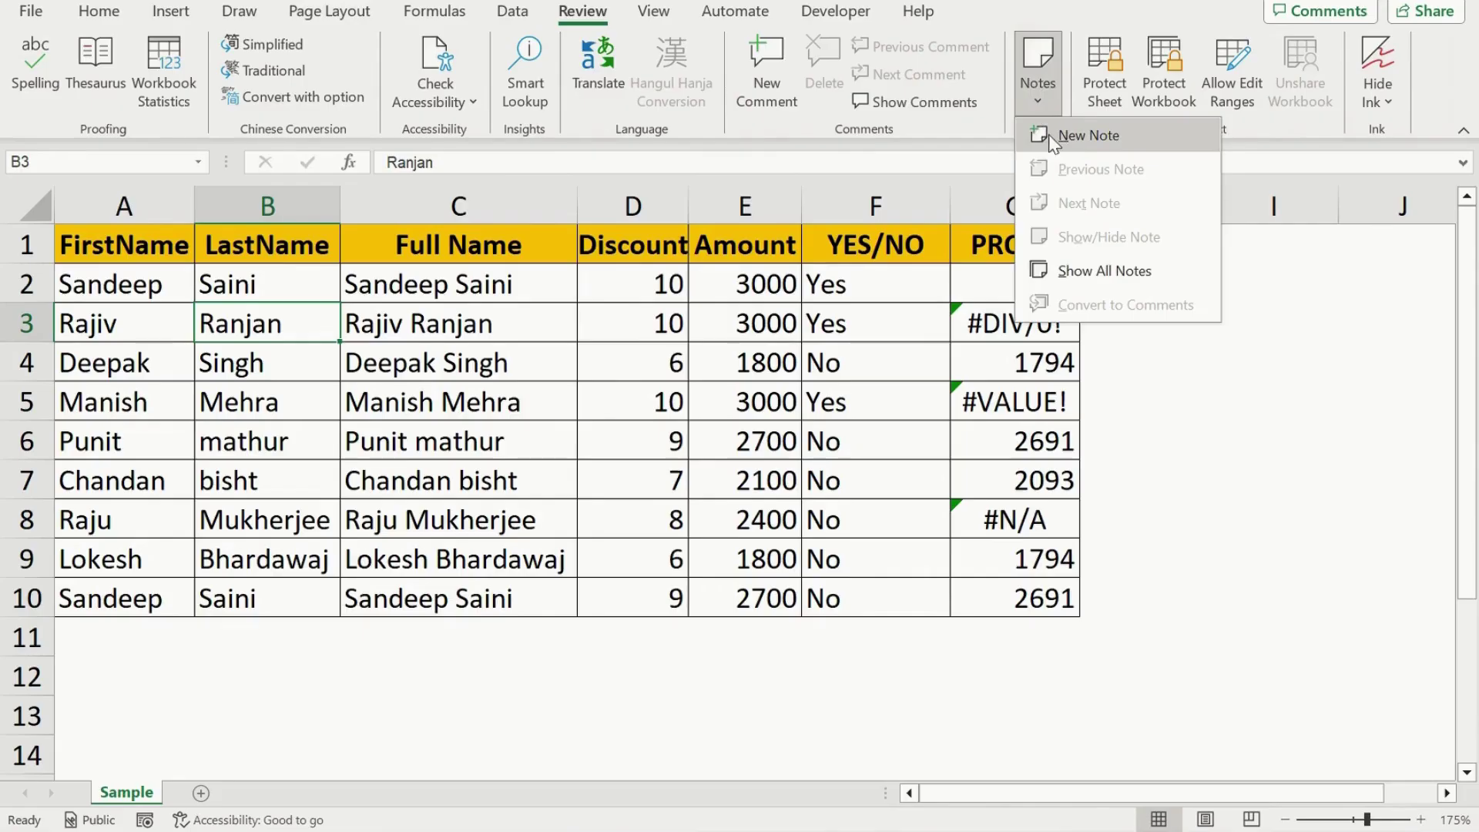
click(1050, 136)
text(FDD)
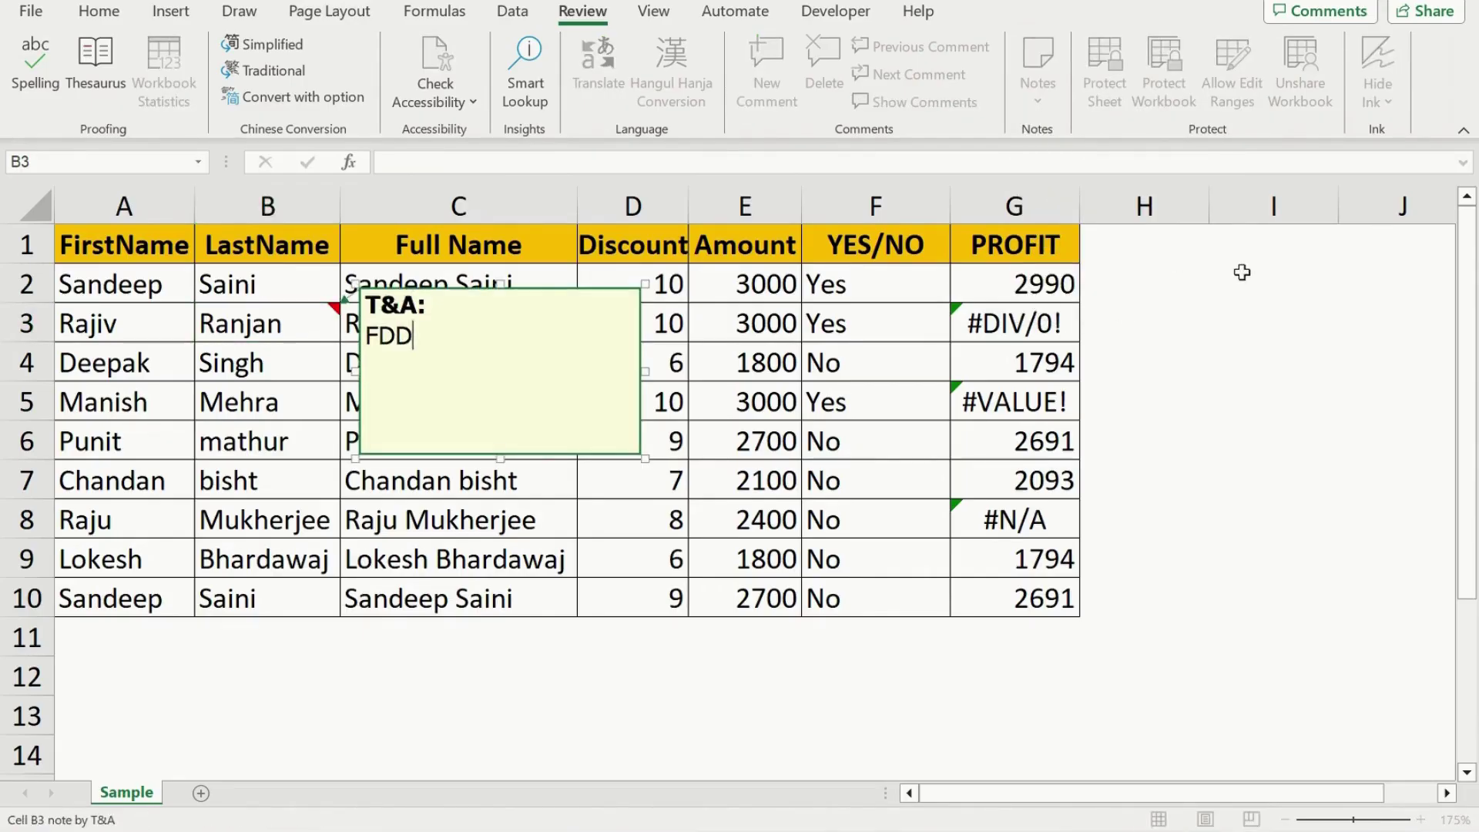
click(545, 586)
Add a note with the text "DFDFD" to cell B7
click(323, 499)
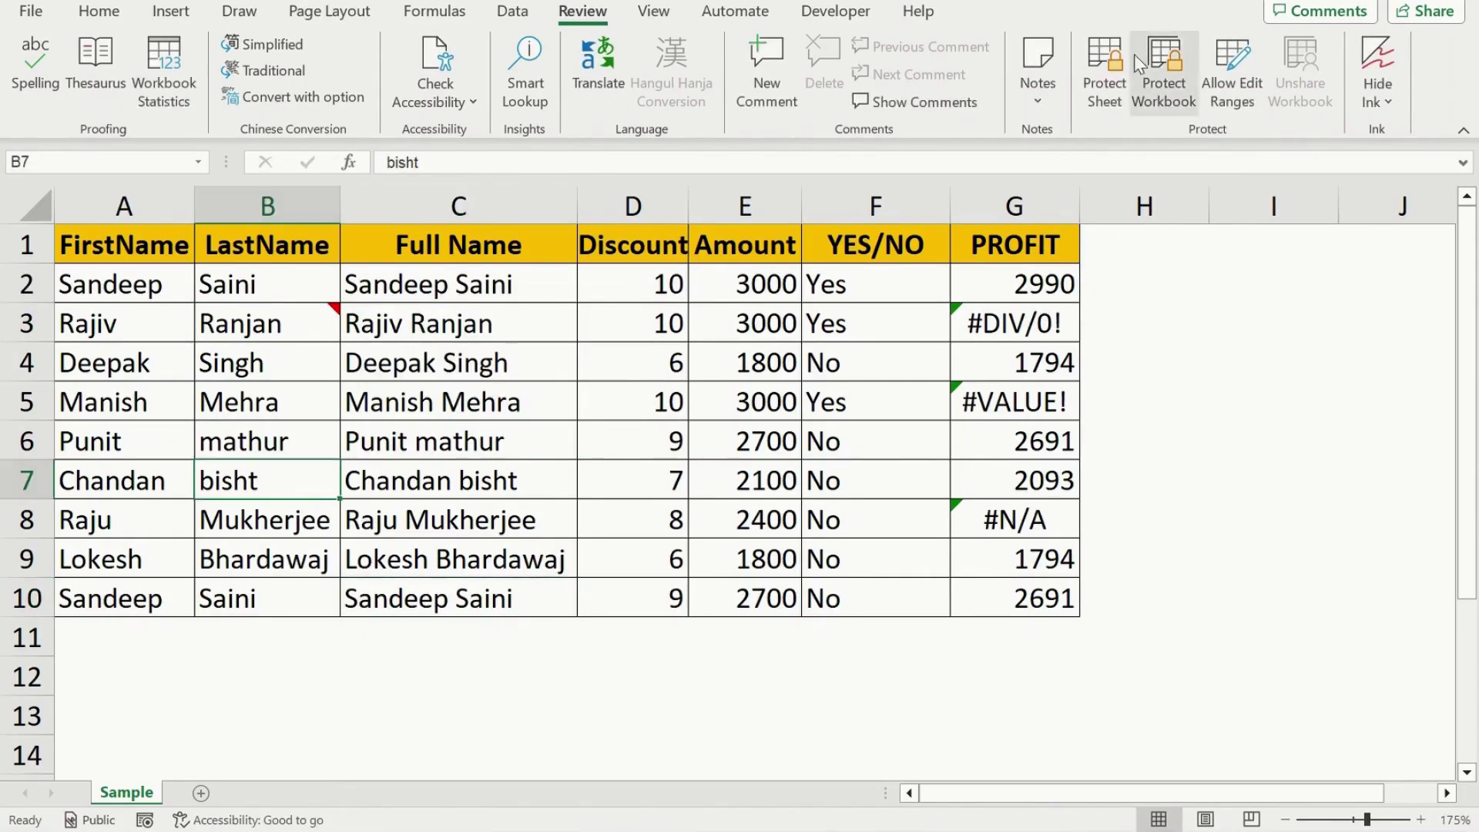
click(1036, 92)
click(1075, 138)
text(DFDFD)
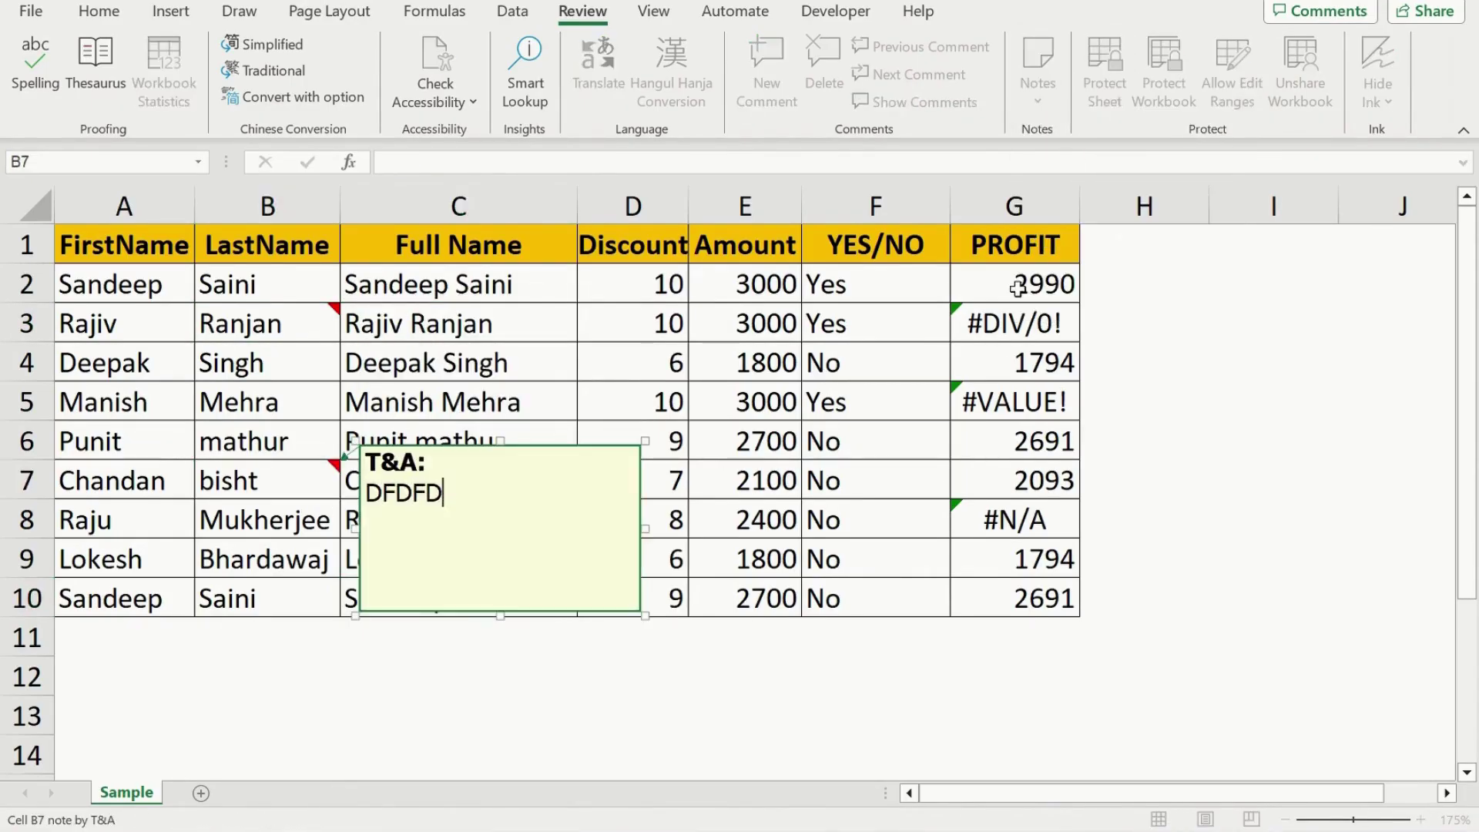
click(740, 440)
Add a note with the text "DFDF" to cell F6
click(875, 455)
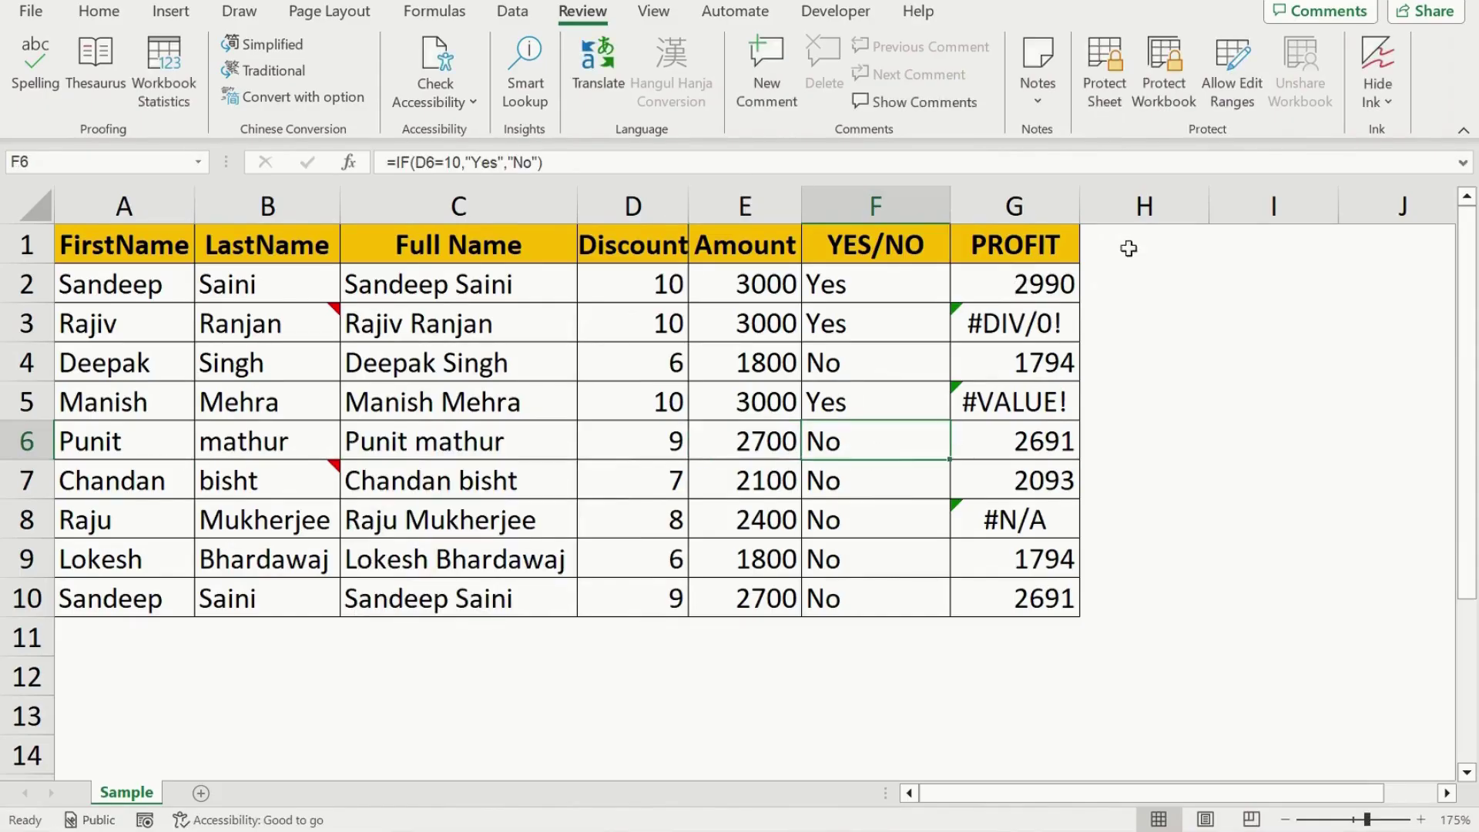
click(1056, 100)
click(1075, 143)
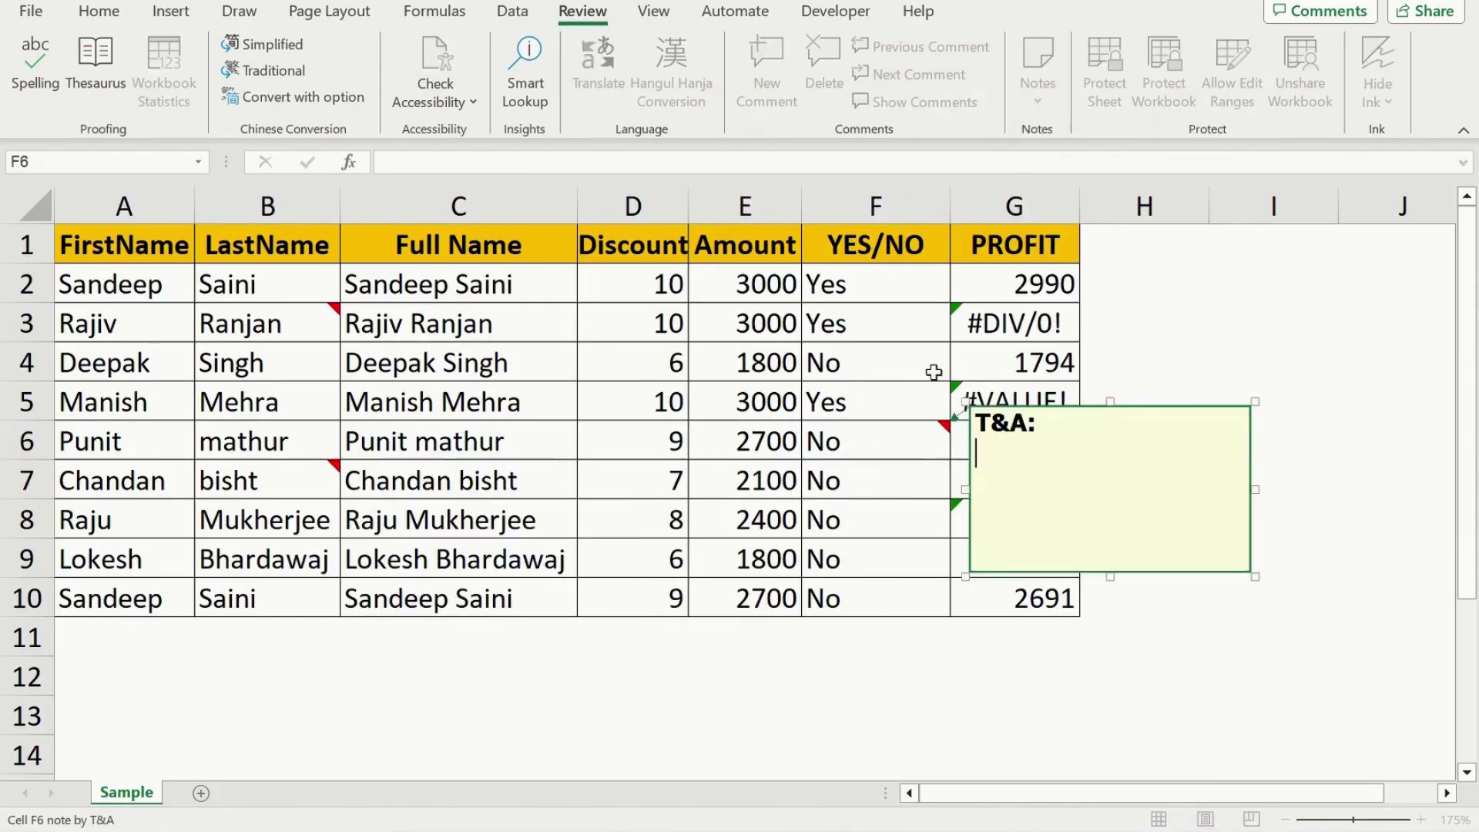
text(DFDF)
click(1195, 350)
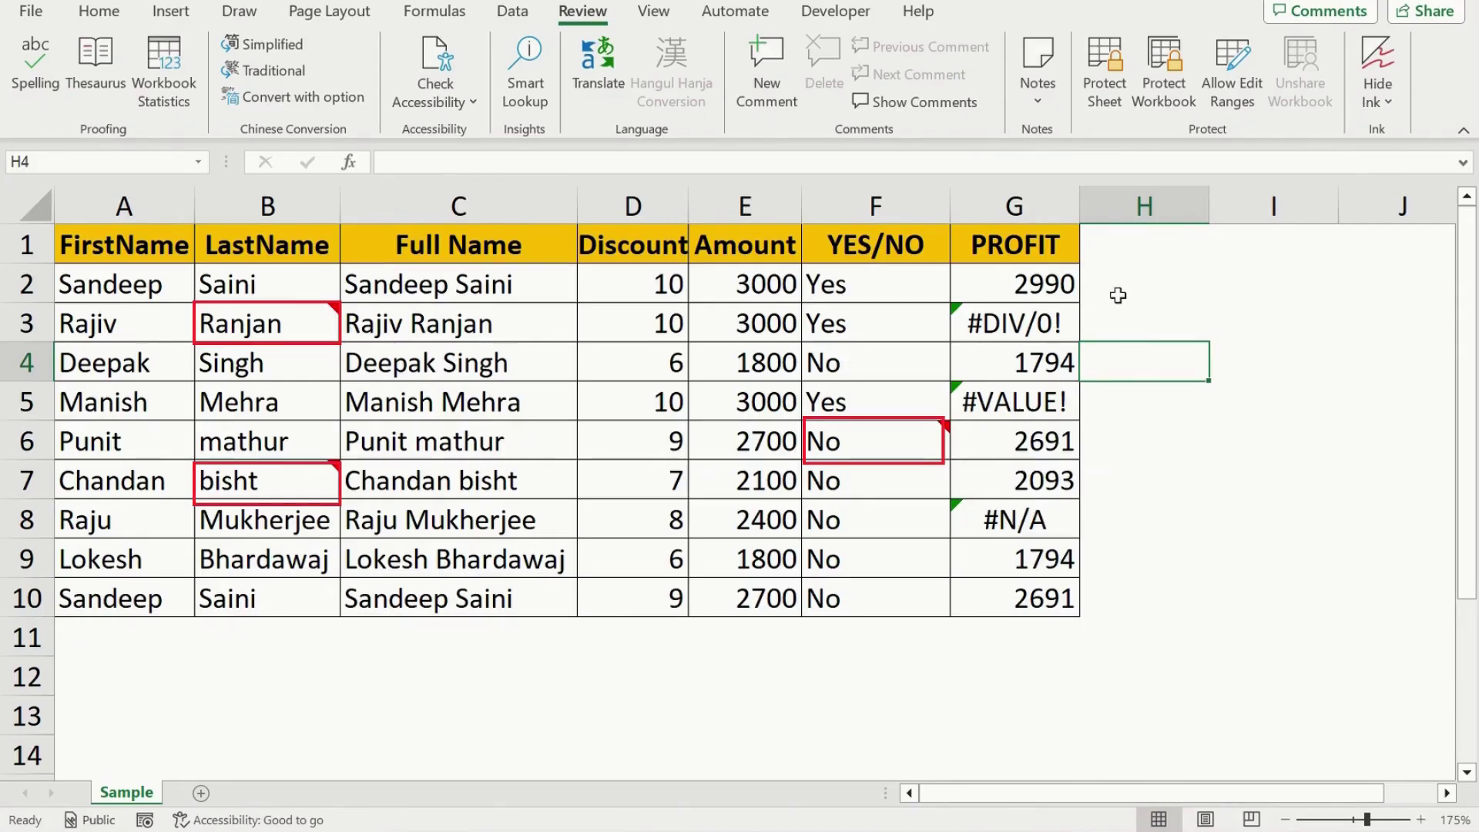
Use Go To Special to select all cells with notes in the table A1:G10 and fill them yellow
click(97, 240)
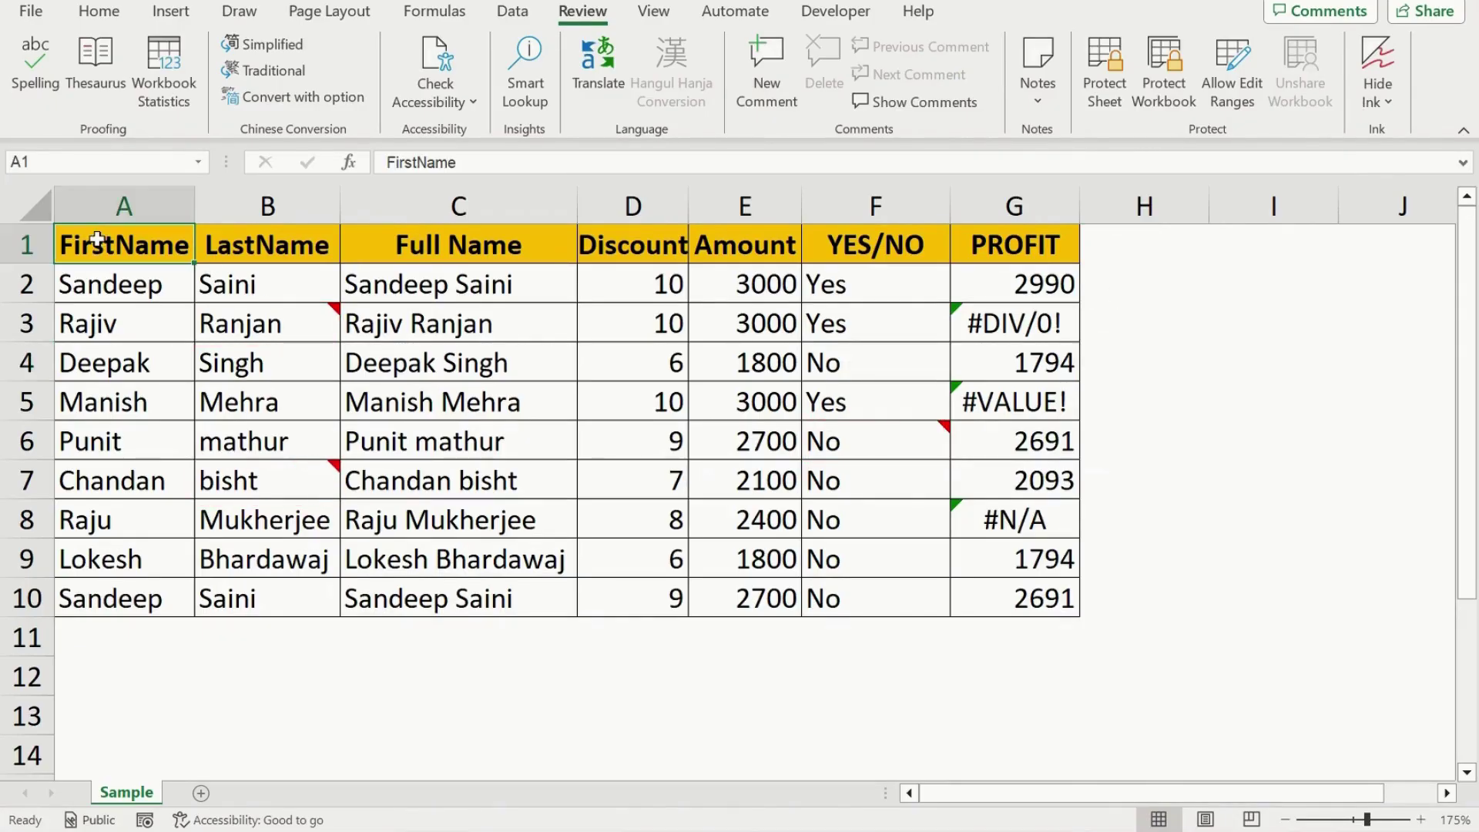
key(ctrl+a)
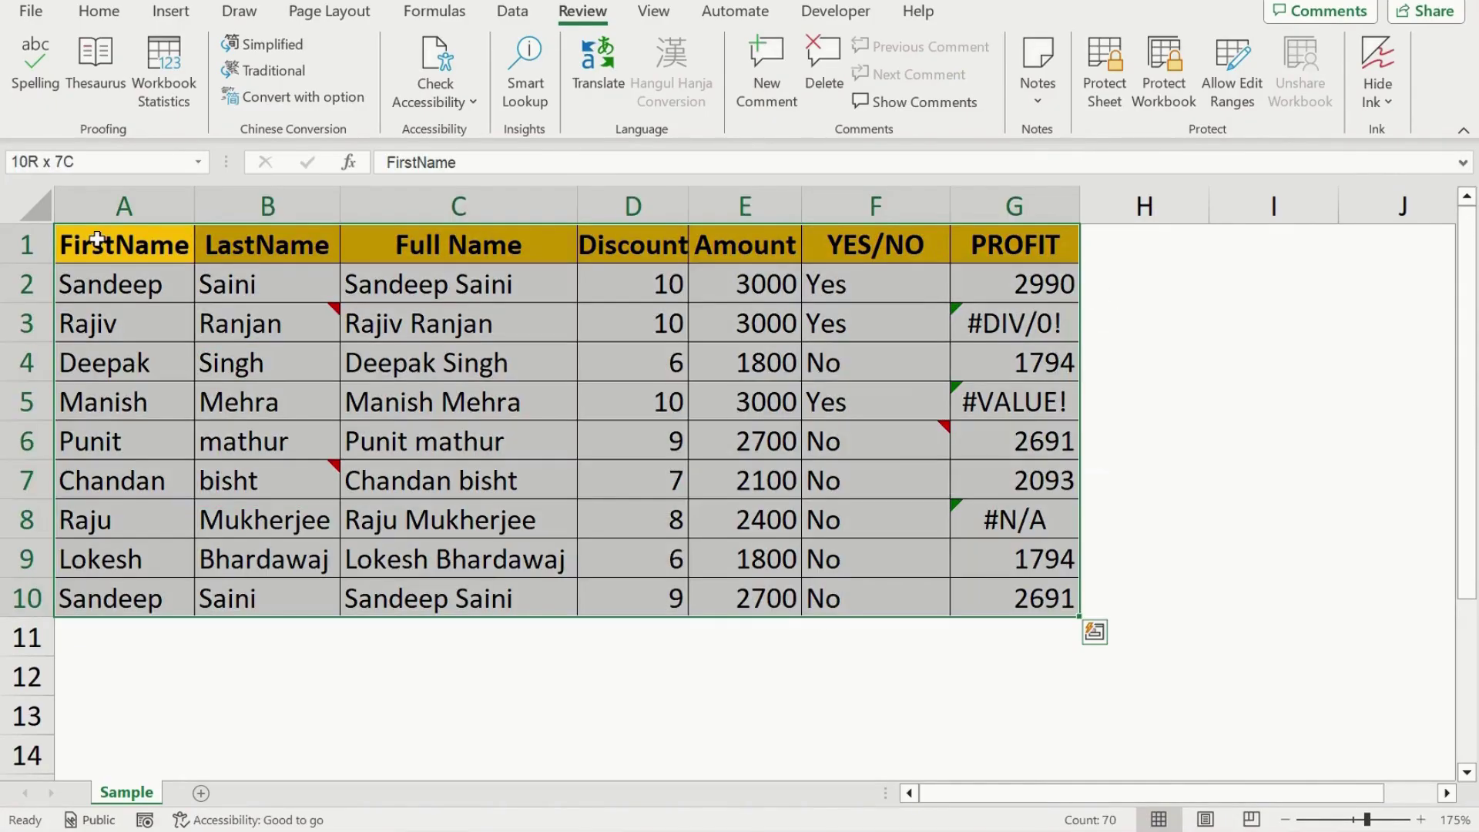
key(ctrl+g)
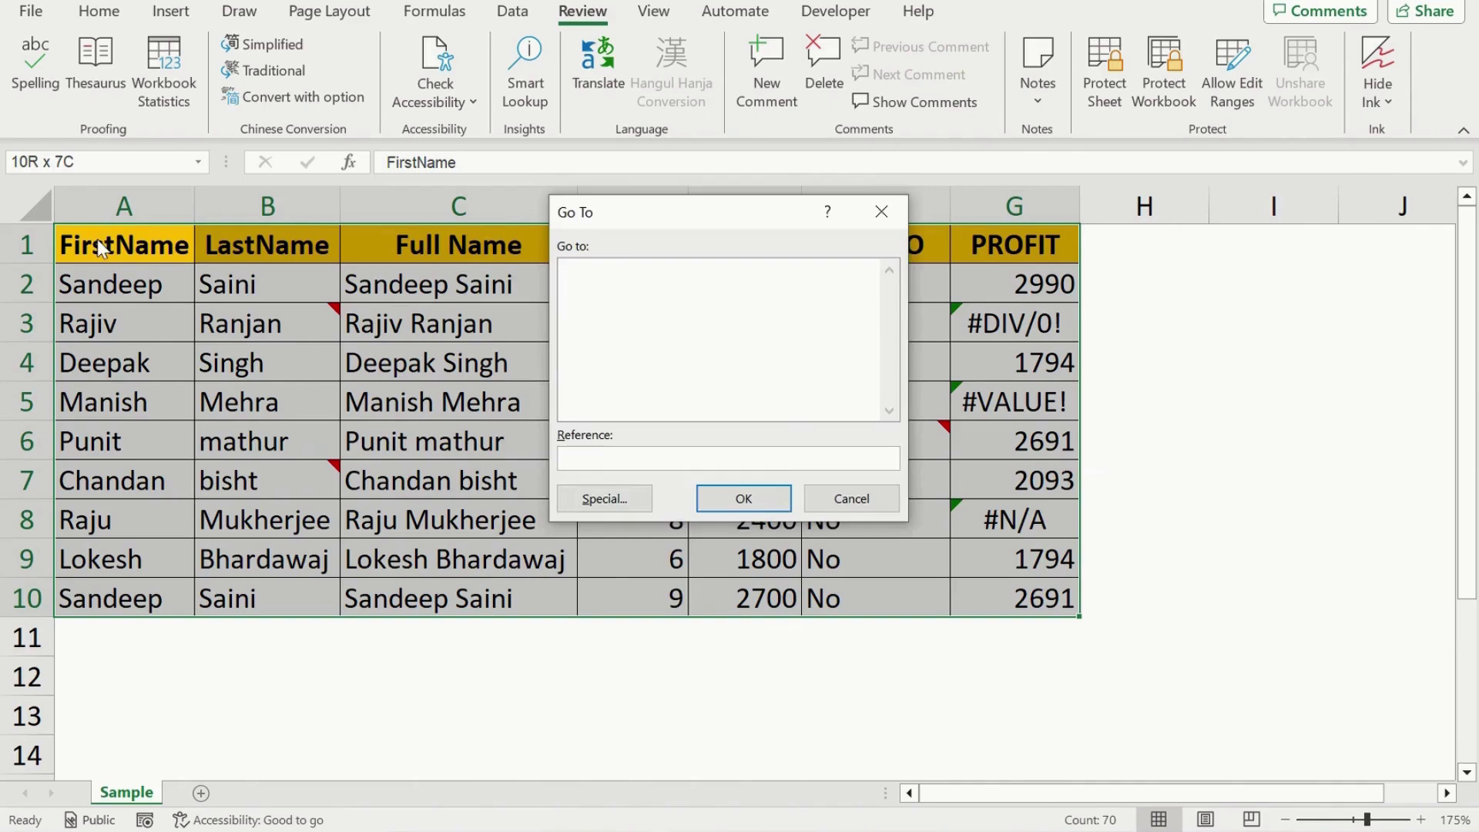
click(598, 501)
drag(697, 177, 826, 158)
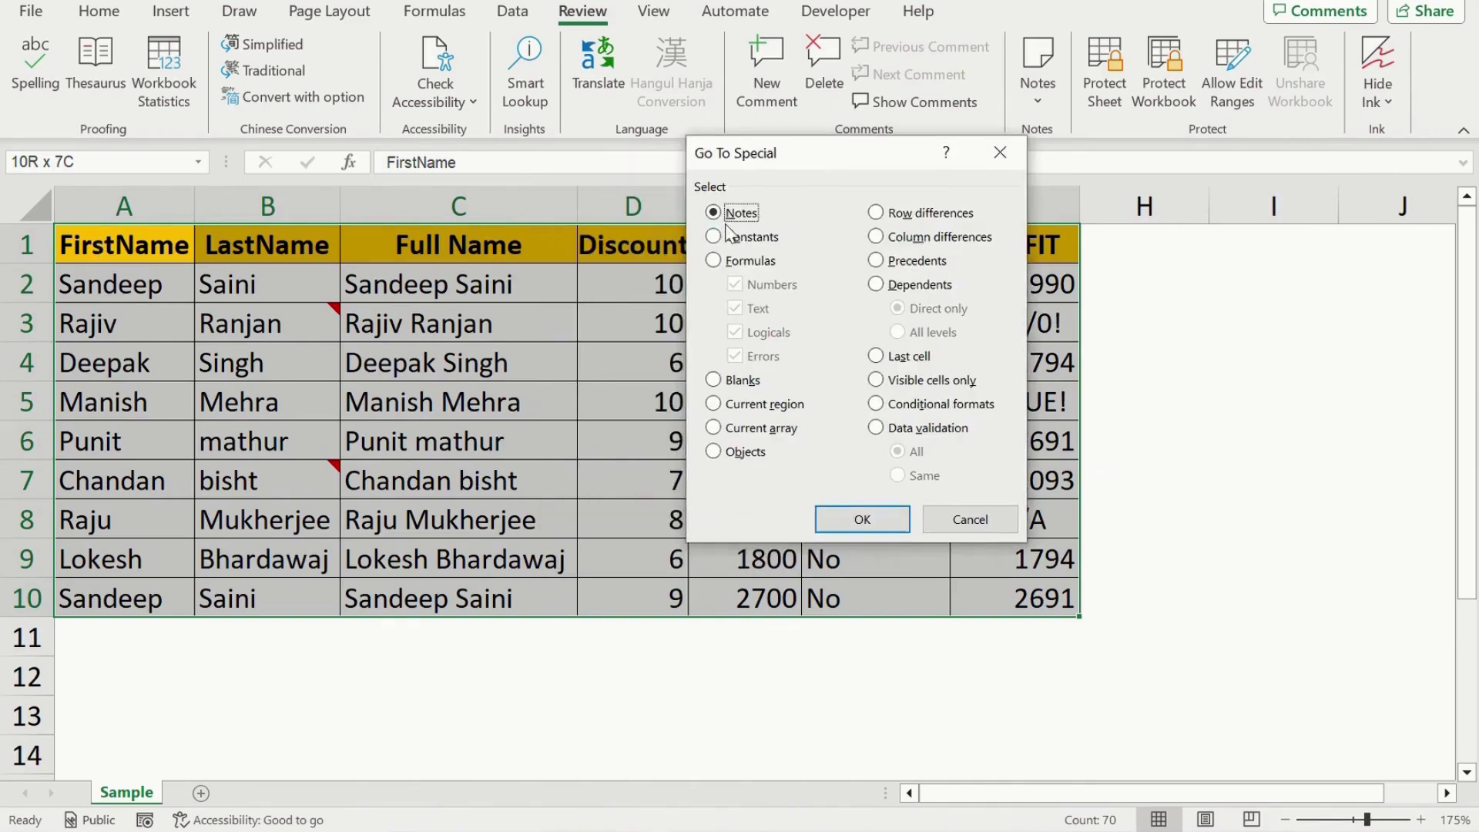
click(885, 519)
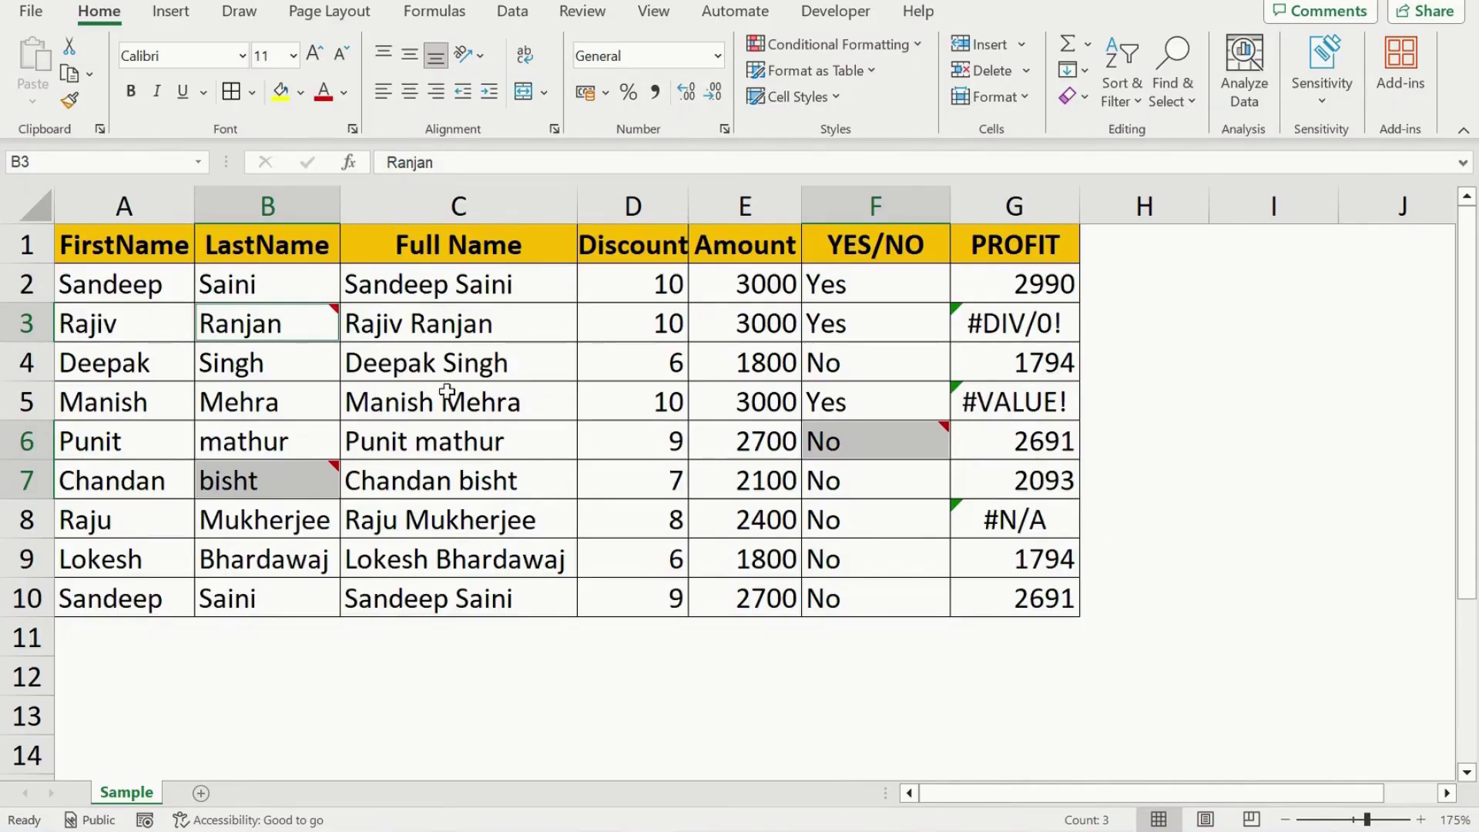
click(280, 91)
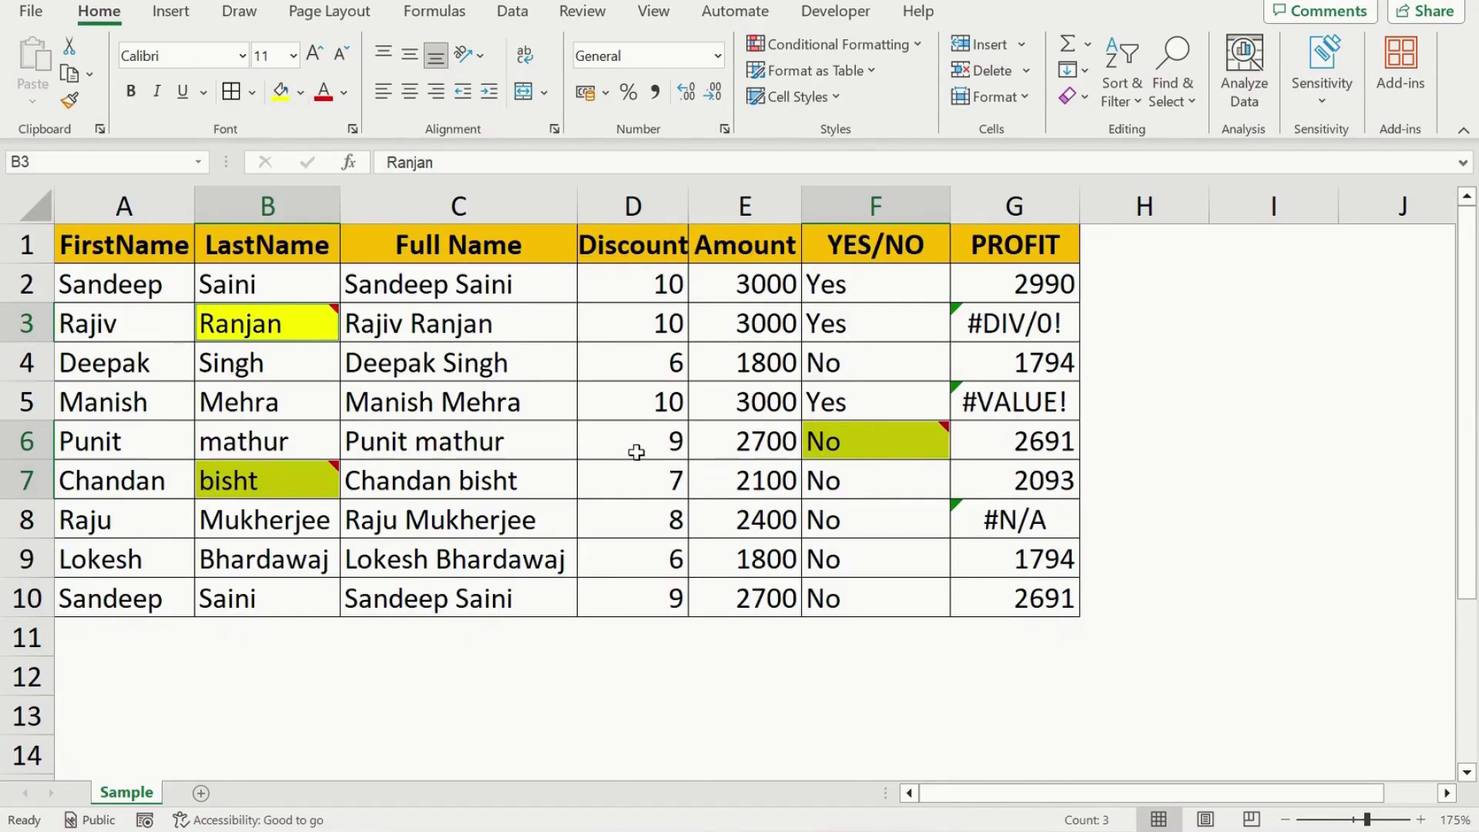
Select all constants in the table A1:G10 with Go To Special
key(ctrl+Home)
key(ctrl+shift+Right)
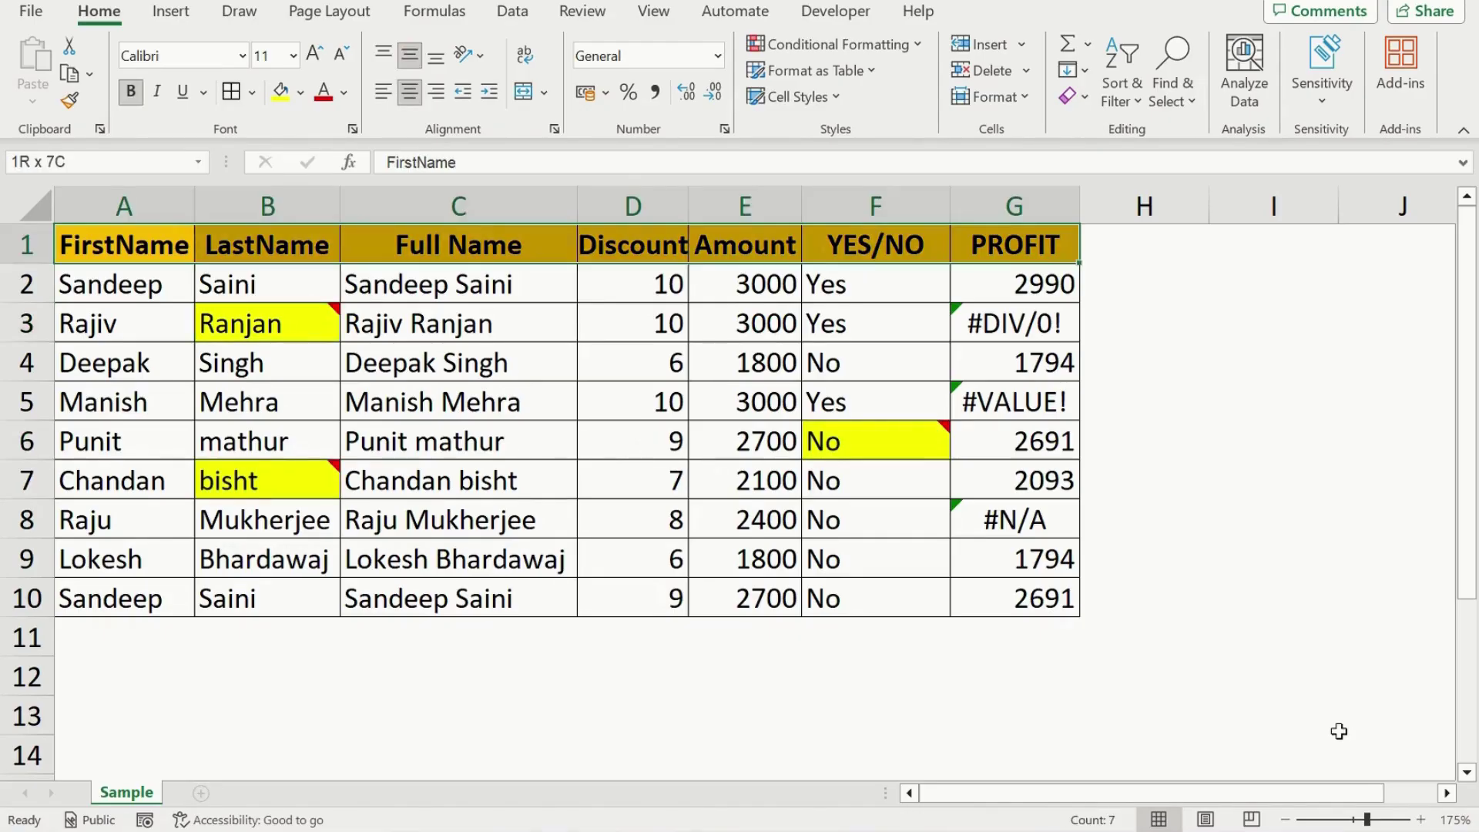
key(ctrl+shift+Down)
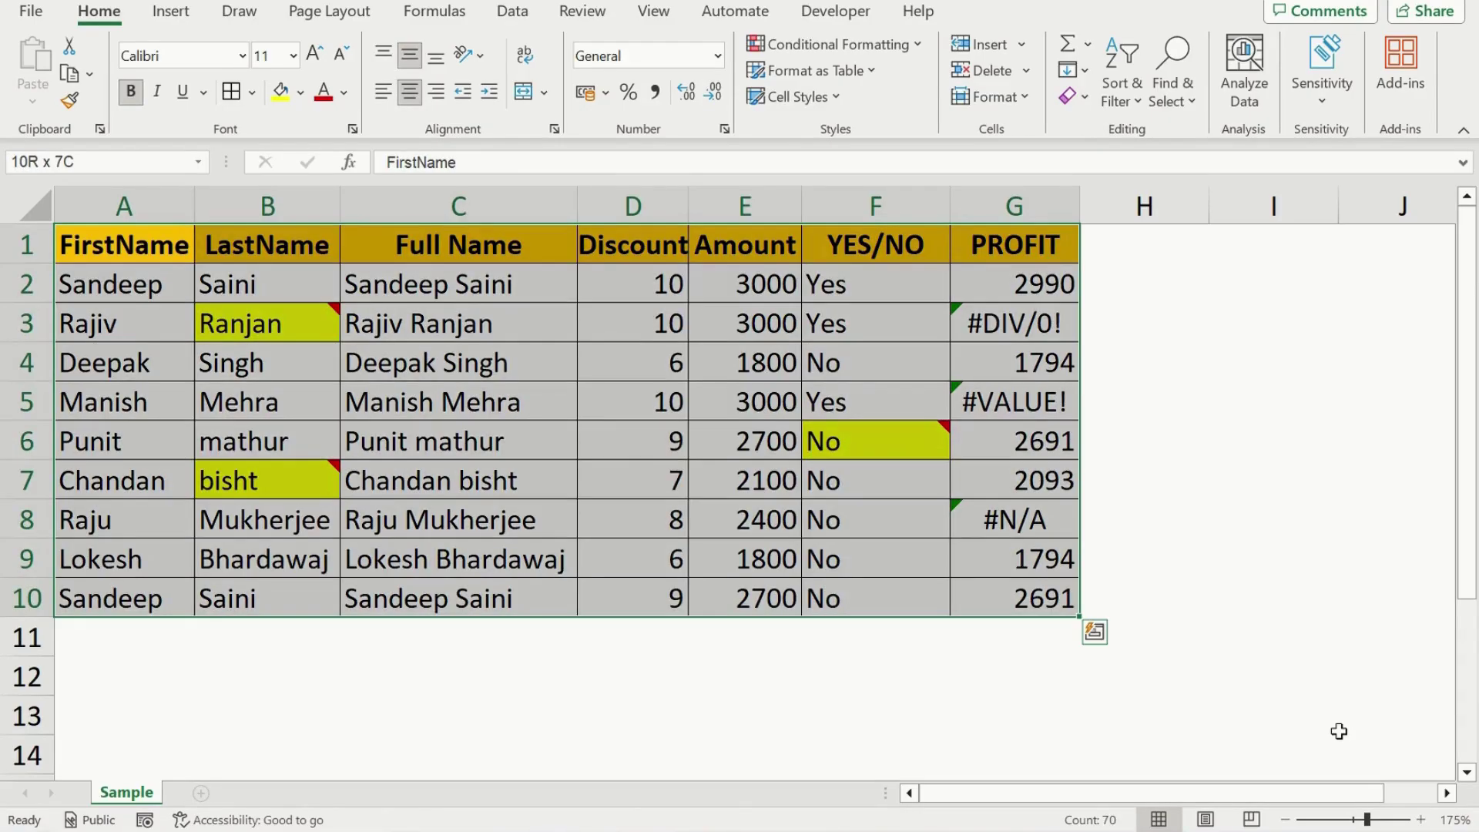
key(ctrl+g)
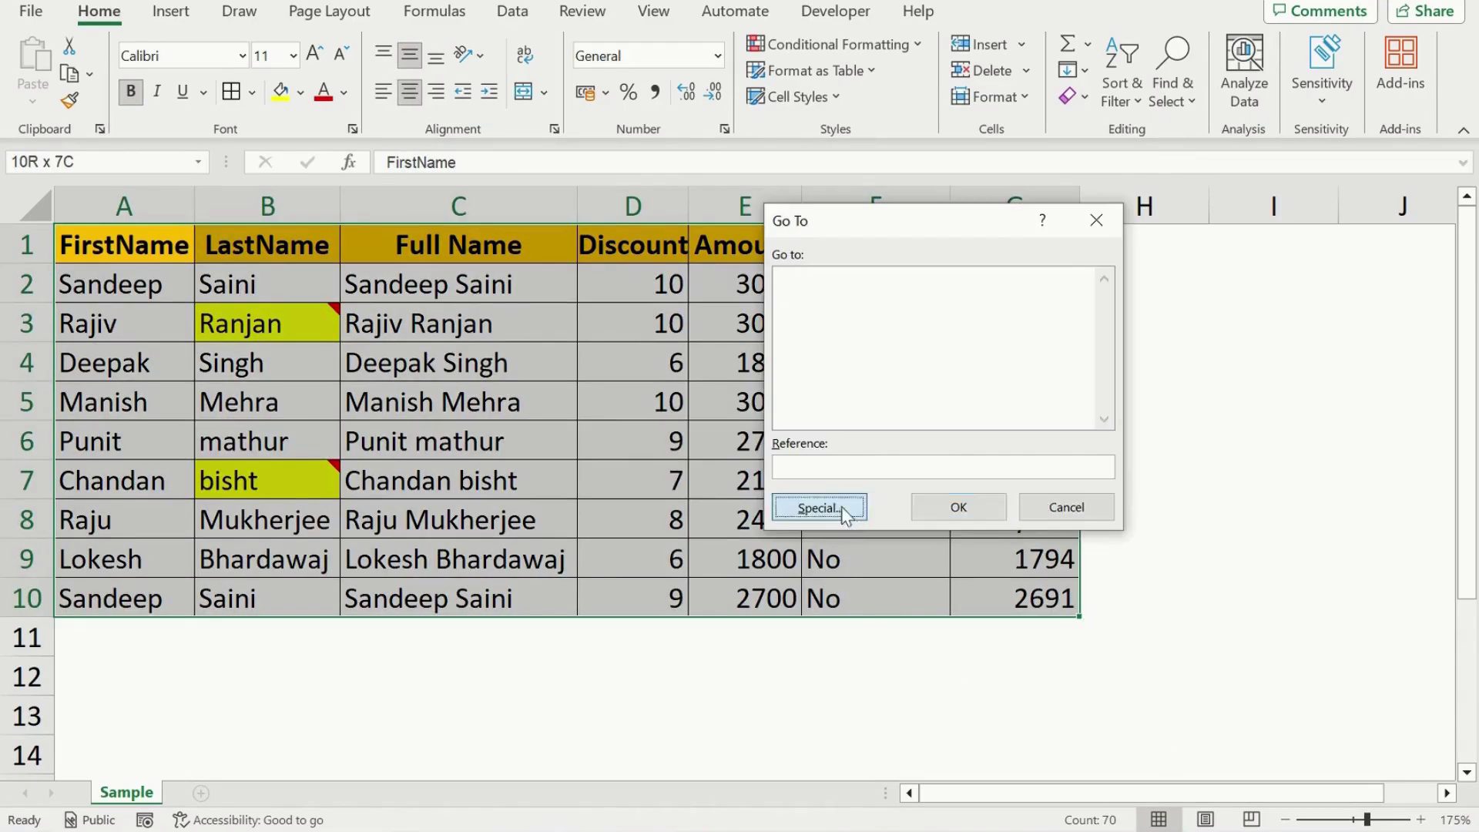
click(821, 505)
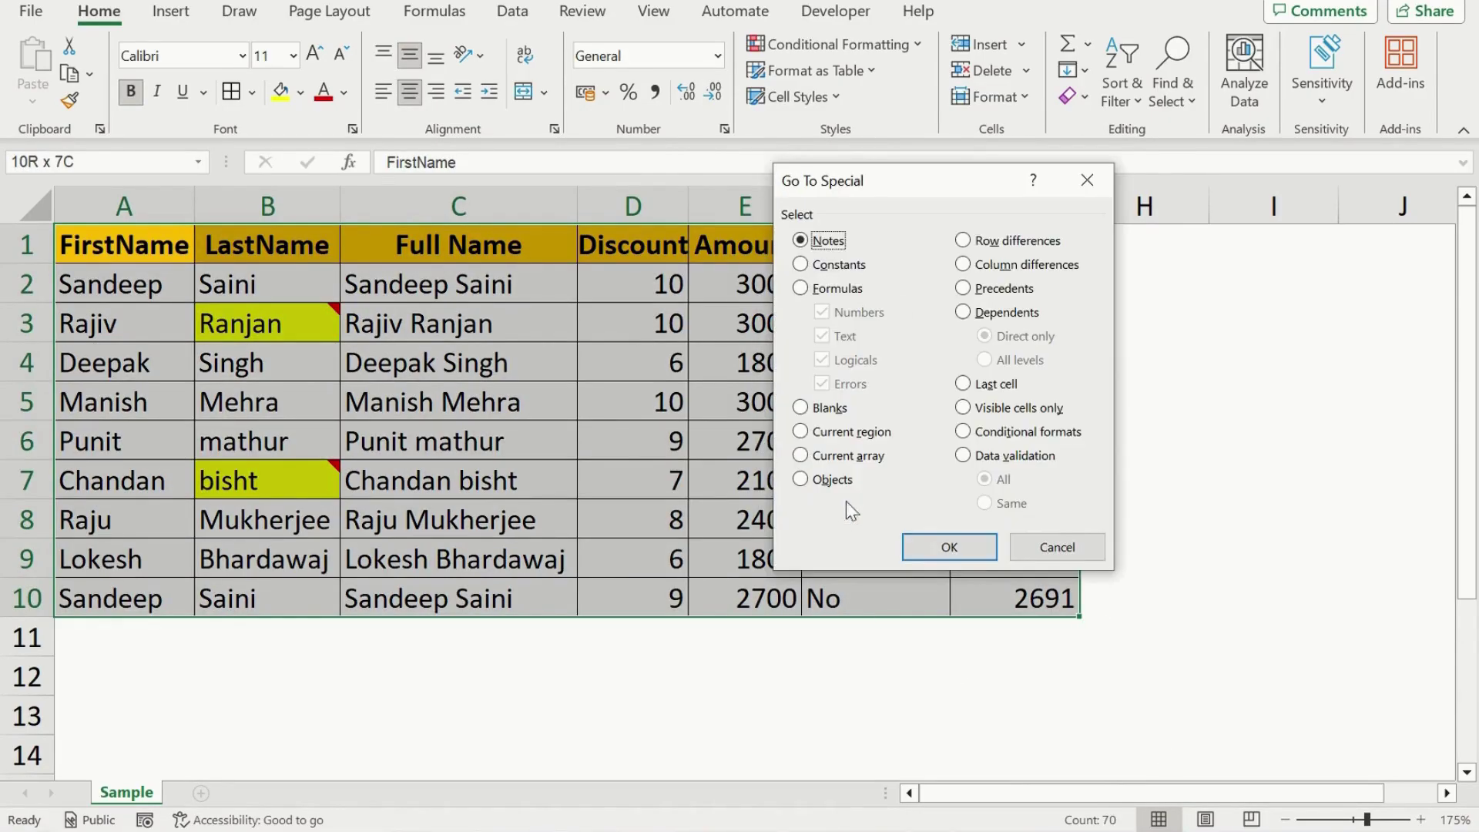
click(801, 264)
click(961, 544)
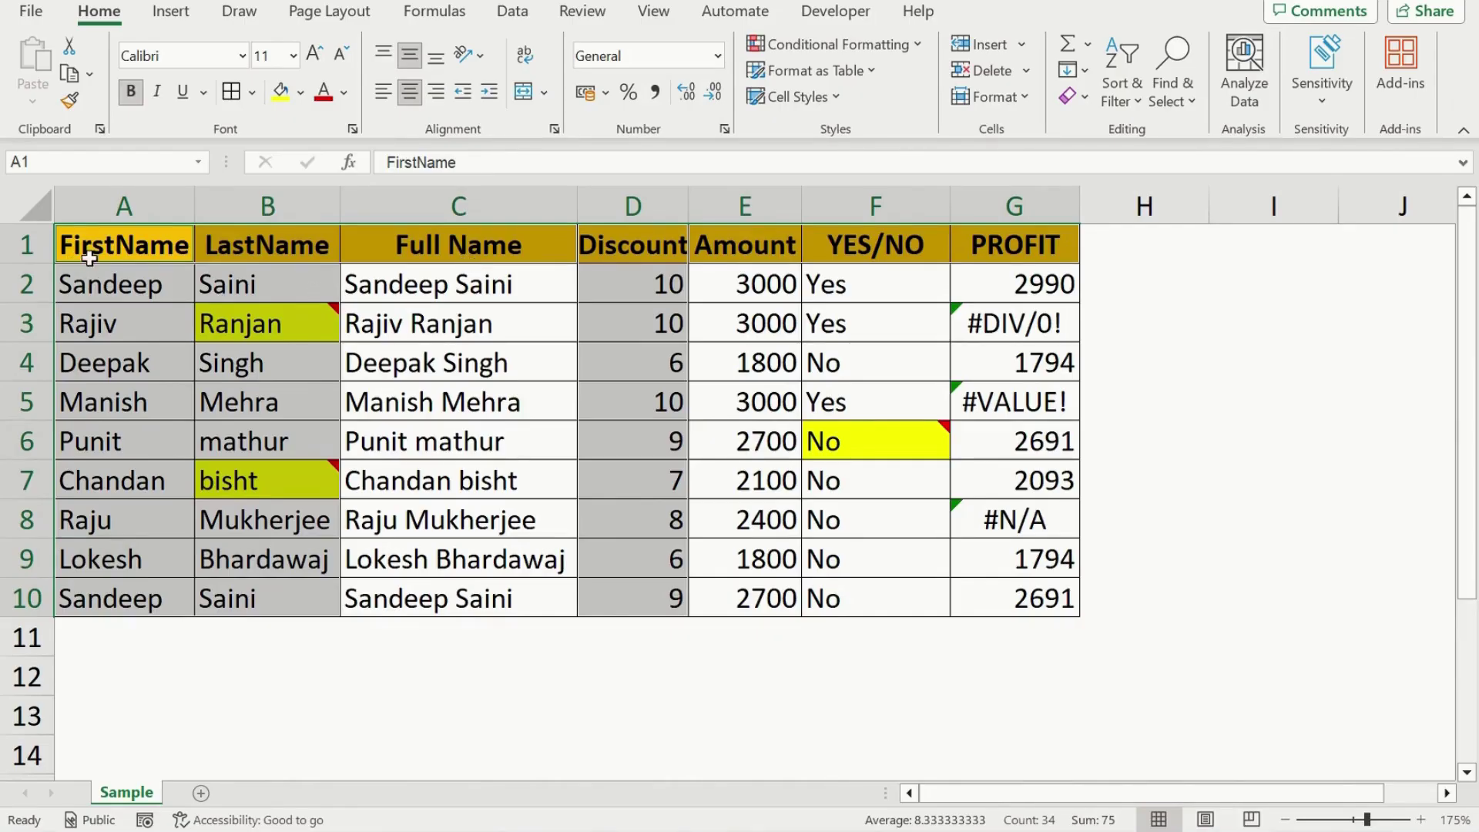
Inspect the underlying contents of cells A4 and D4 to check whether they are constants
click(108, 362)
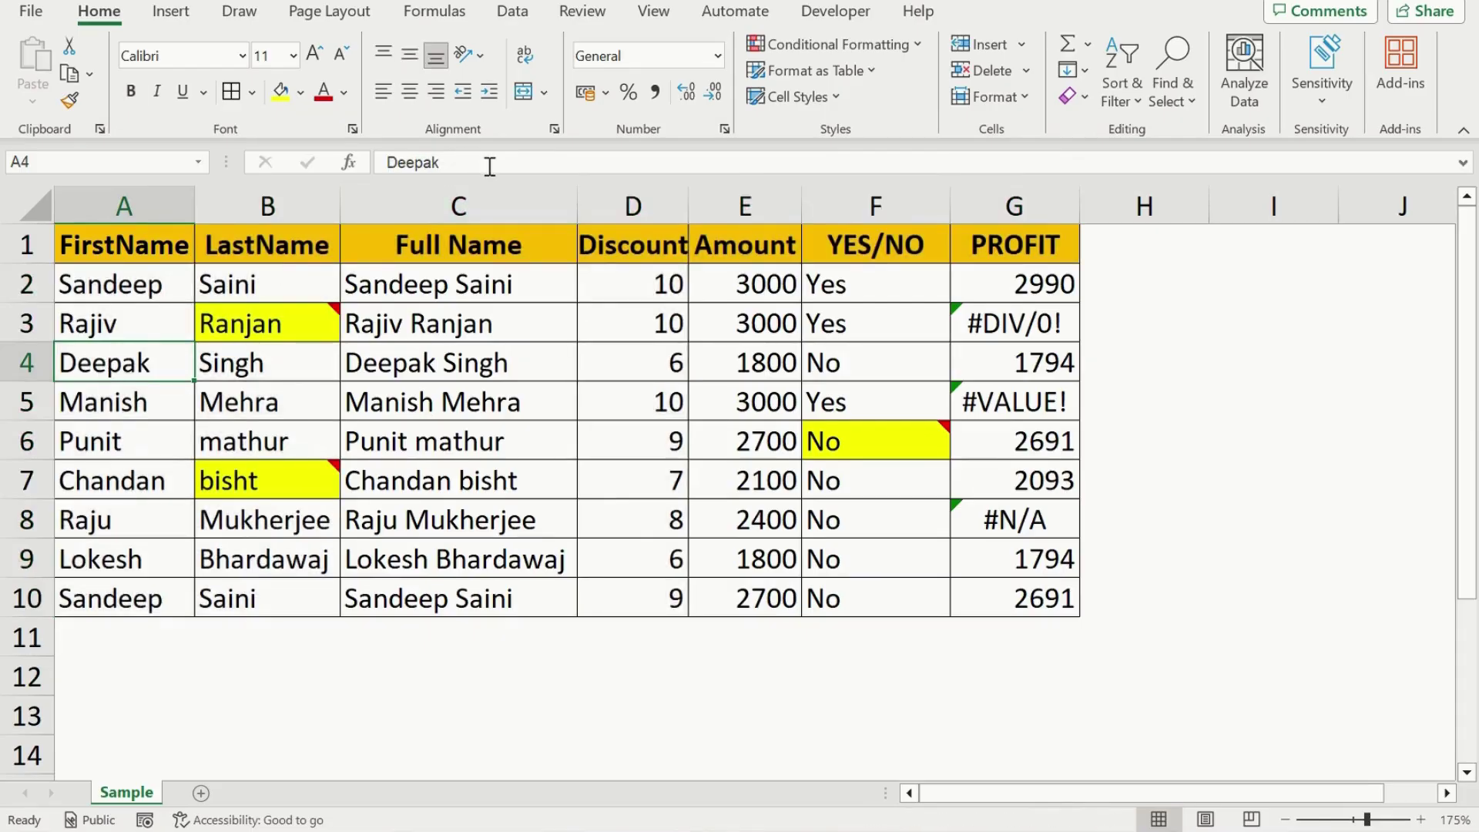
drag(488, 164, 348, 171)
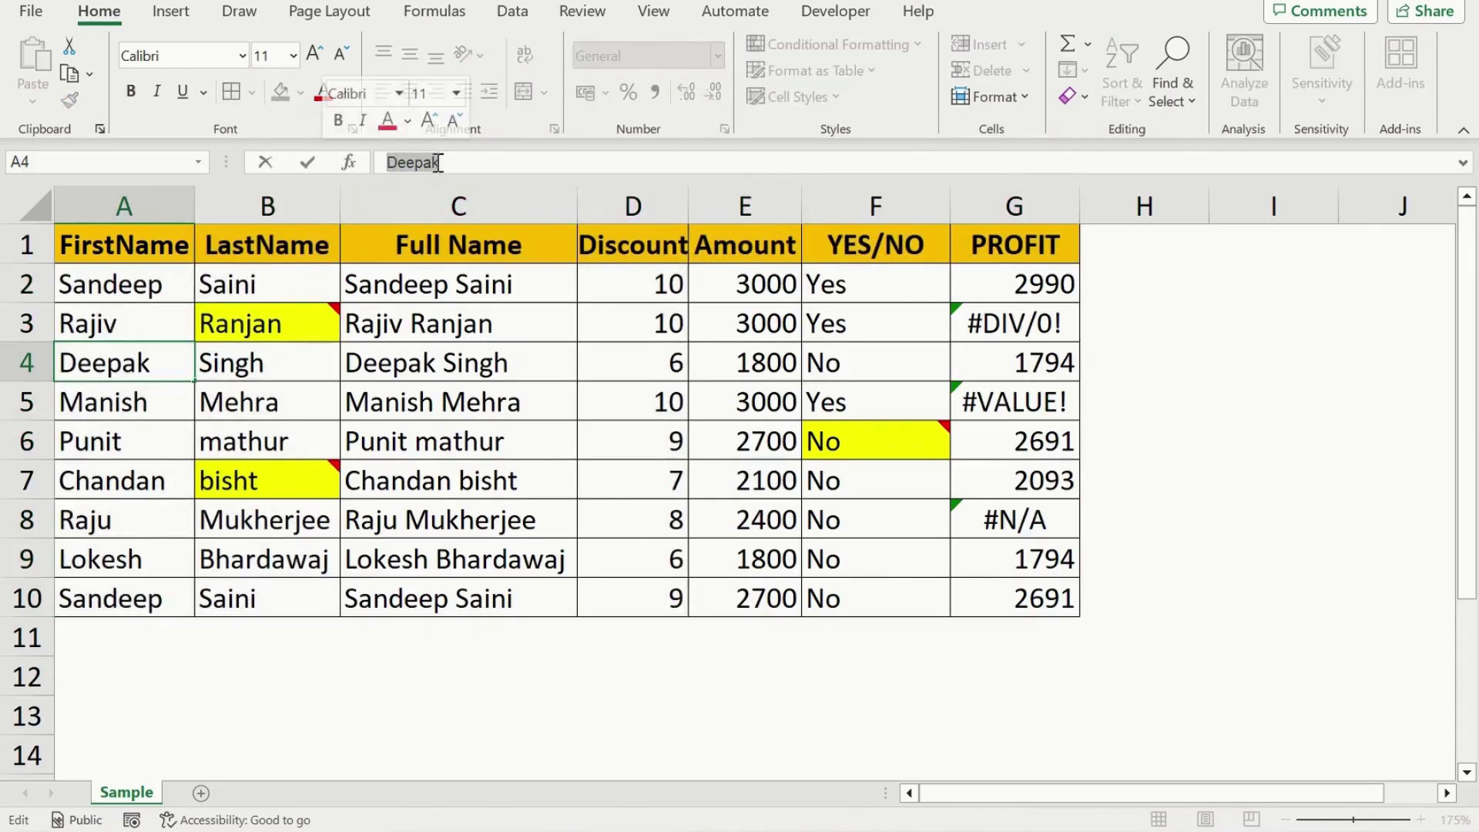
click(644, 358)
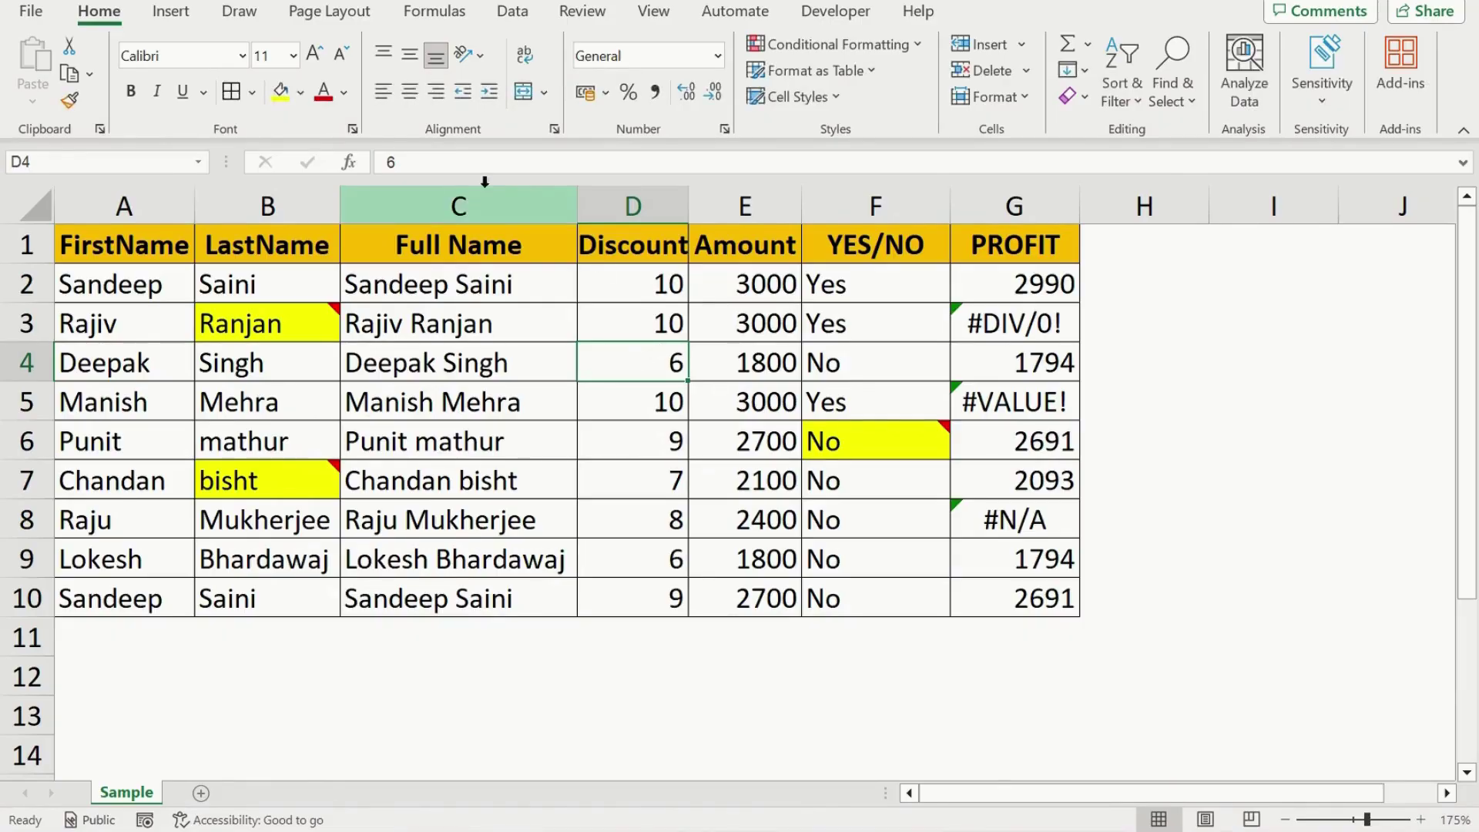
click(387, 160)
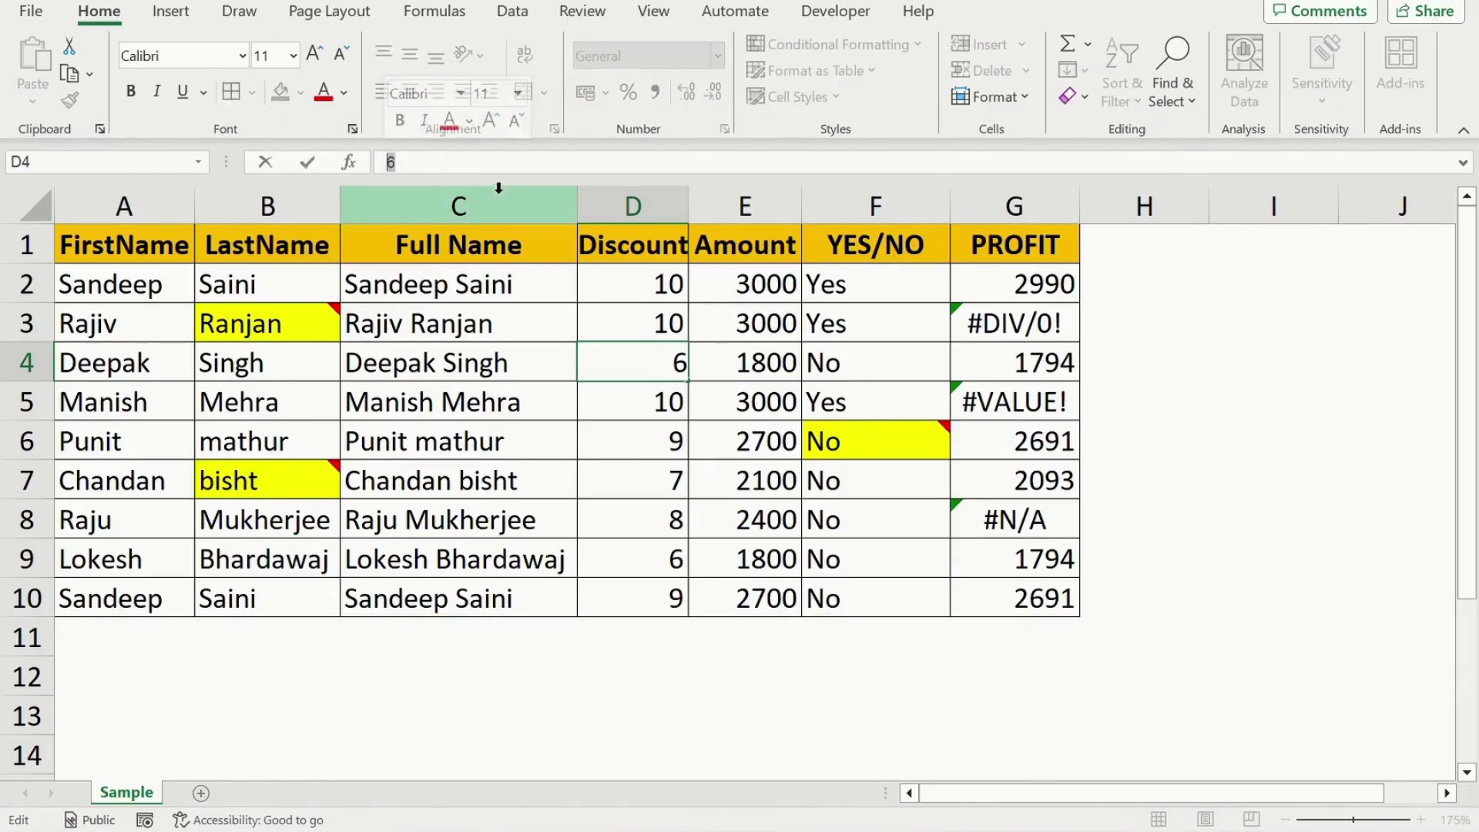
Use Go To Special to select only the numeric constants in the table A1:G10, excluding text, logicals and errors
click(92, 323)
key(ctrl+a)
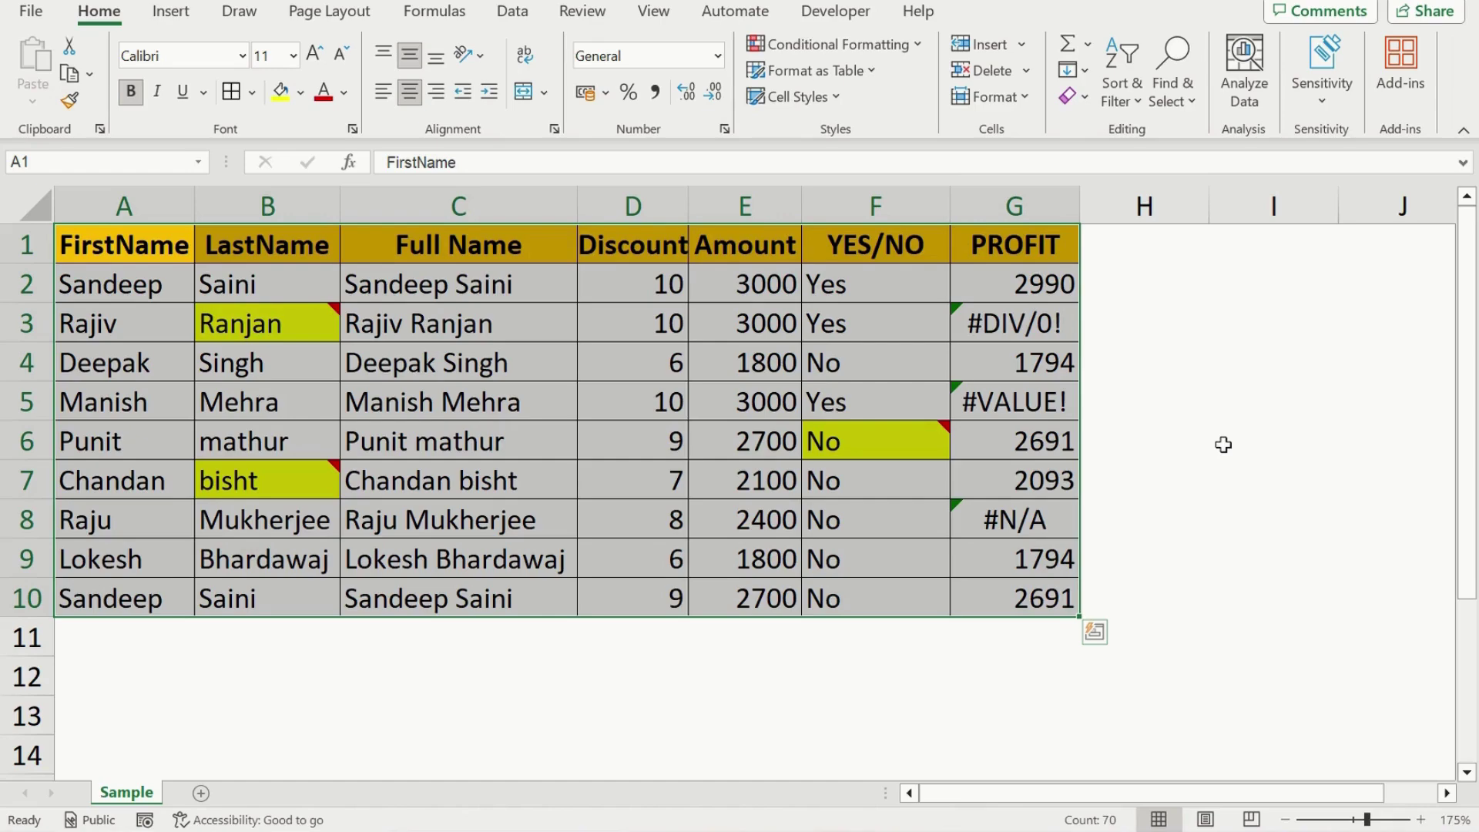
key(ctrl+g)
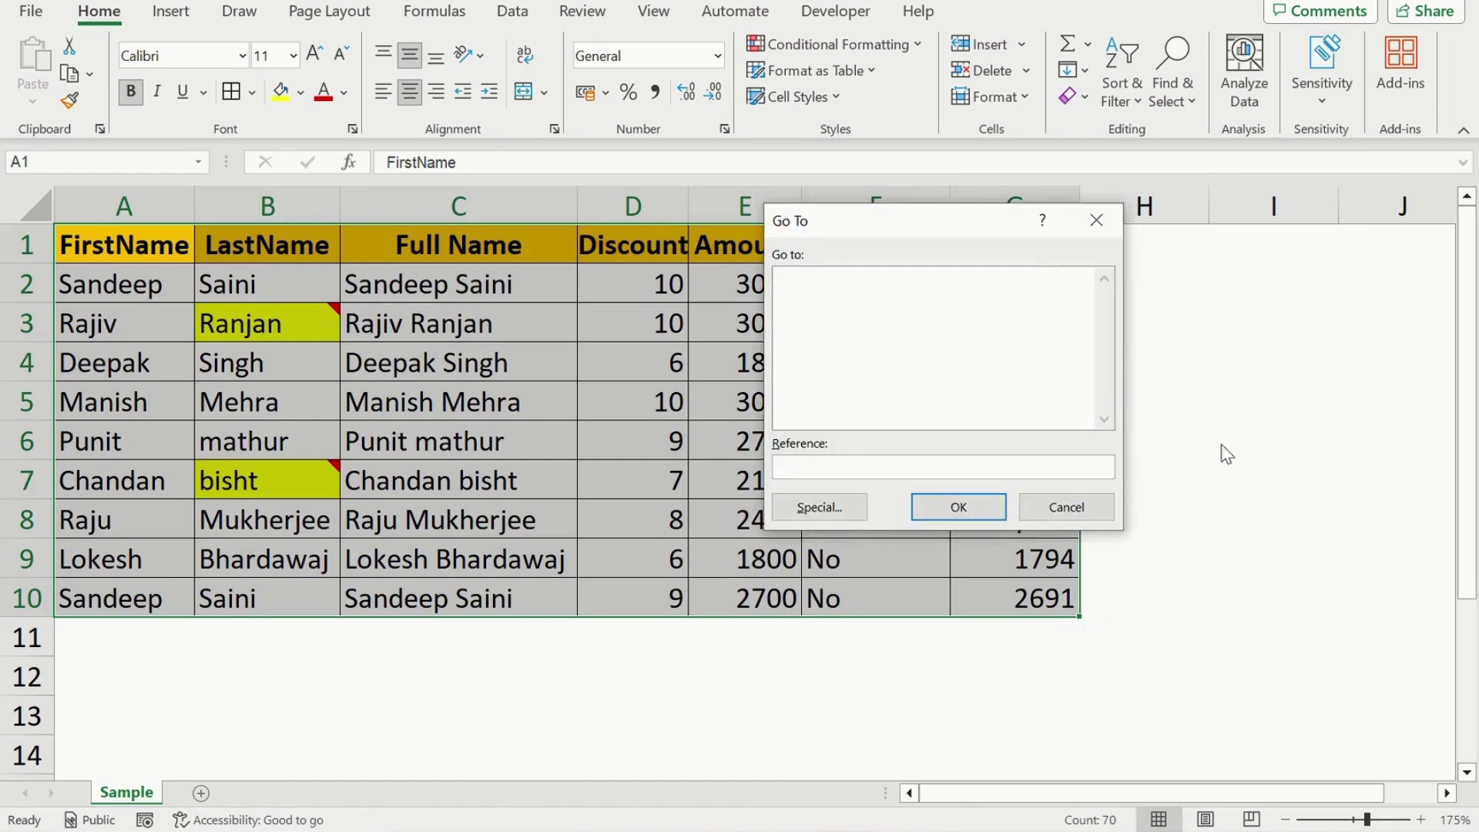
click(841, 510)
drag(870, 185, 523, 174)
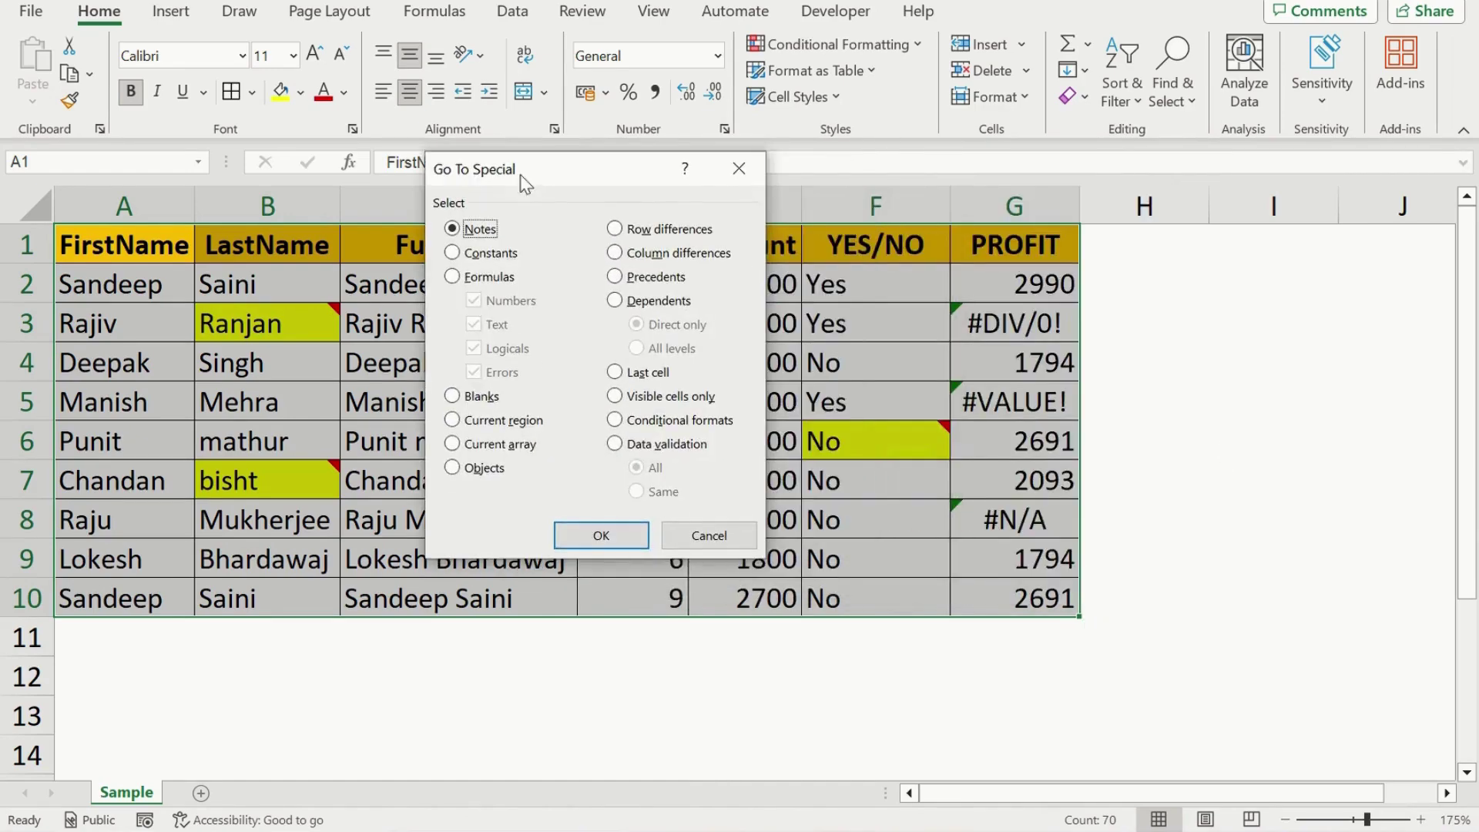
click(454, 254)
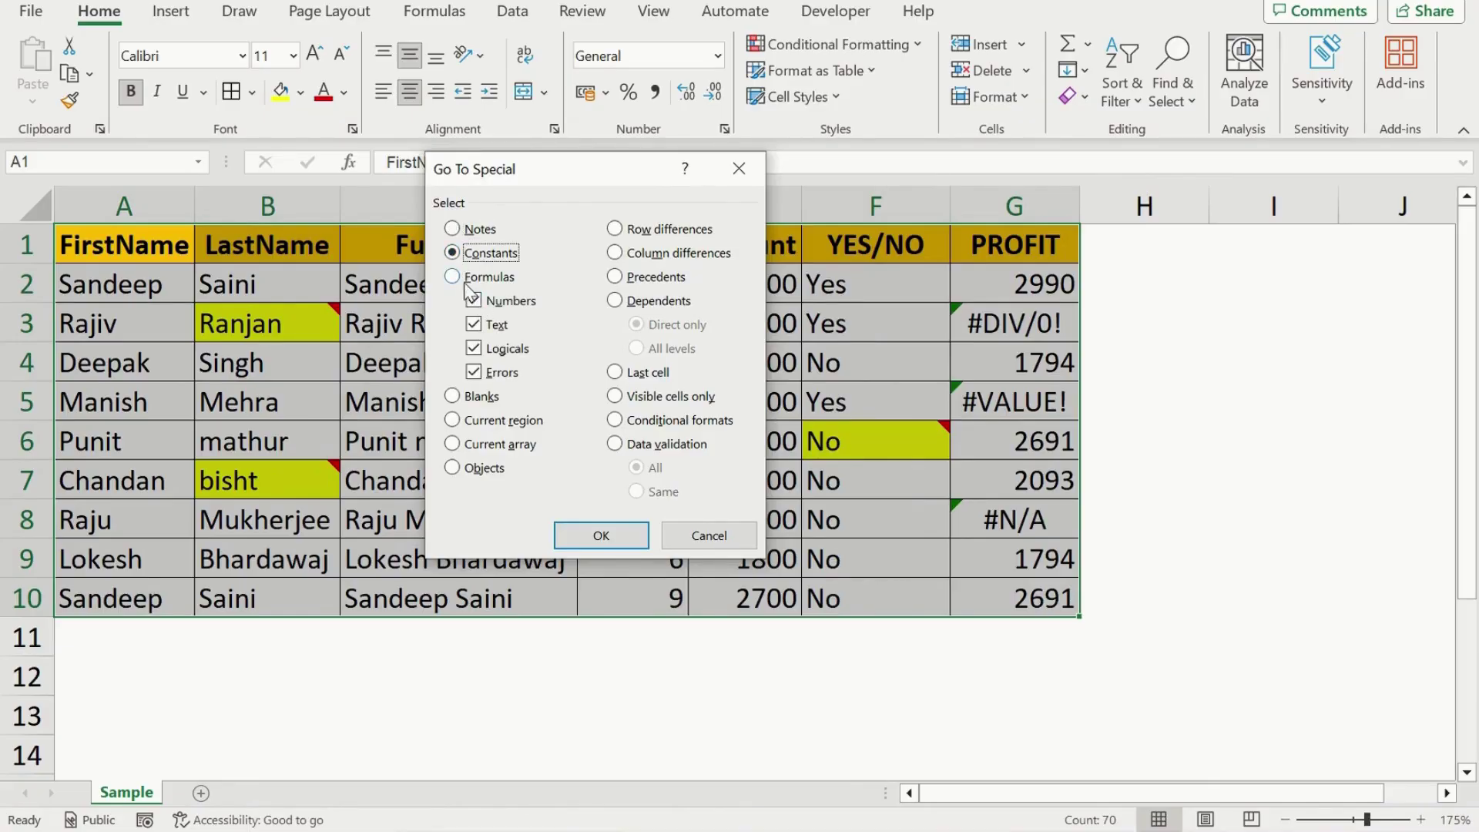
click(475, 325)
click(475, 350)
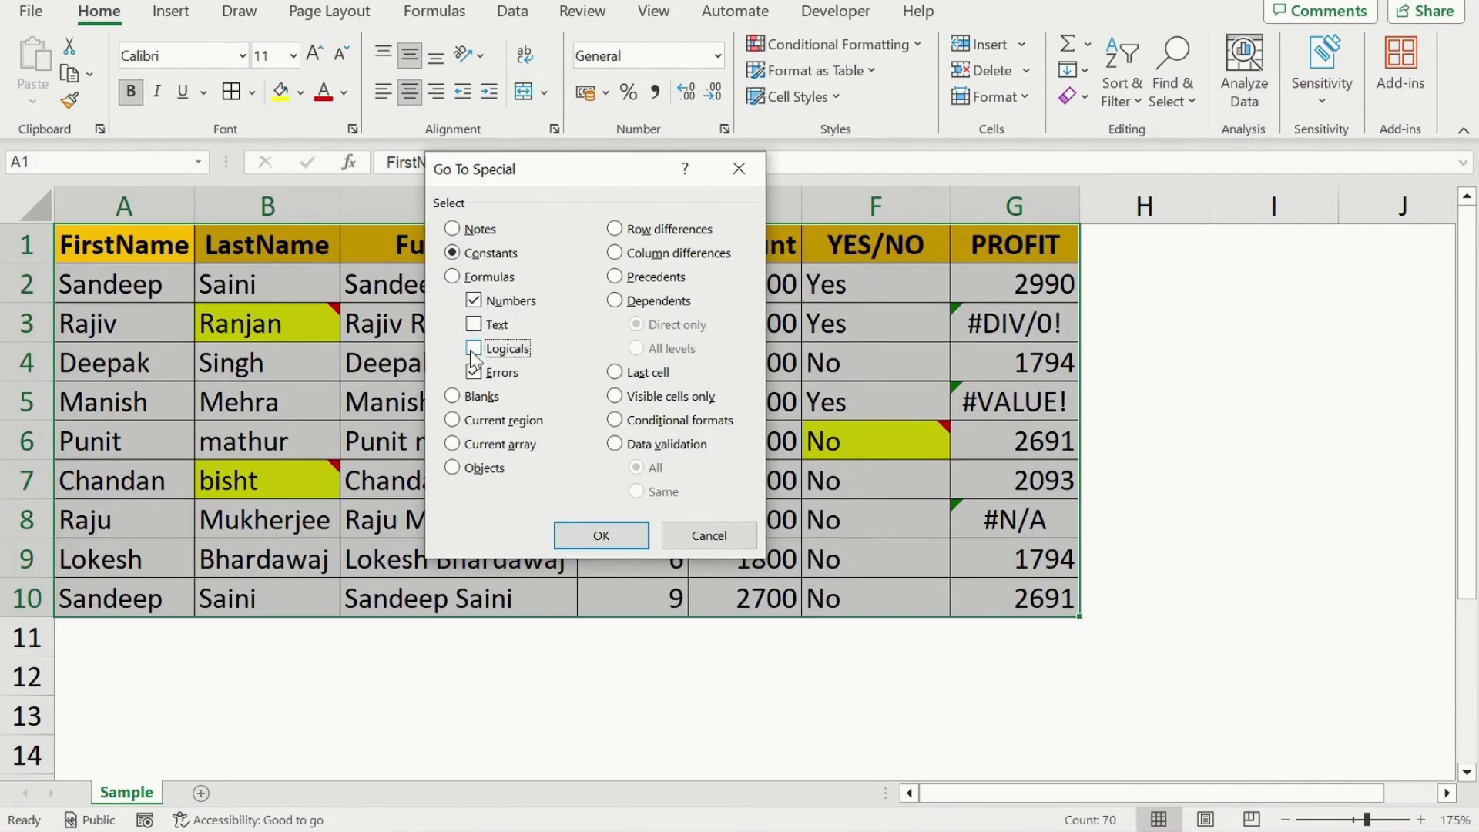
click(476, 373)
click(601, 534)
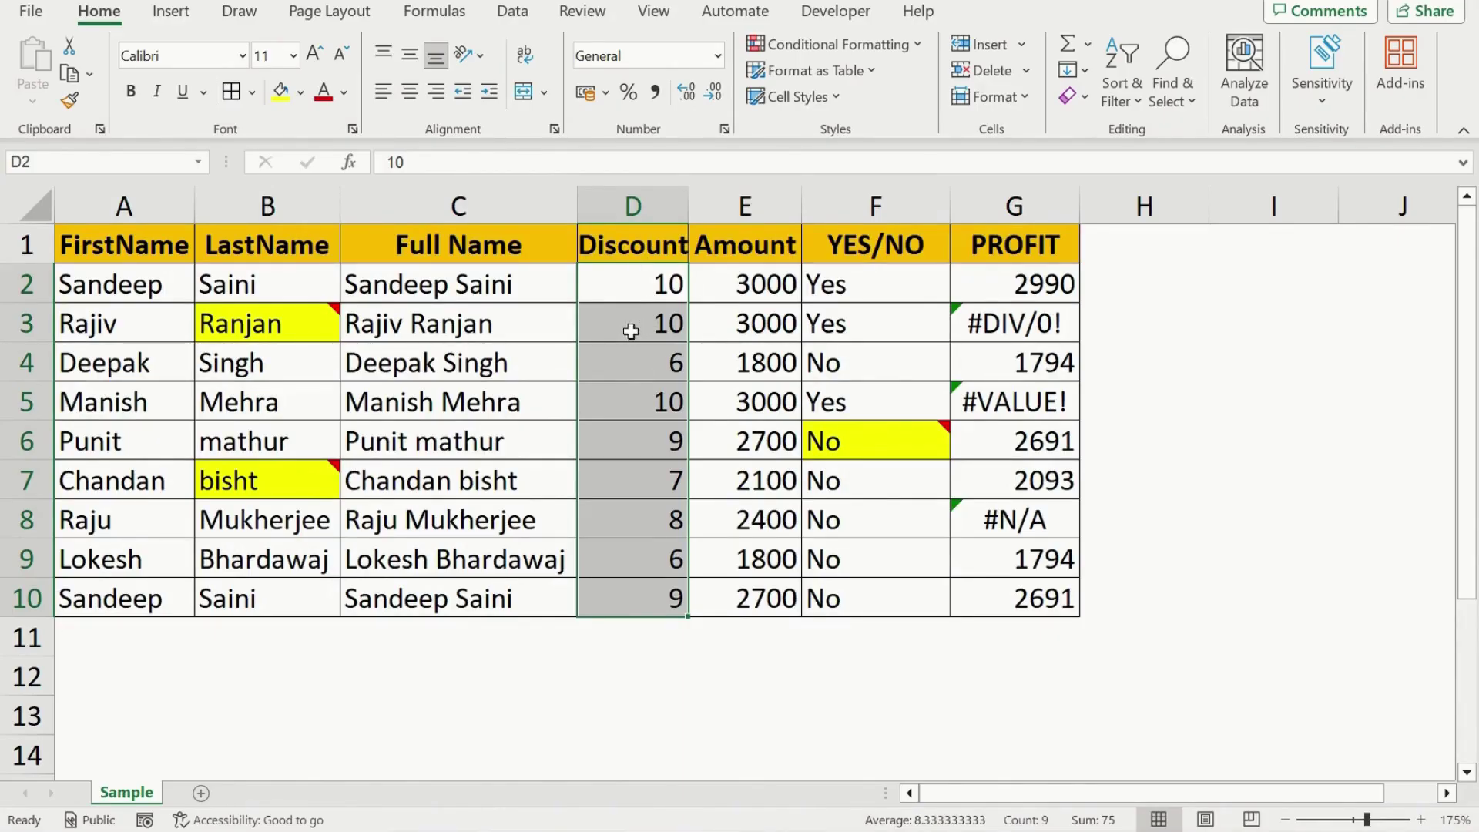
Use Go To Special to select only the text constants in the table A1:G10, excluding numbers, logicals and errors
click(629, 329)
key(ctrl+a)
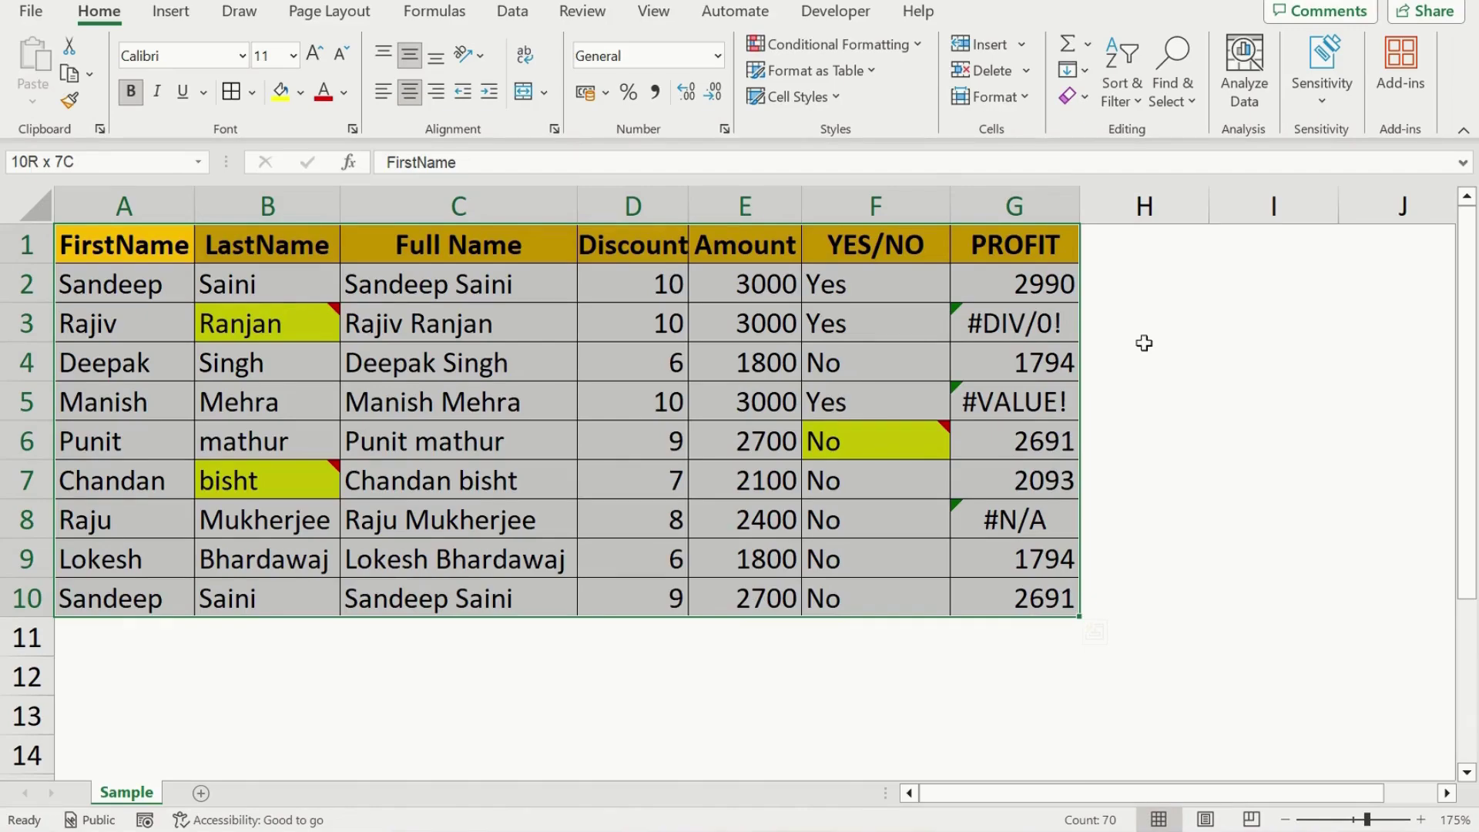
key(ctrl+g)
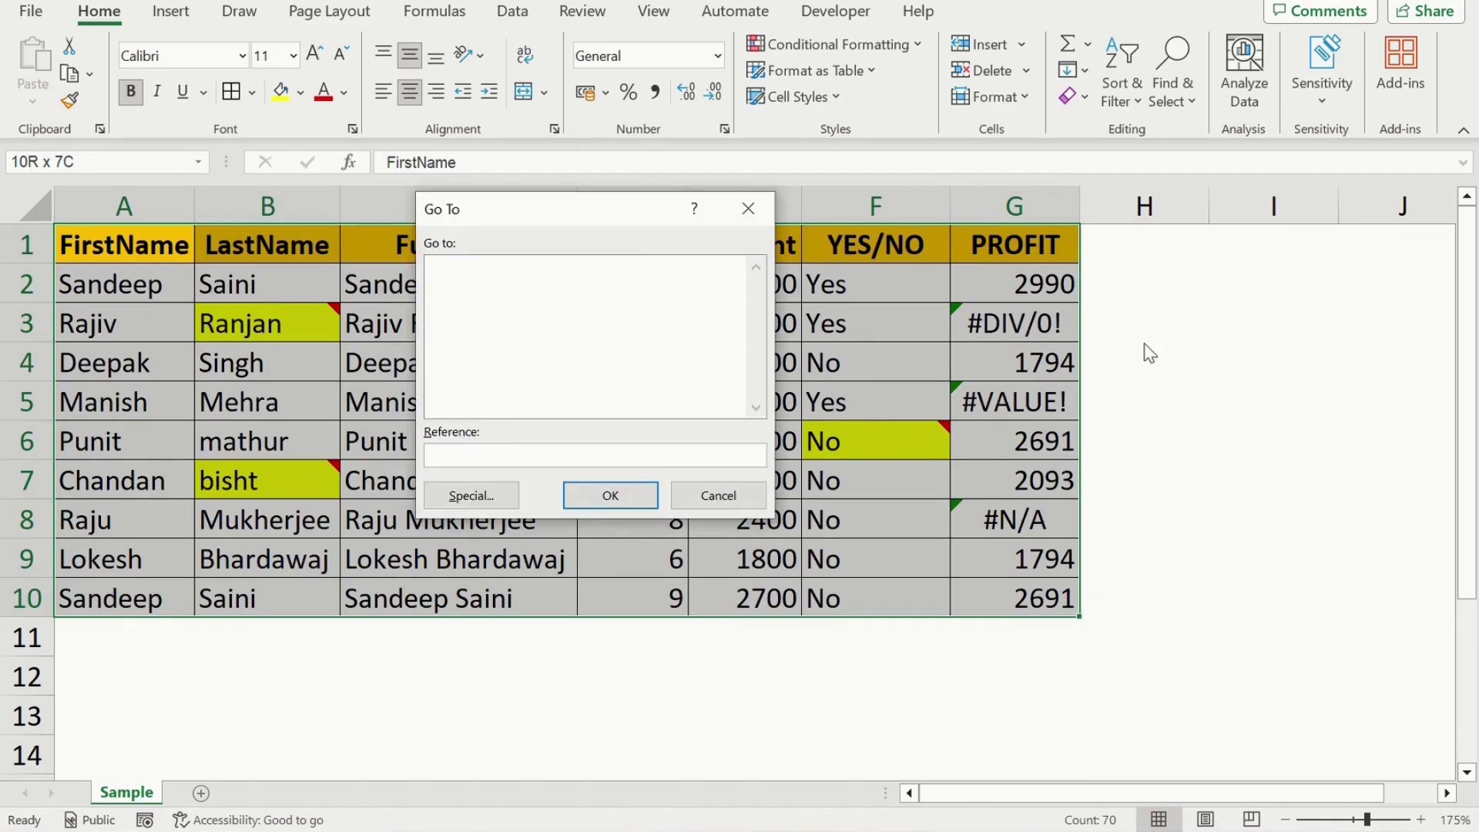
click(462, 493)
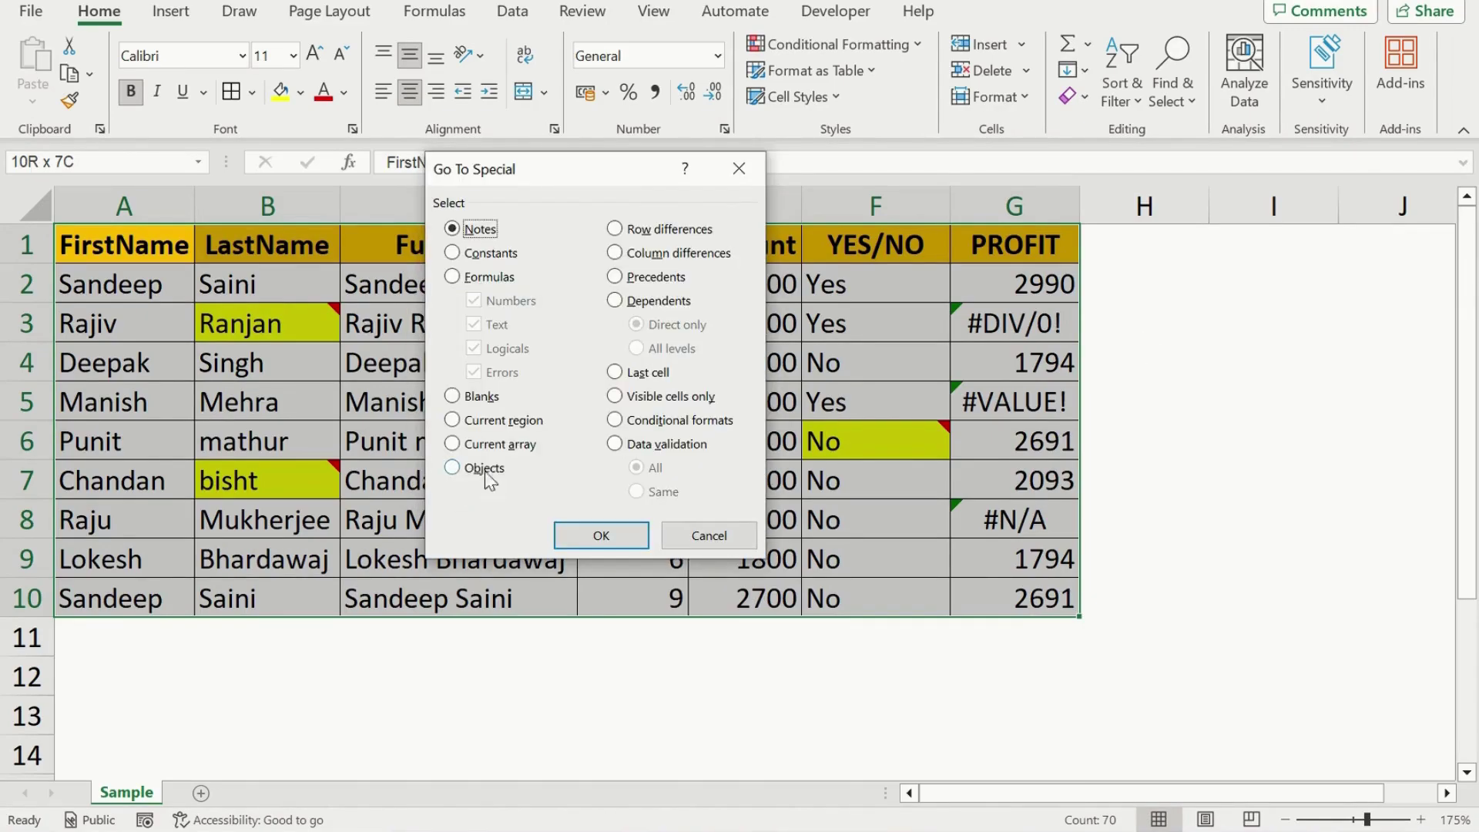
click(453, 253)
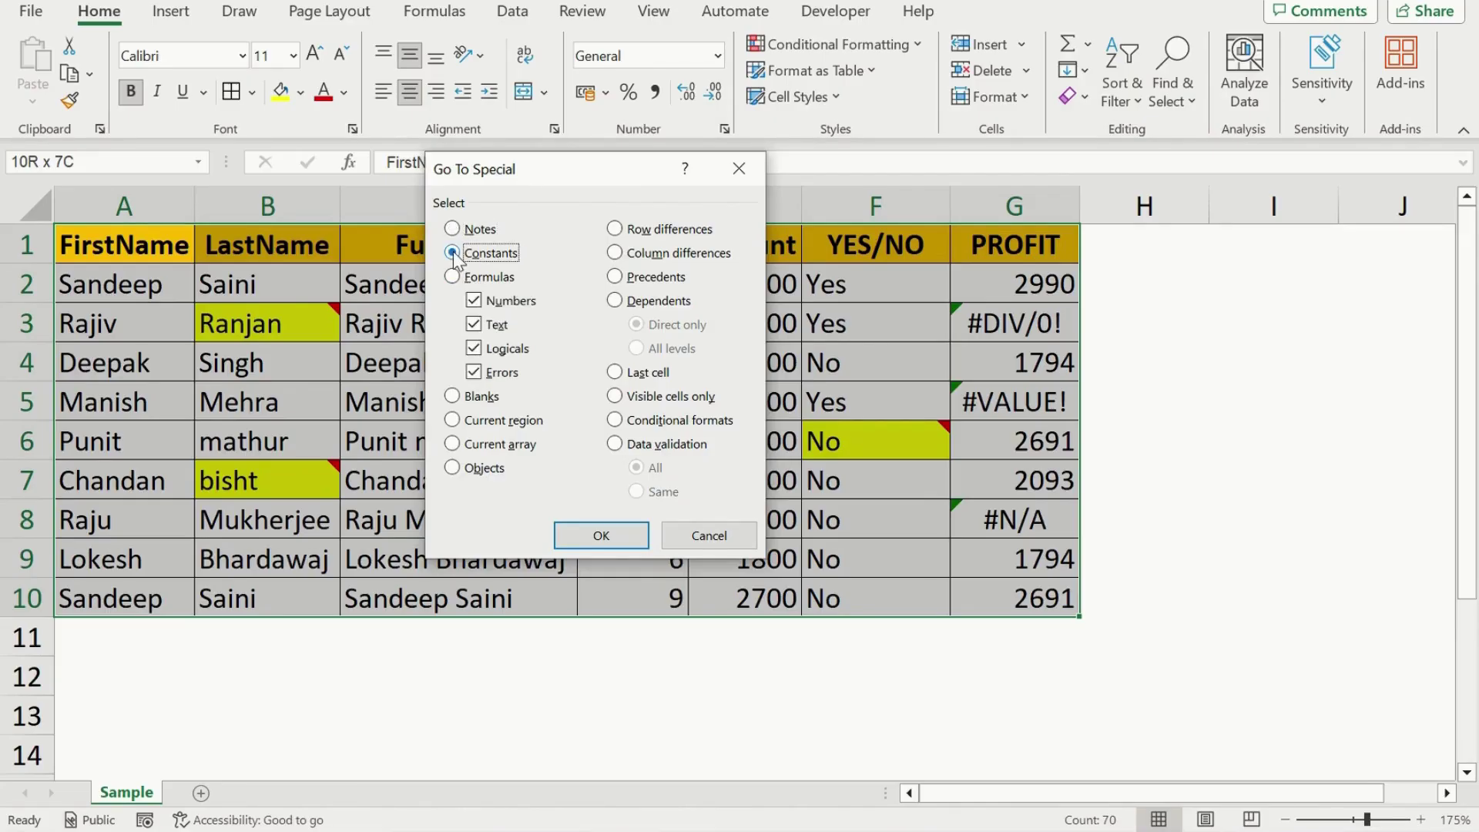
click(474, 302)
click(474, 349)
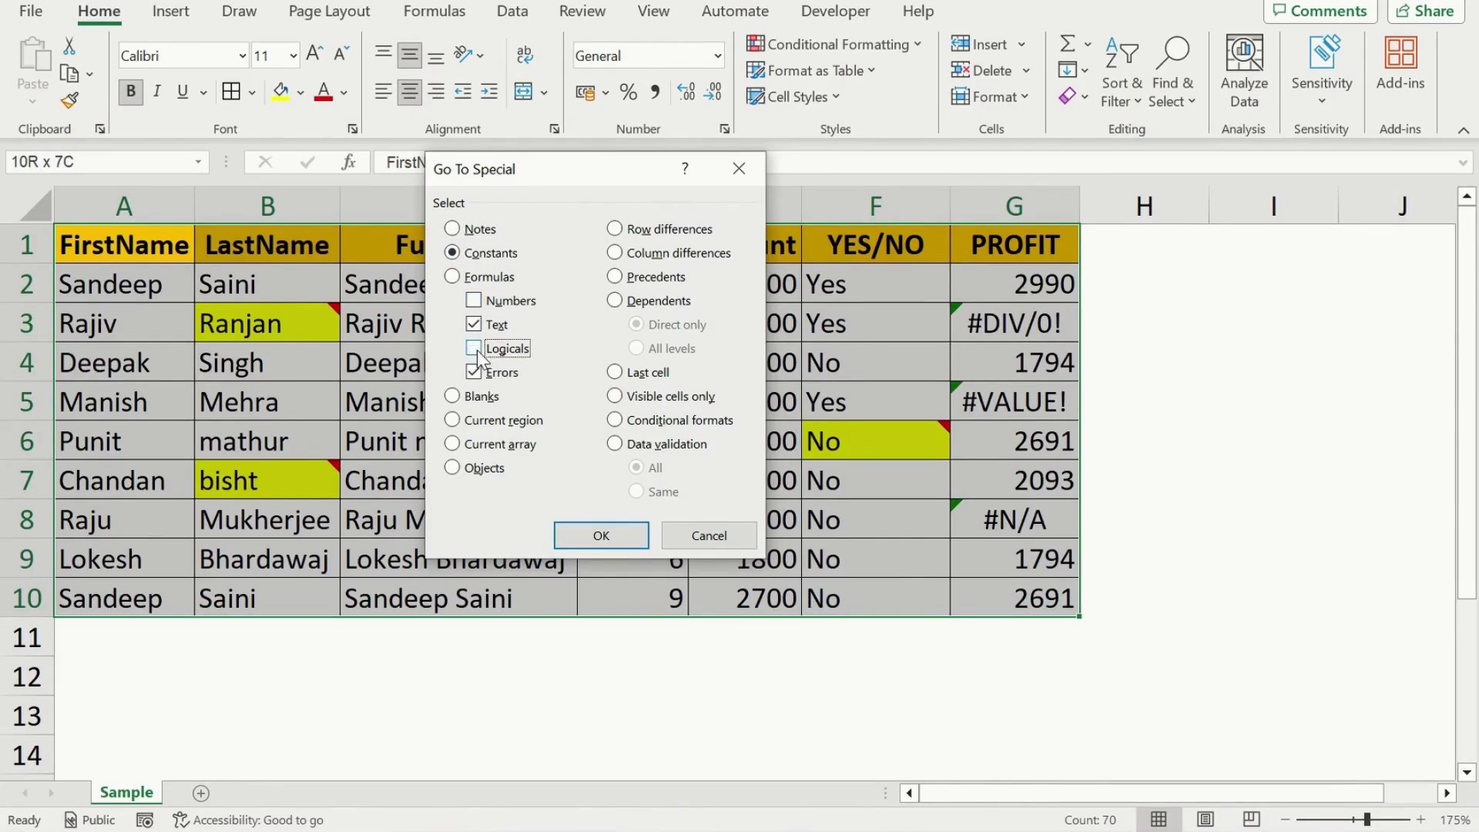
click(474, 374)
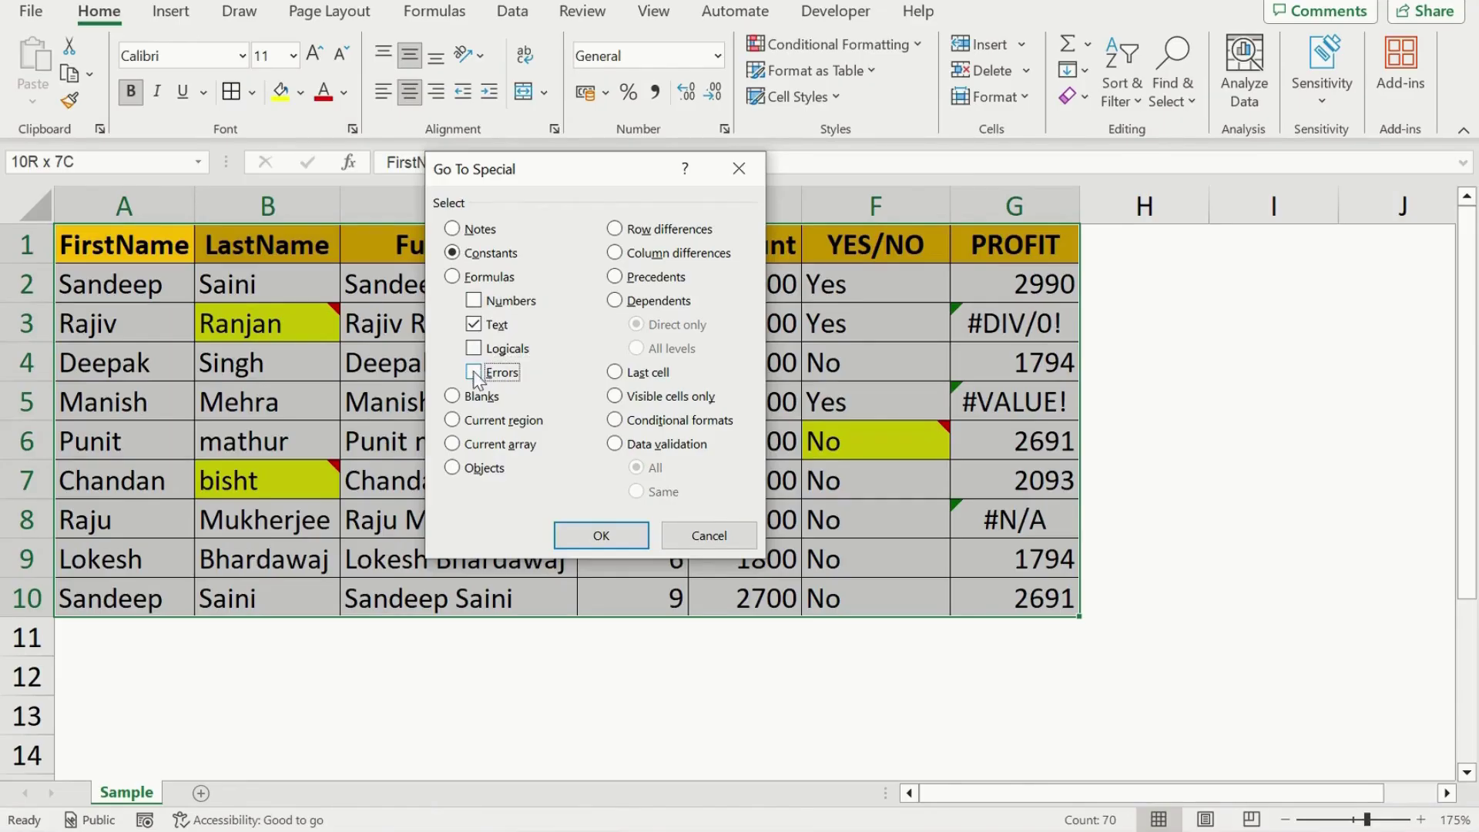
click(613, 535)
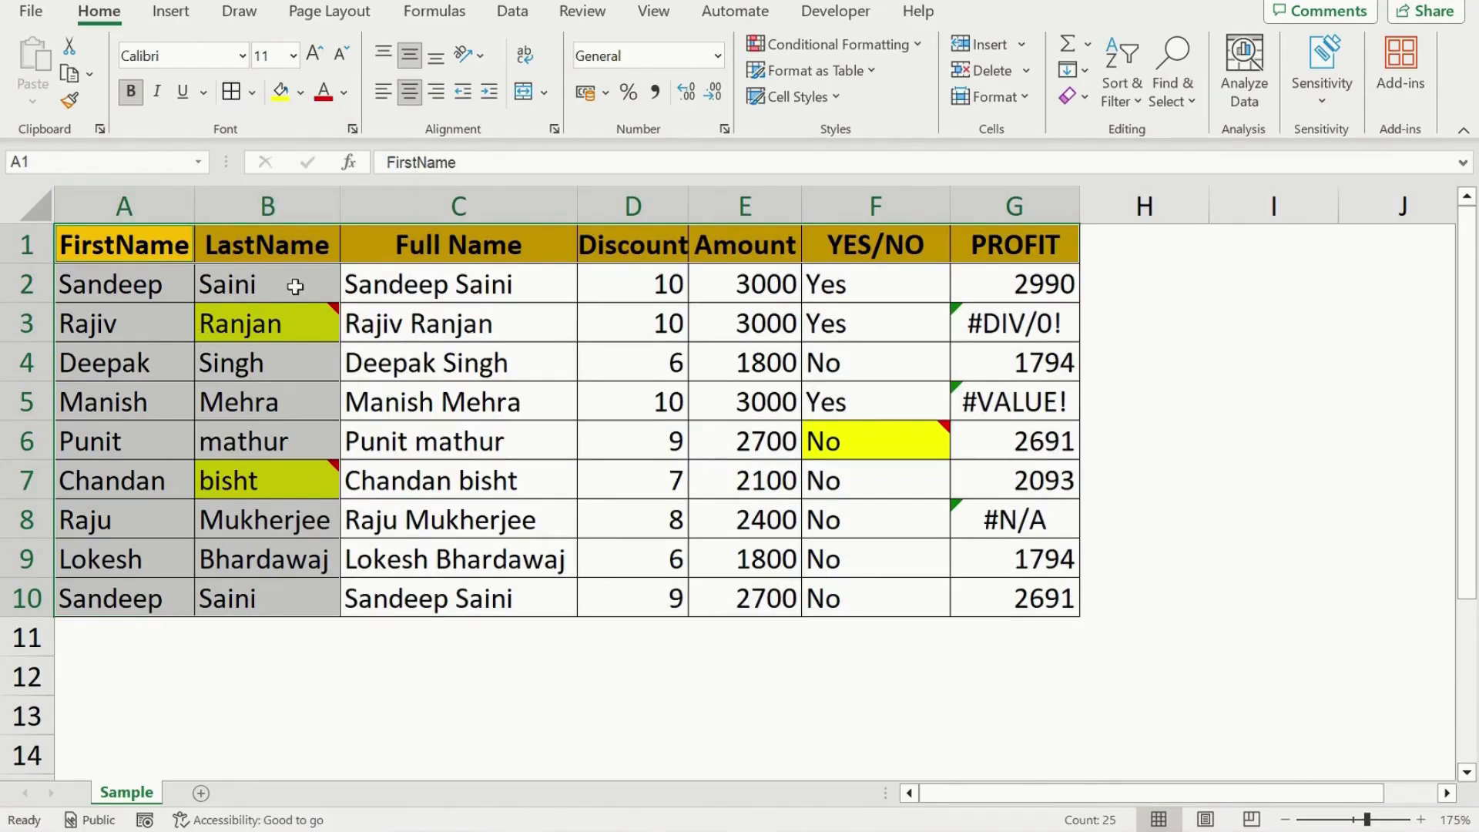
Select only the formulas returning numbers in the table A1:G10 with Go To Special and fill them yellow
mouse_move(268, 311)
click(127, 373)
key(ctrl+a)
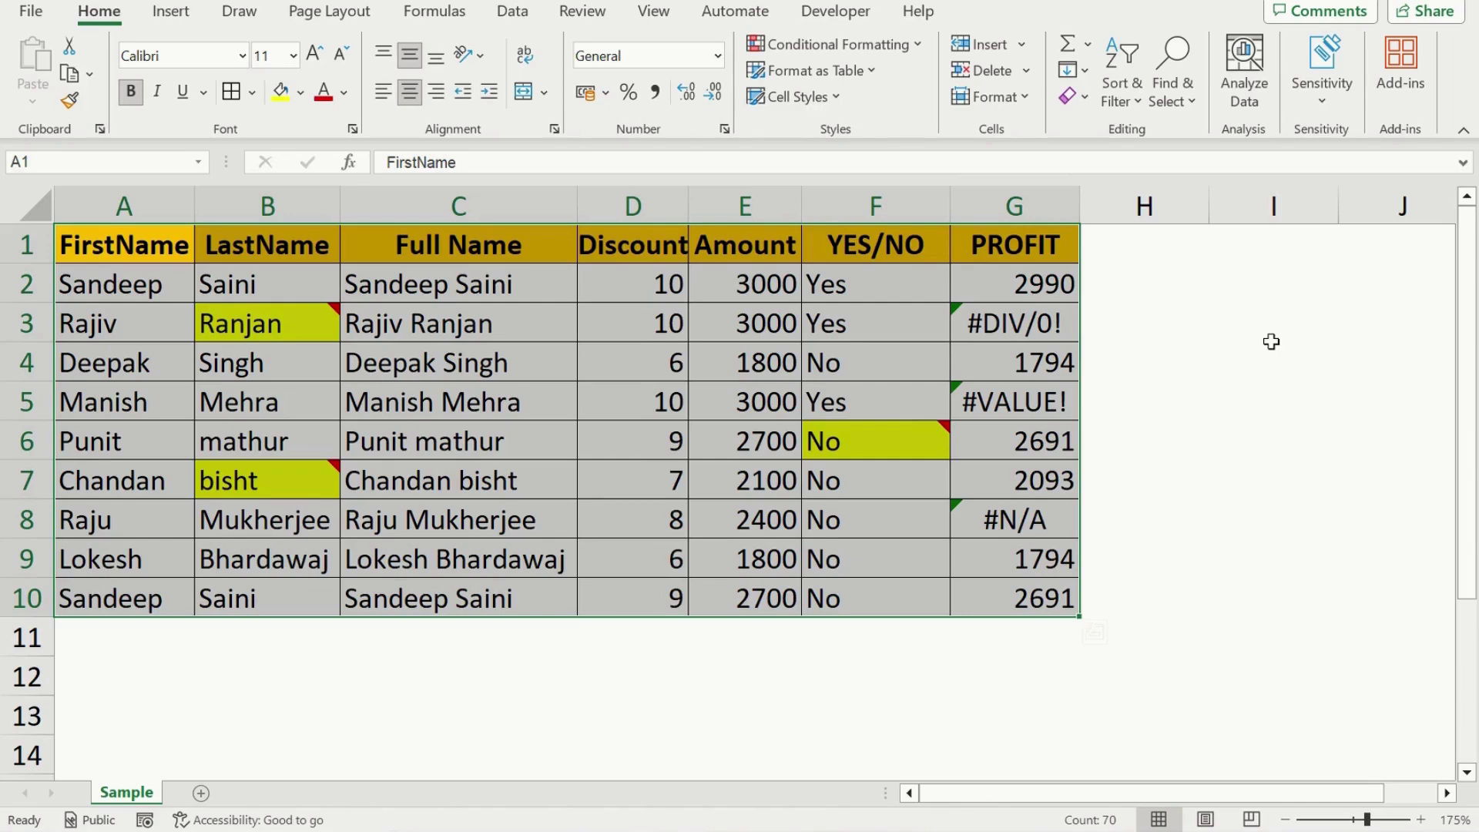
key(ctrl+g)
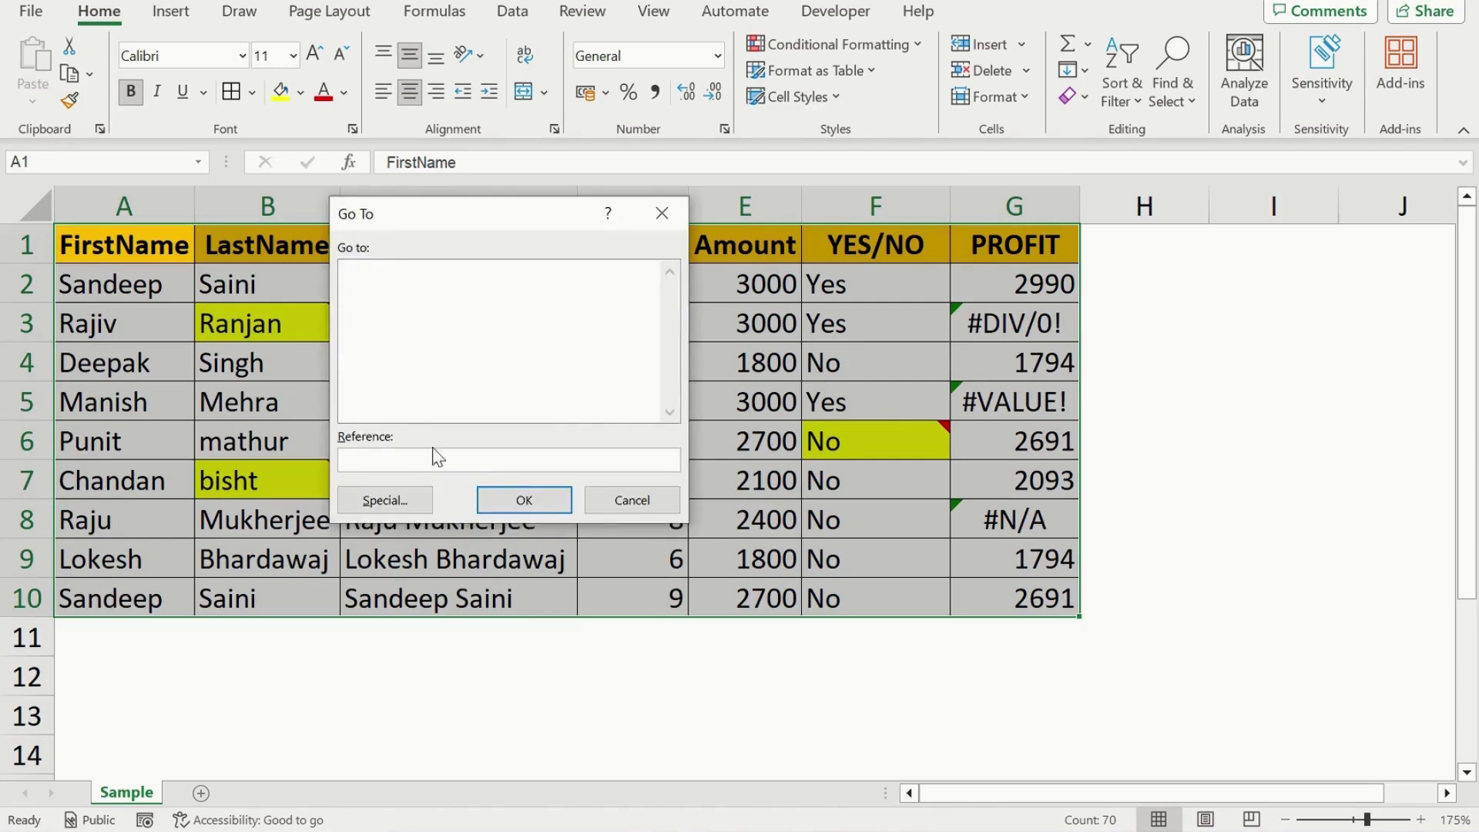
click(385, 500)
drag(475, 186, 413, 207)
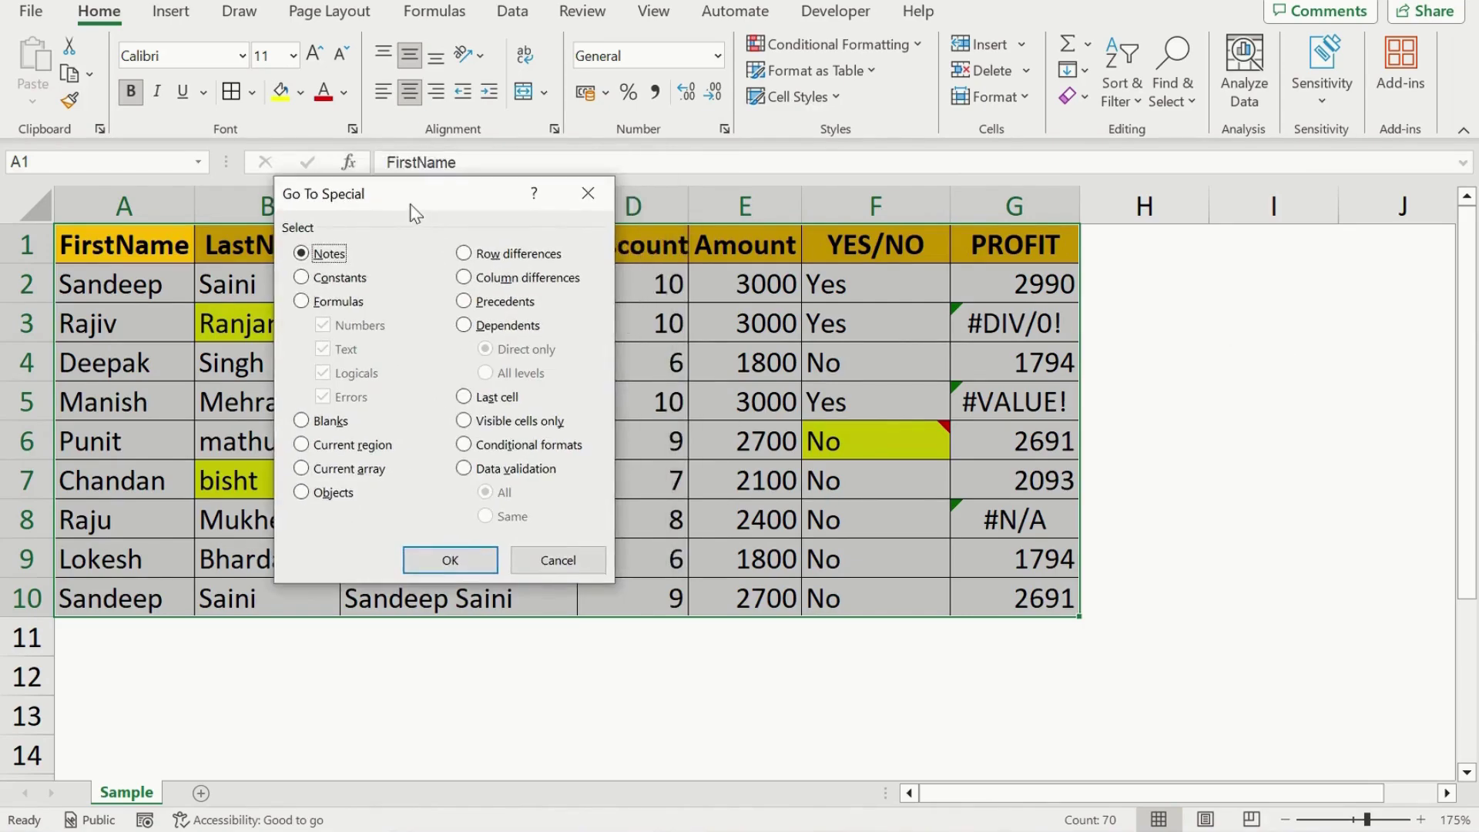
click(302, 302)
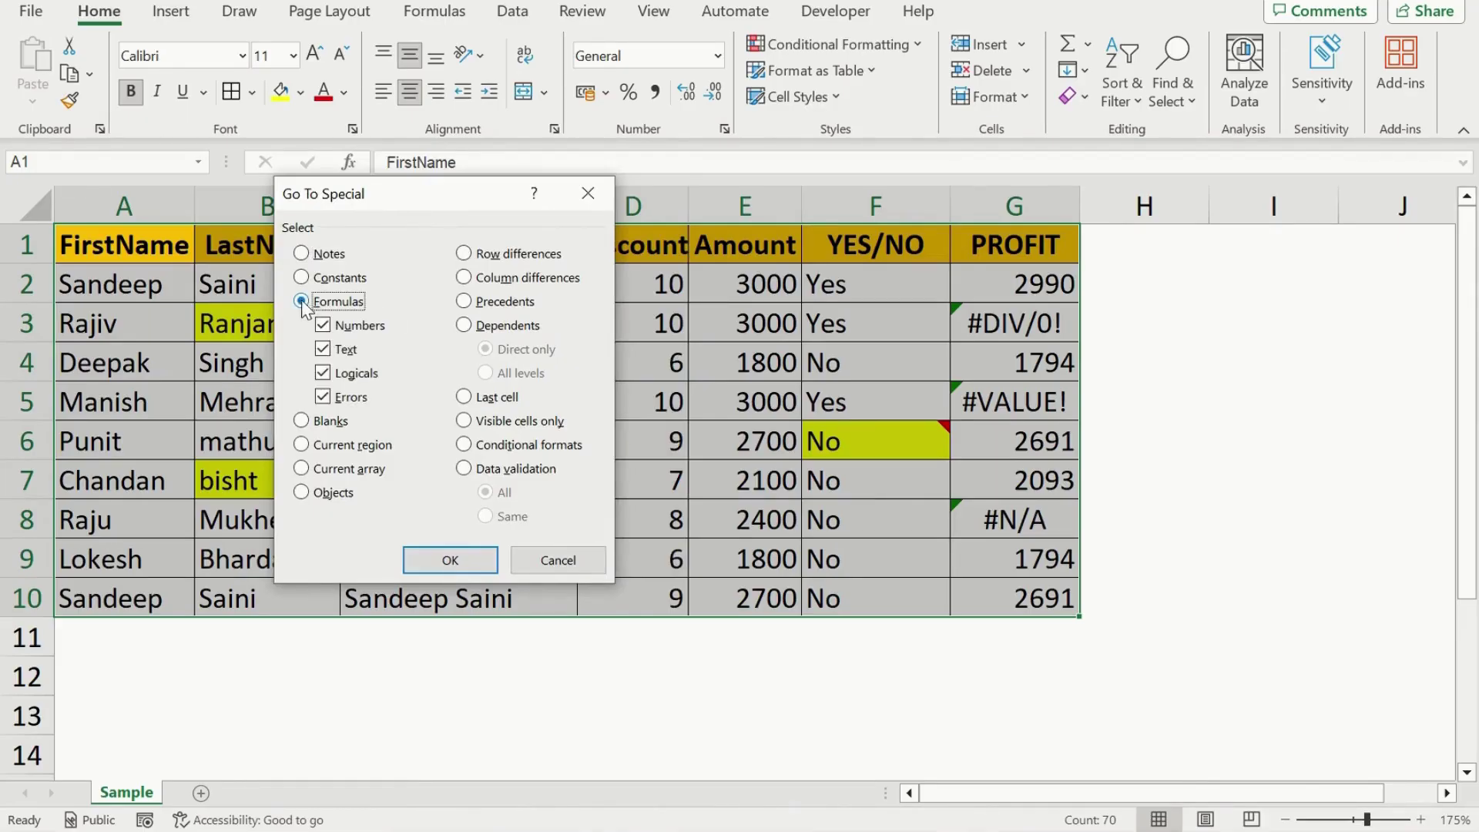
click(322, 351)
click(323, 373)
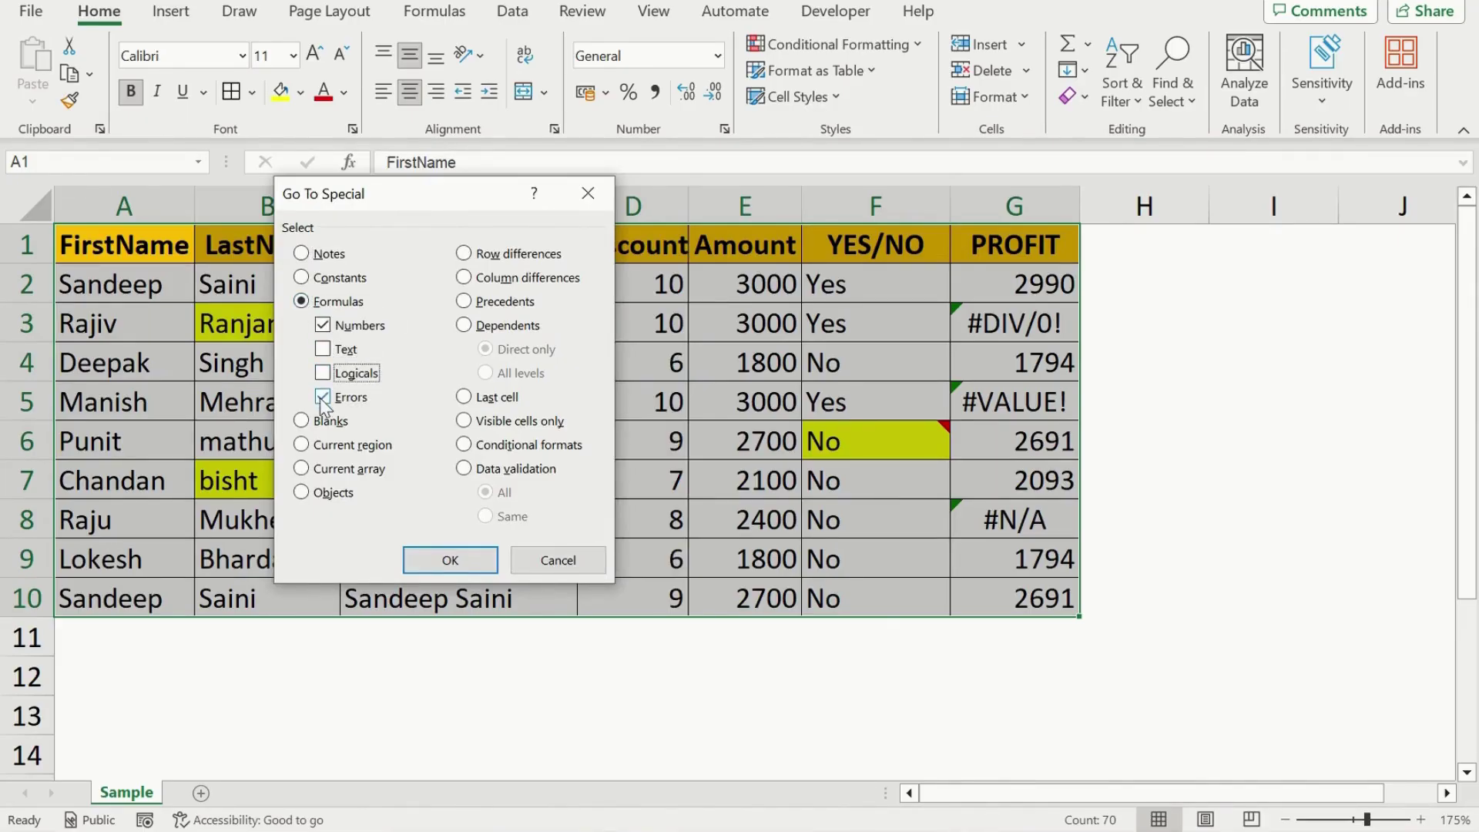
click(323, 397)
click(450, 560)
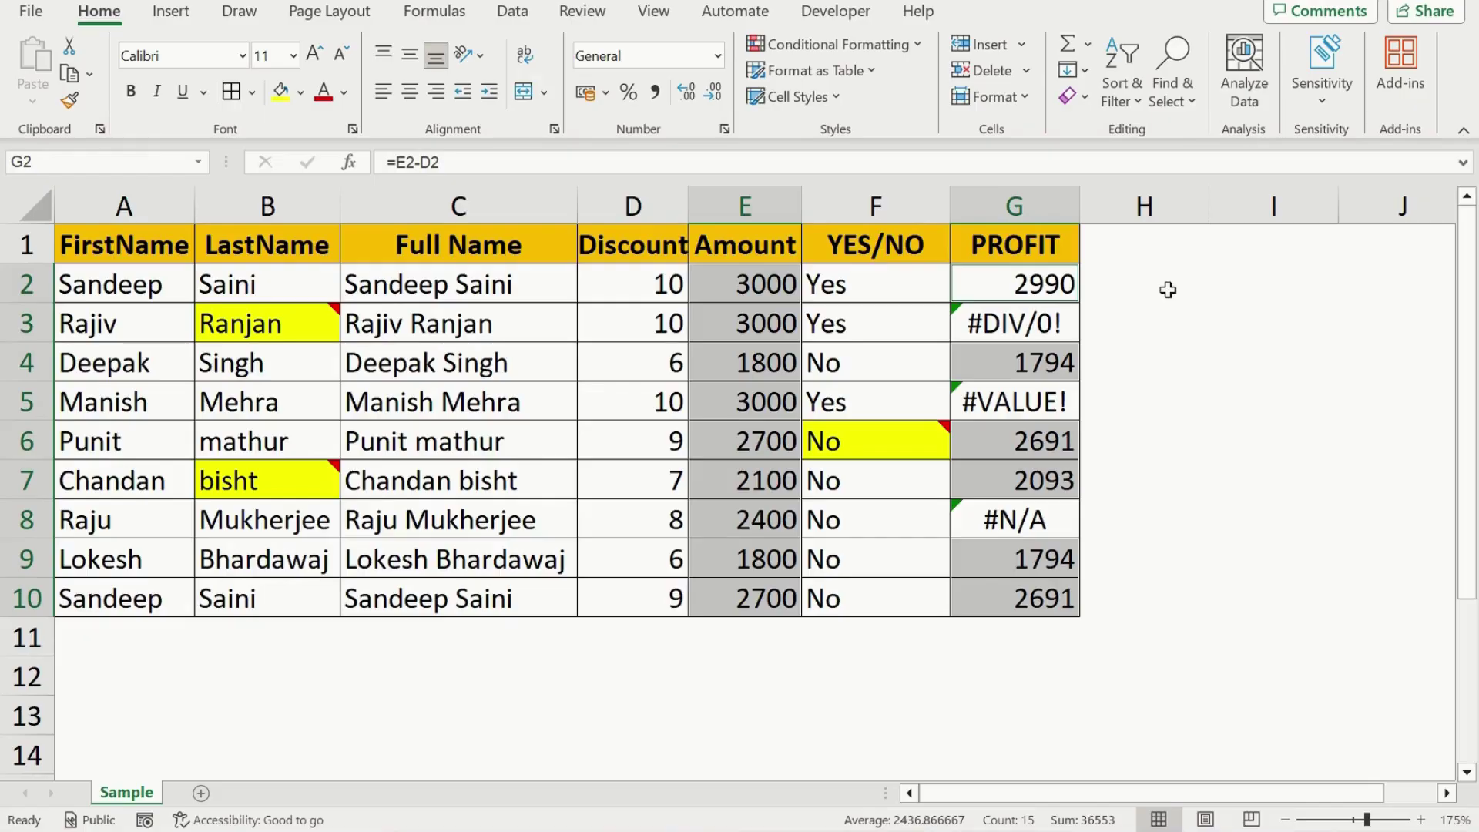
click(279, 98)
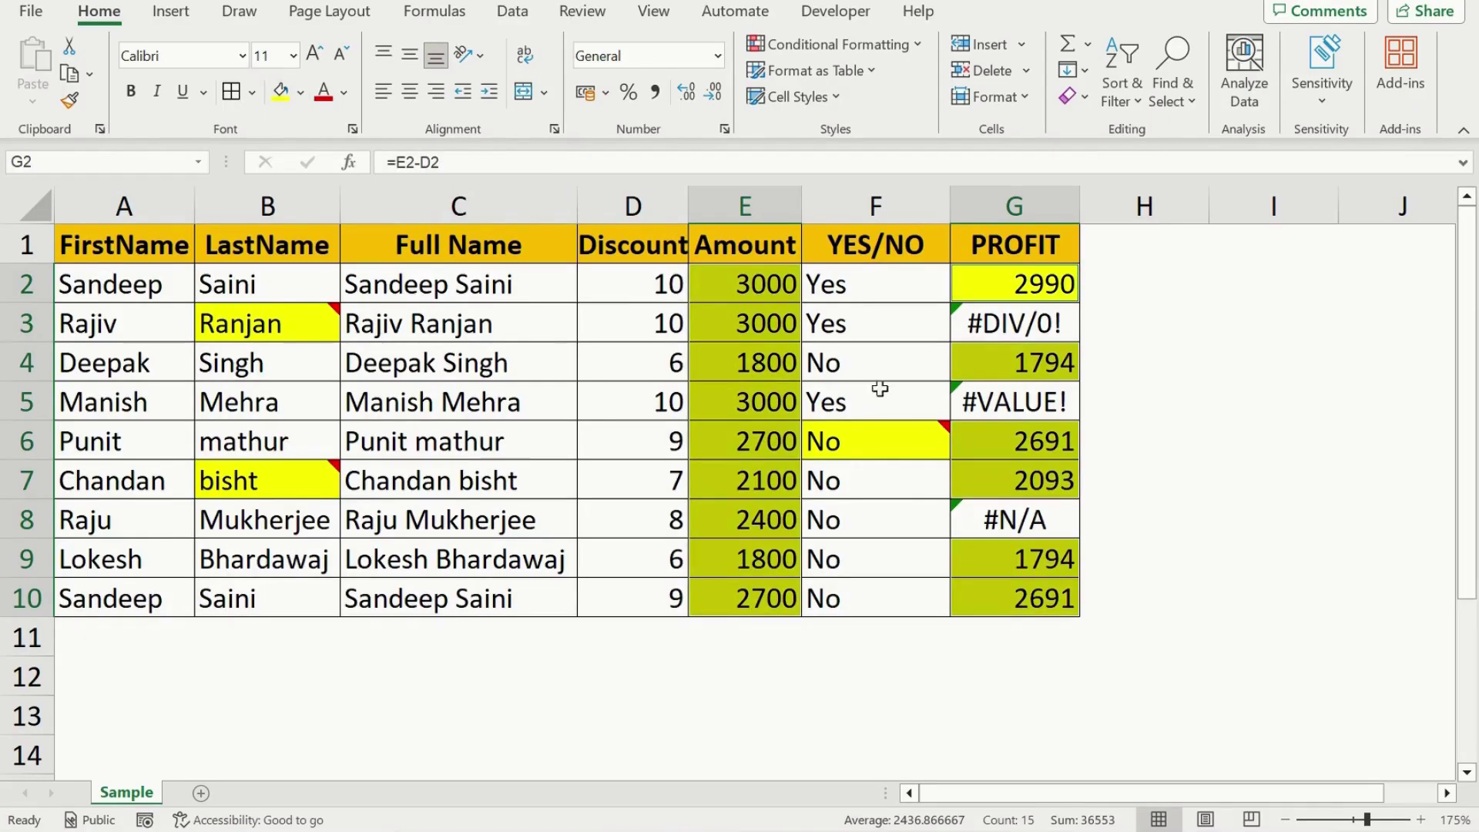
Use Go To Special to select only the formulas returning text in the table A1:G10
key(ctrl+Home)
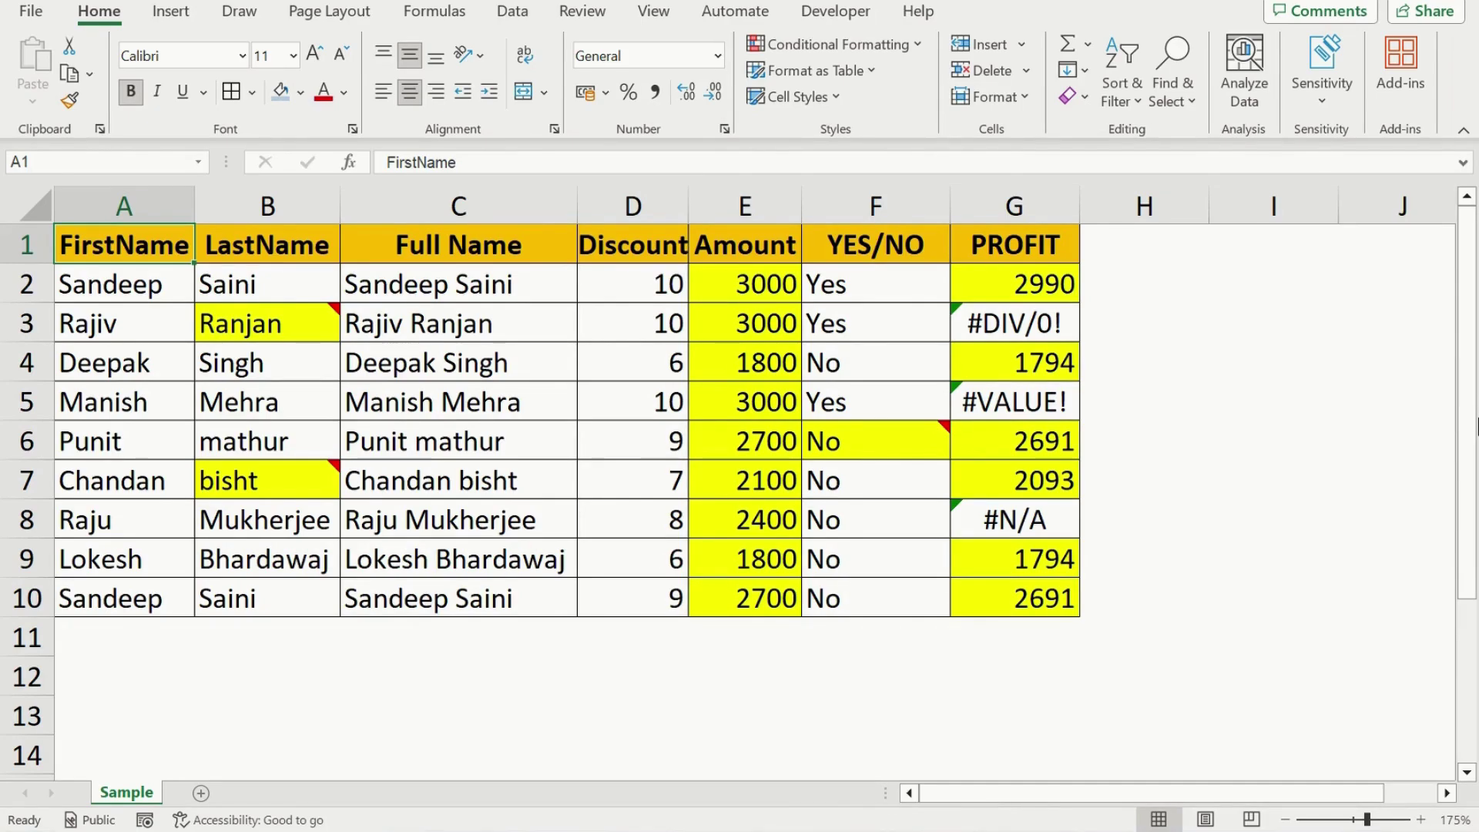
key(ctrl+shift+Right)
key(ctrl+shift+Down)
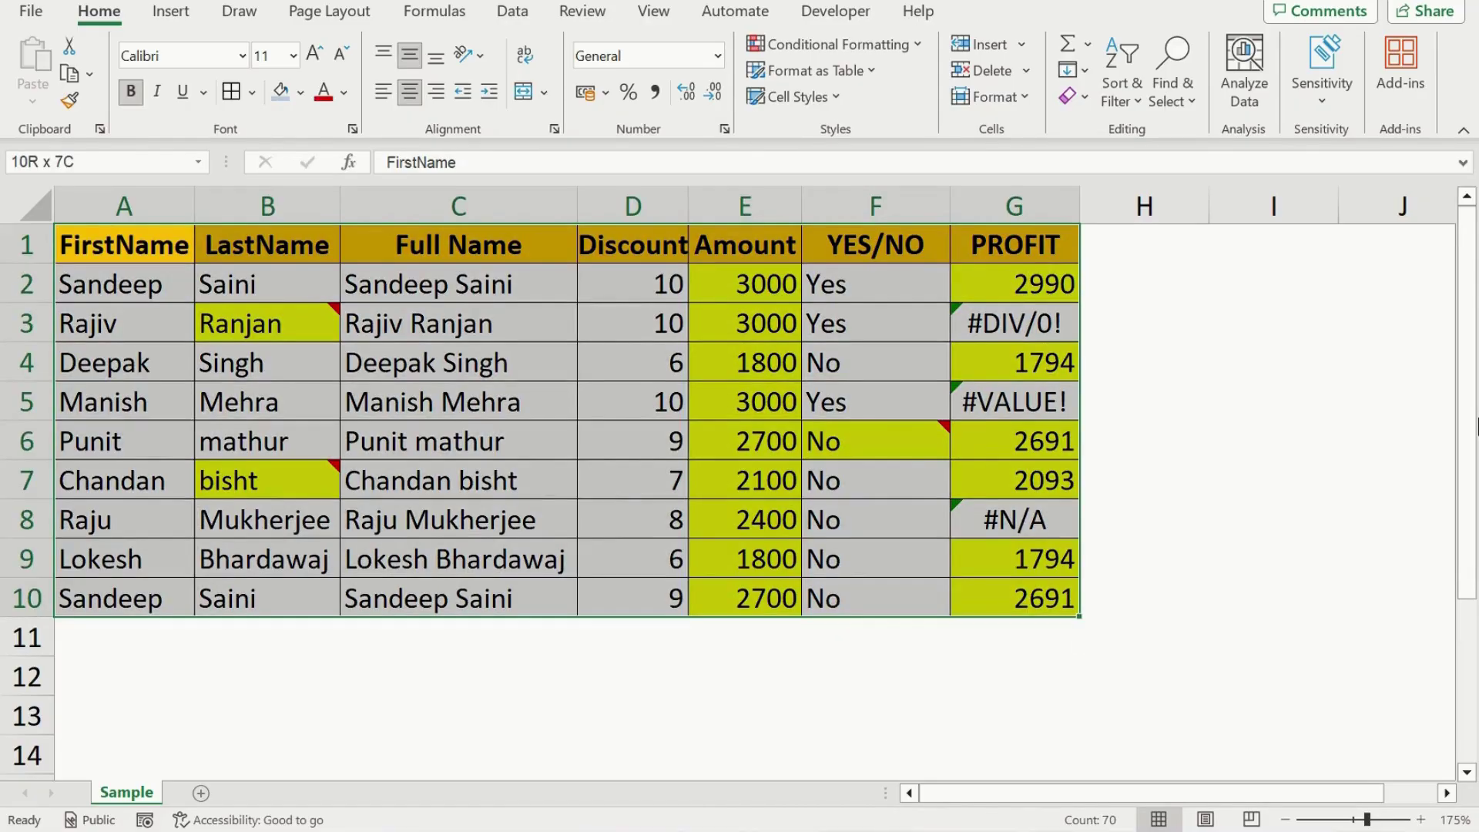
key(ctrl+g)
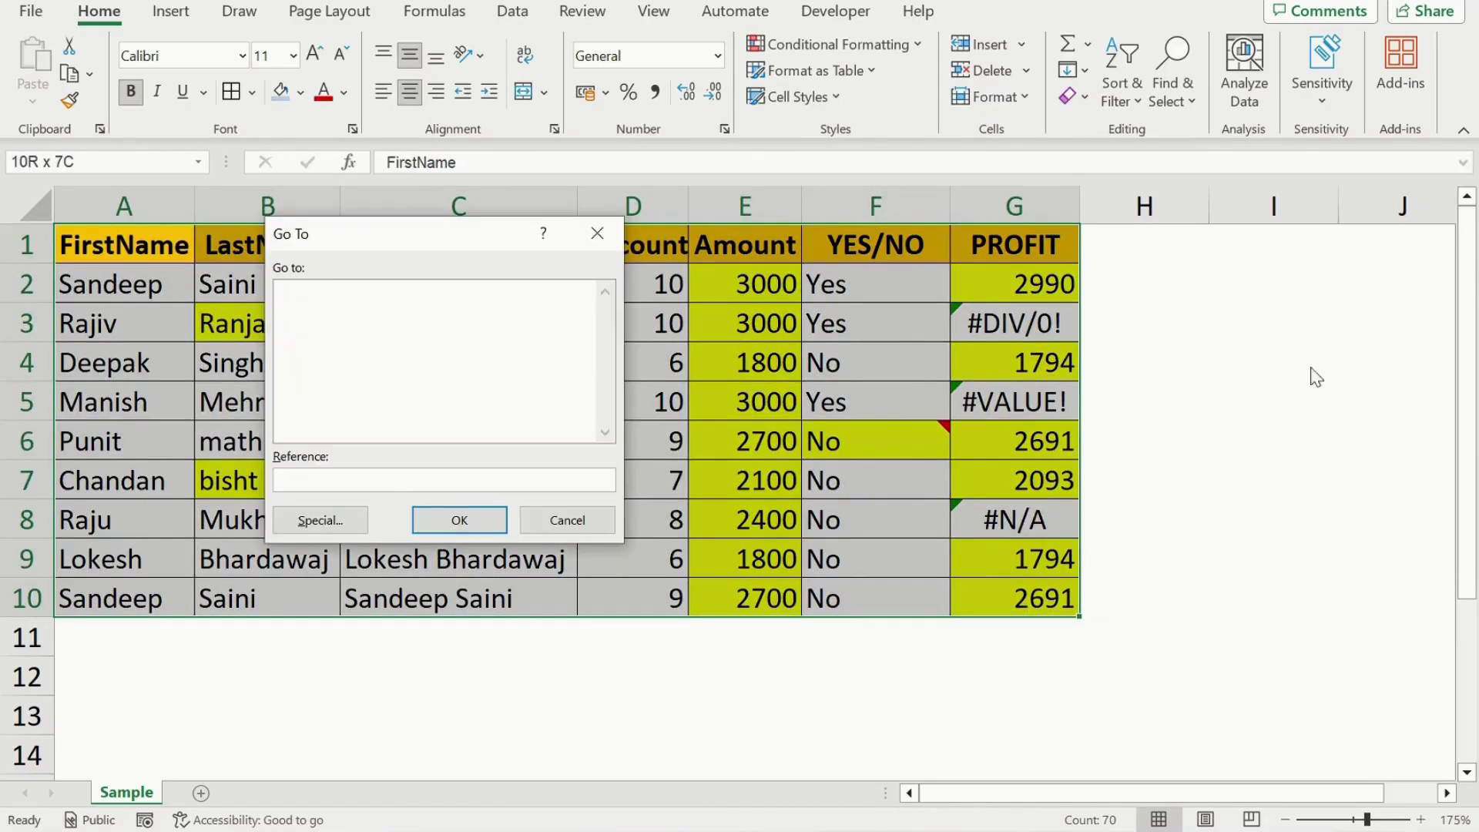
click(318, 520)
drag(401, 202, 985, 231)
click(822, 339)
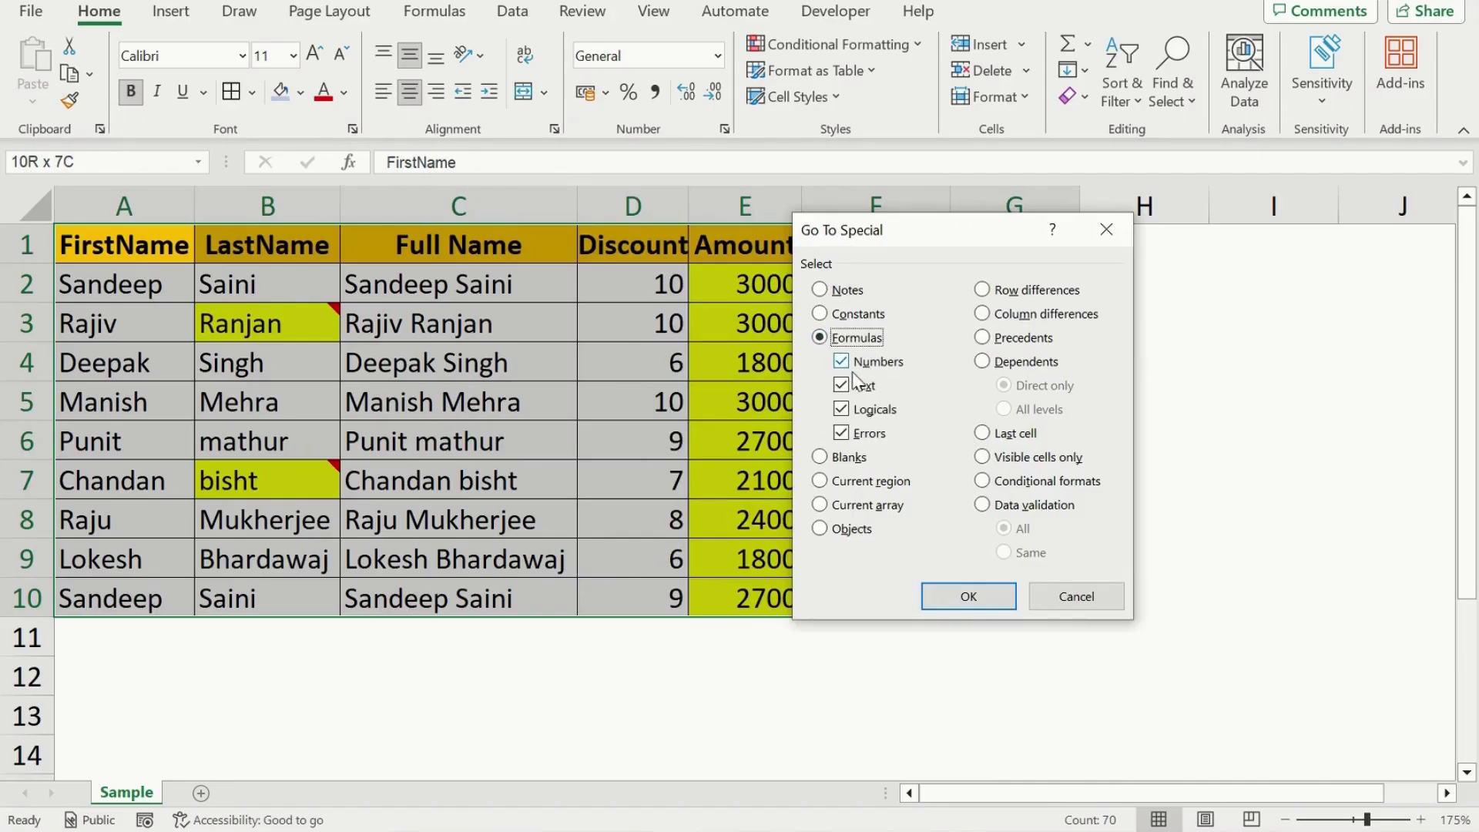
click(841, 363)
click(842, 410)
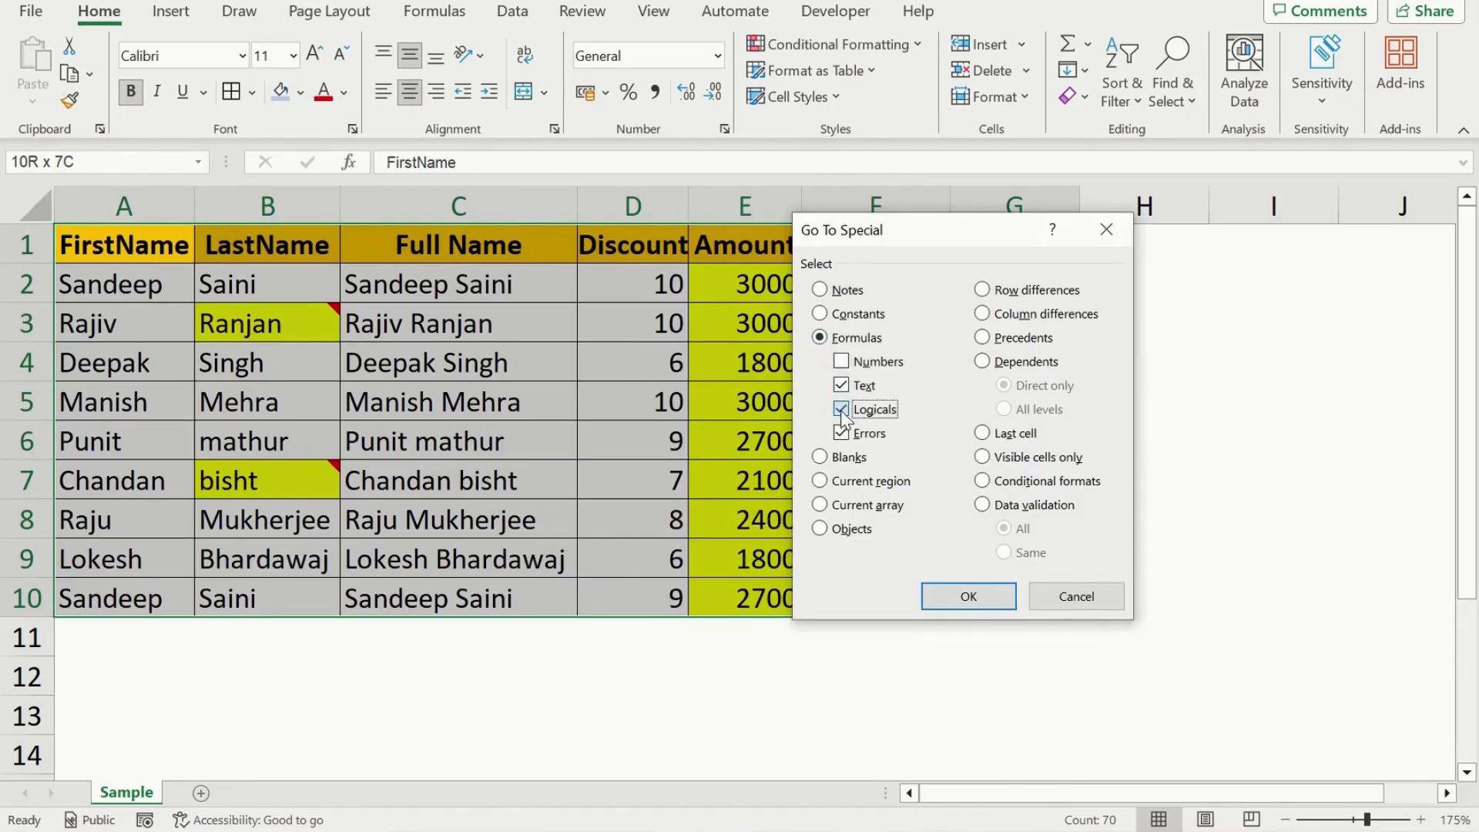
click(844, 434)
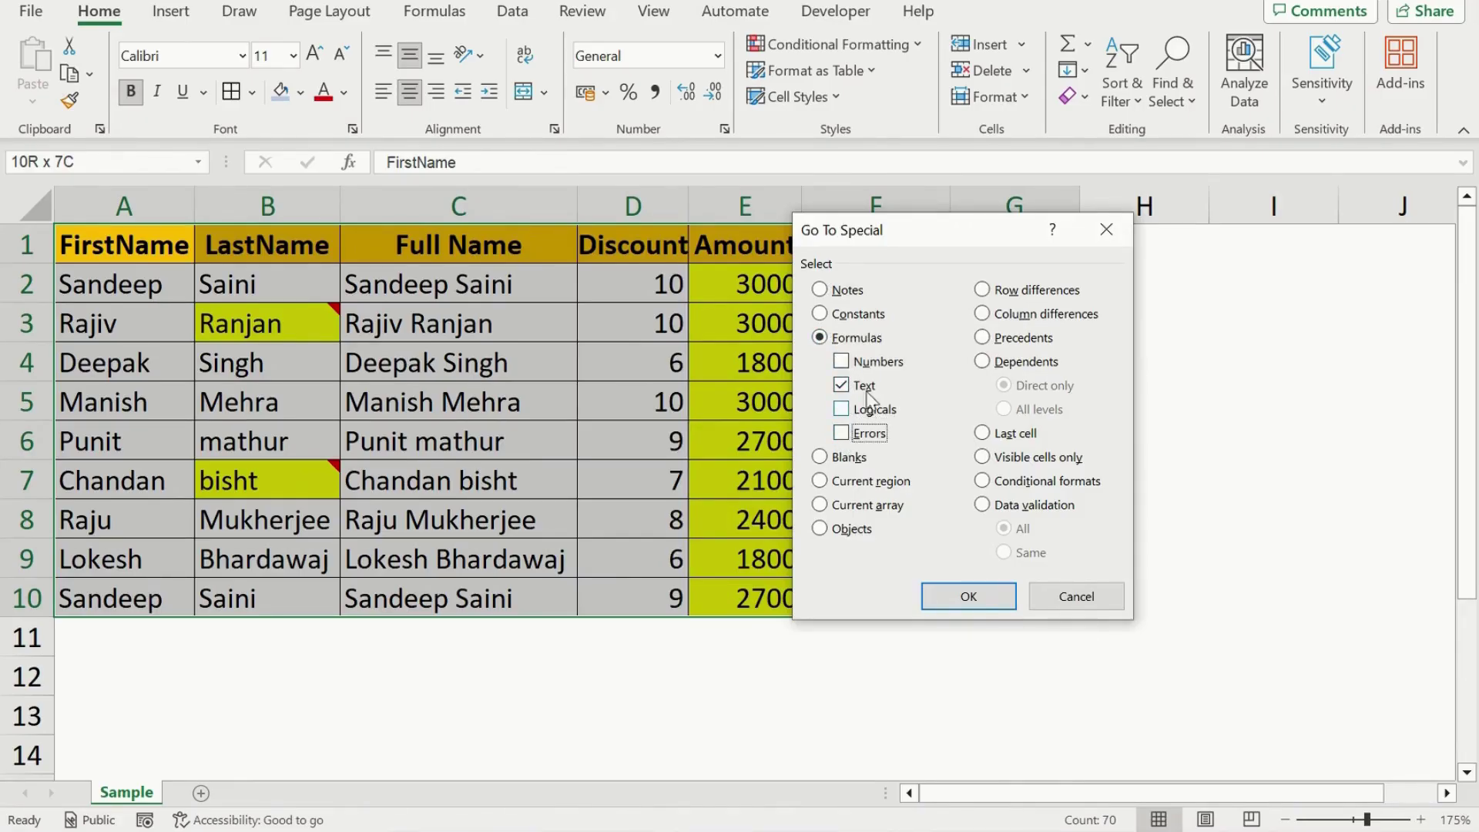
click(980, 597)
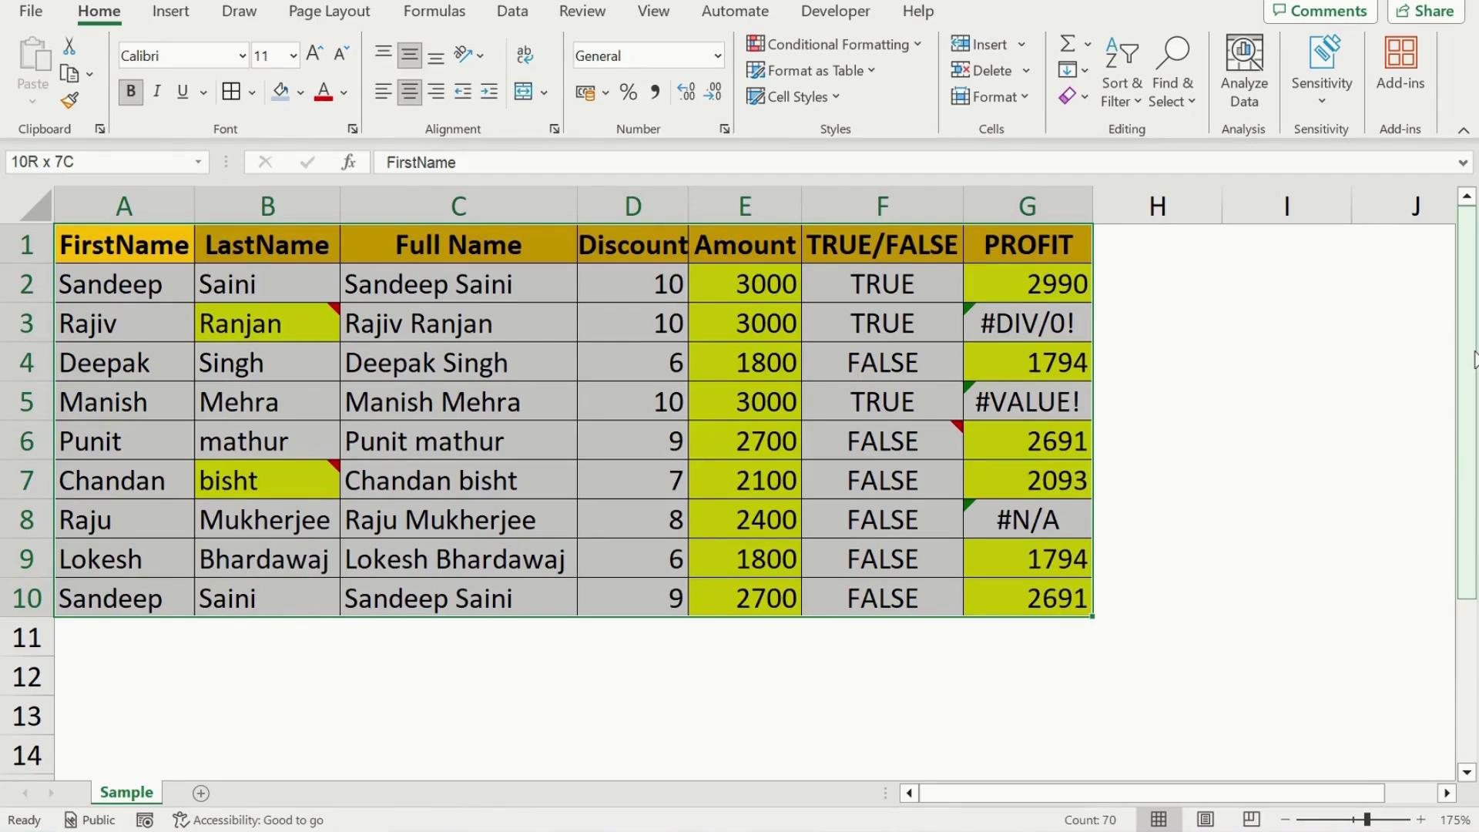
Use Go To Special to select only the formulas returning logical values in the table A1:G10
key(ctrl+g)
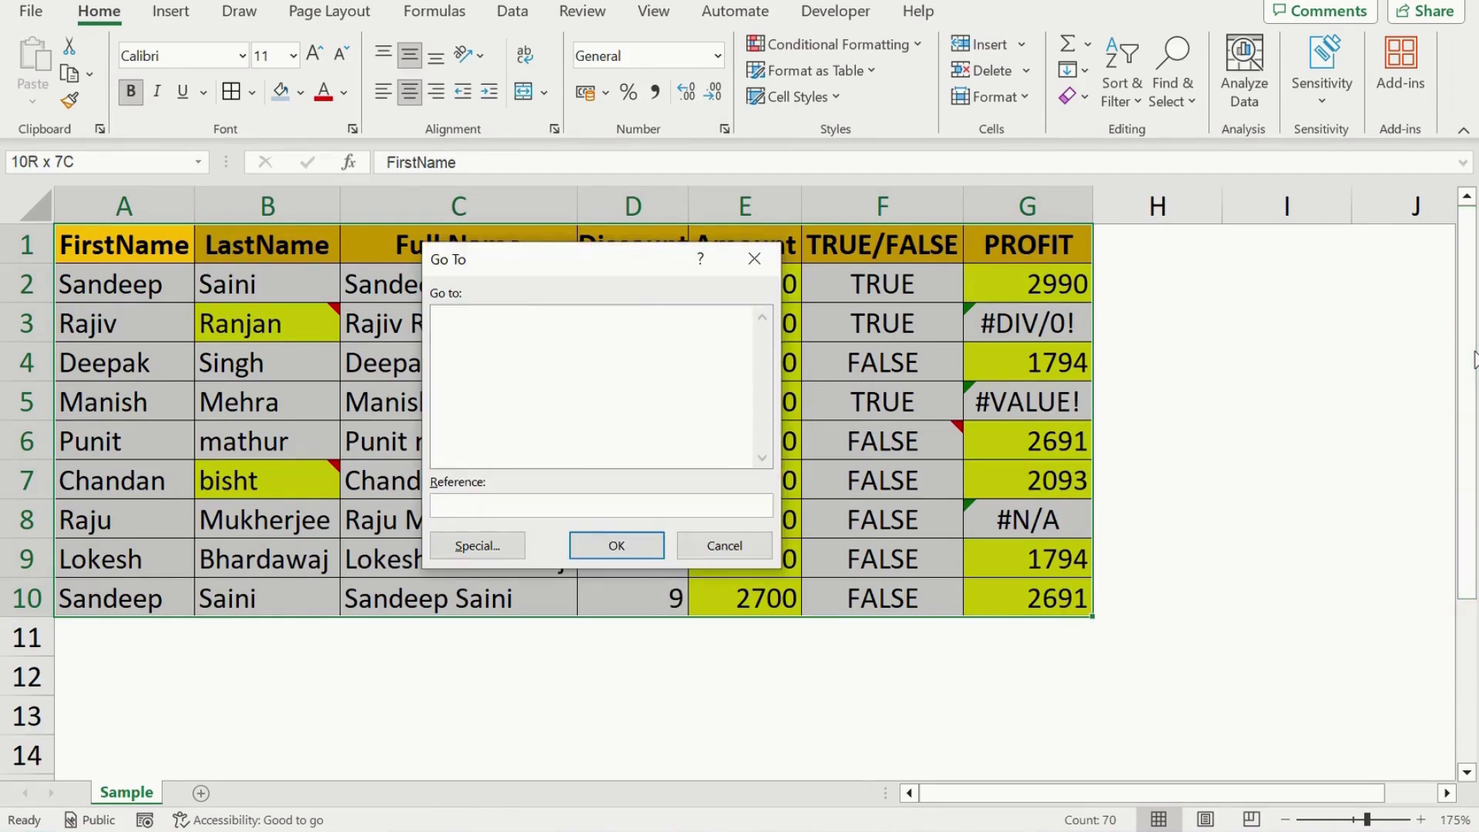
click(454, 540)
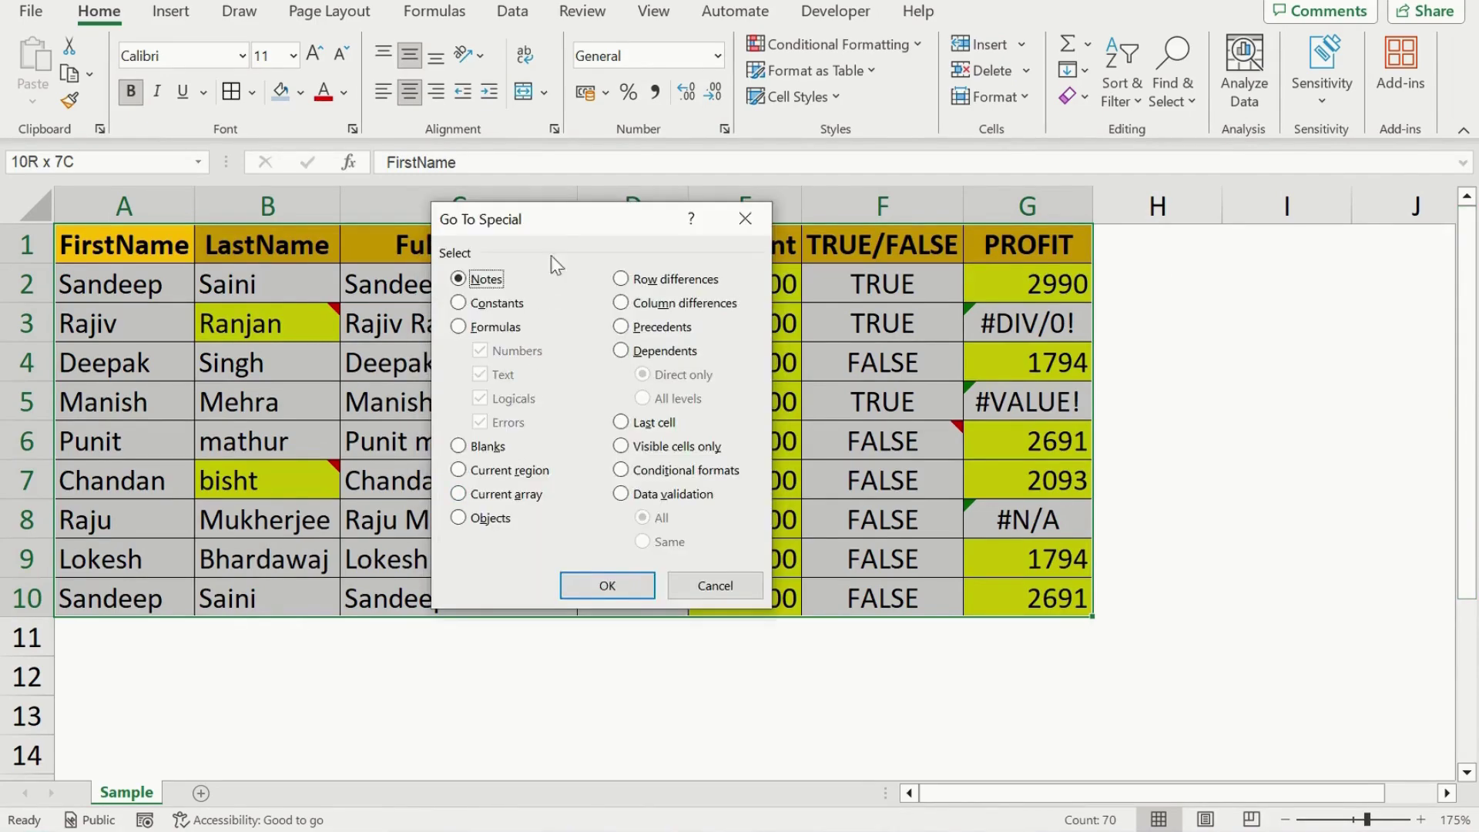
drag(552, 233, 414, 229)
click(321, 323)
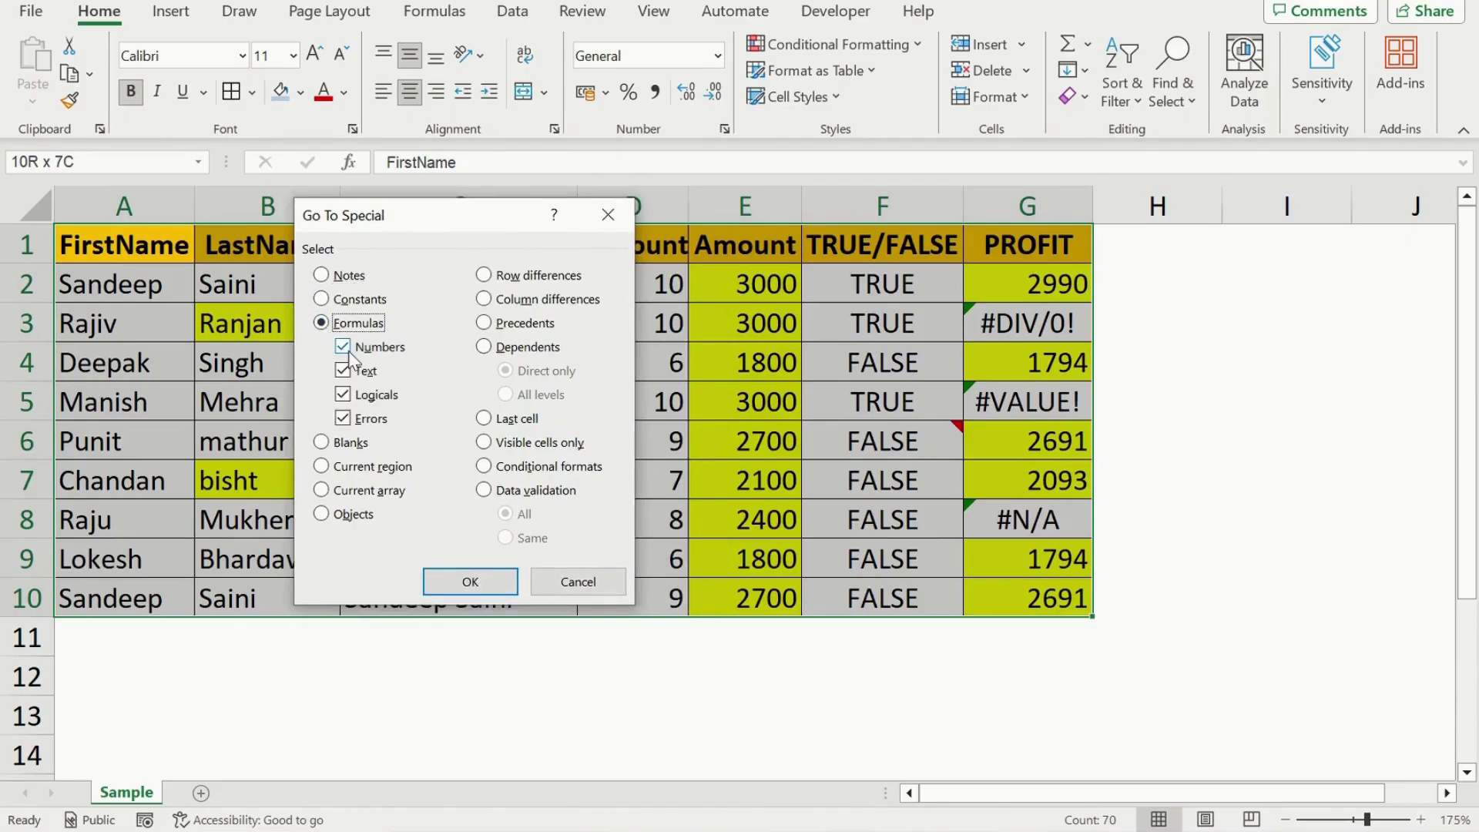
click(343, 347)
click(343, 370)
click(342, 418)
click(470, 580)
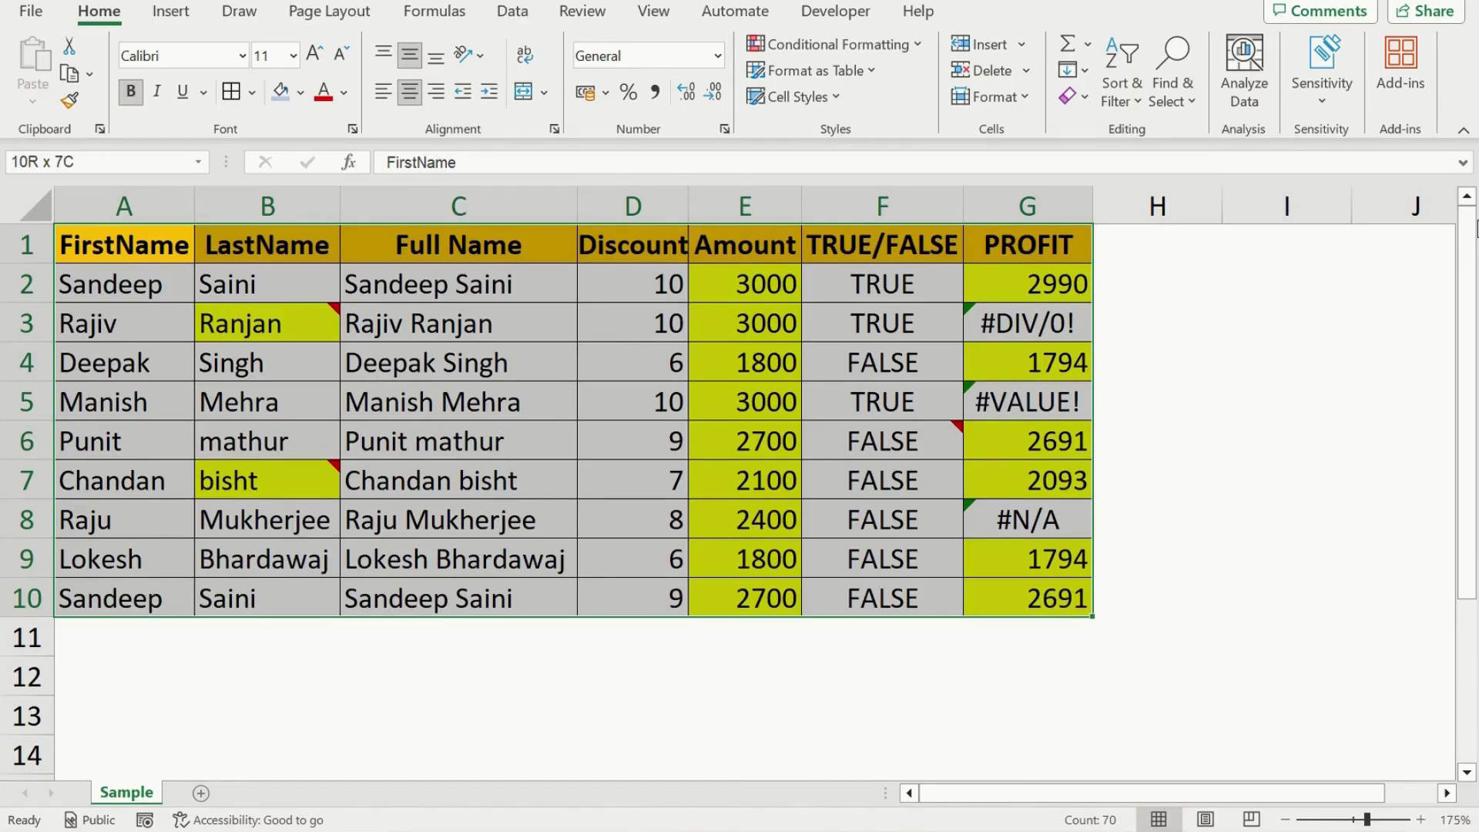
Use Go To Special to select only the formulas returning errors in the table A1:G10
key(F5)
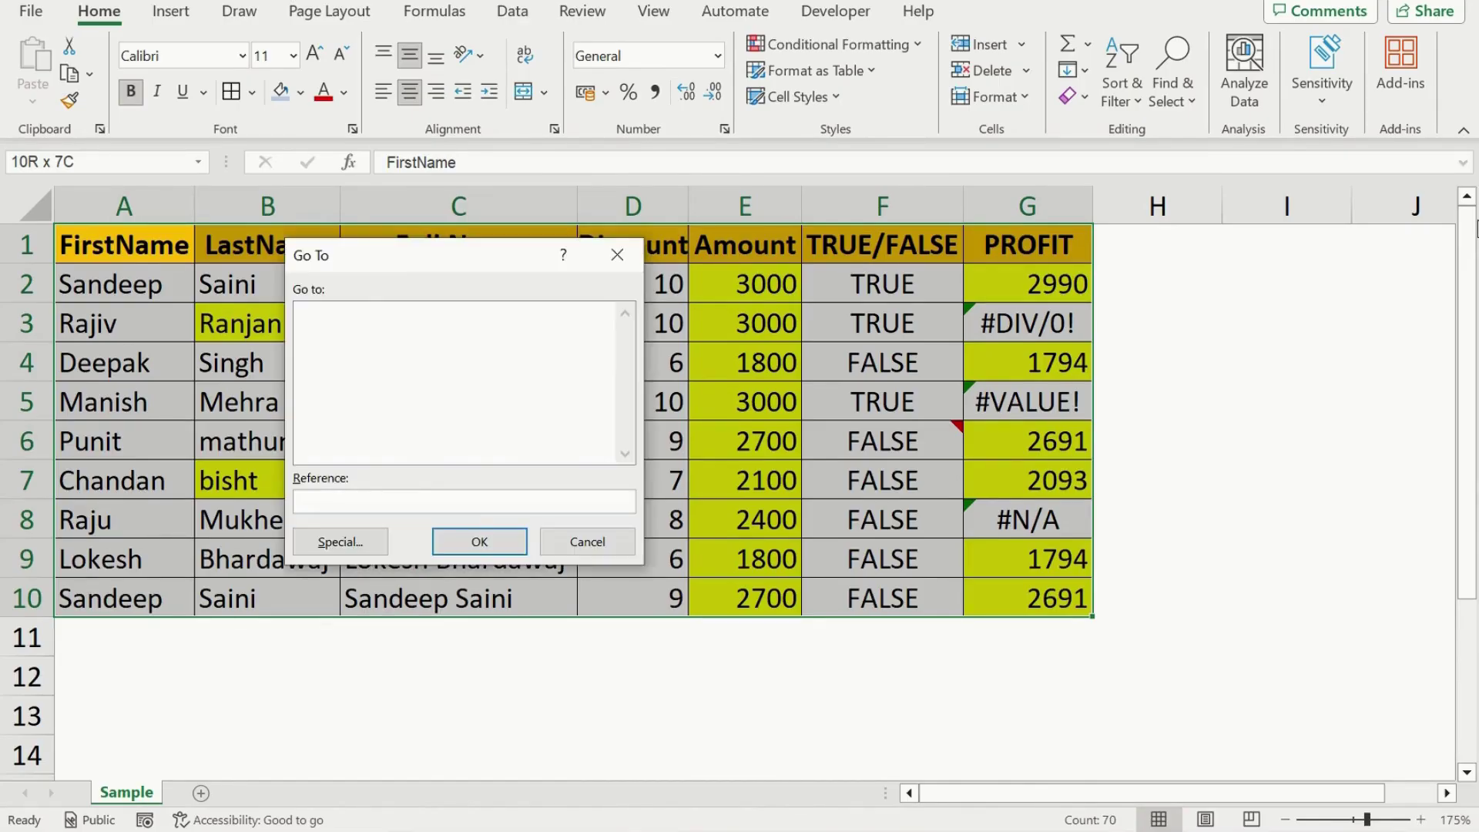
click(336, 542)
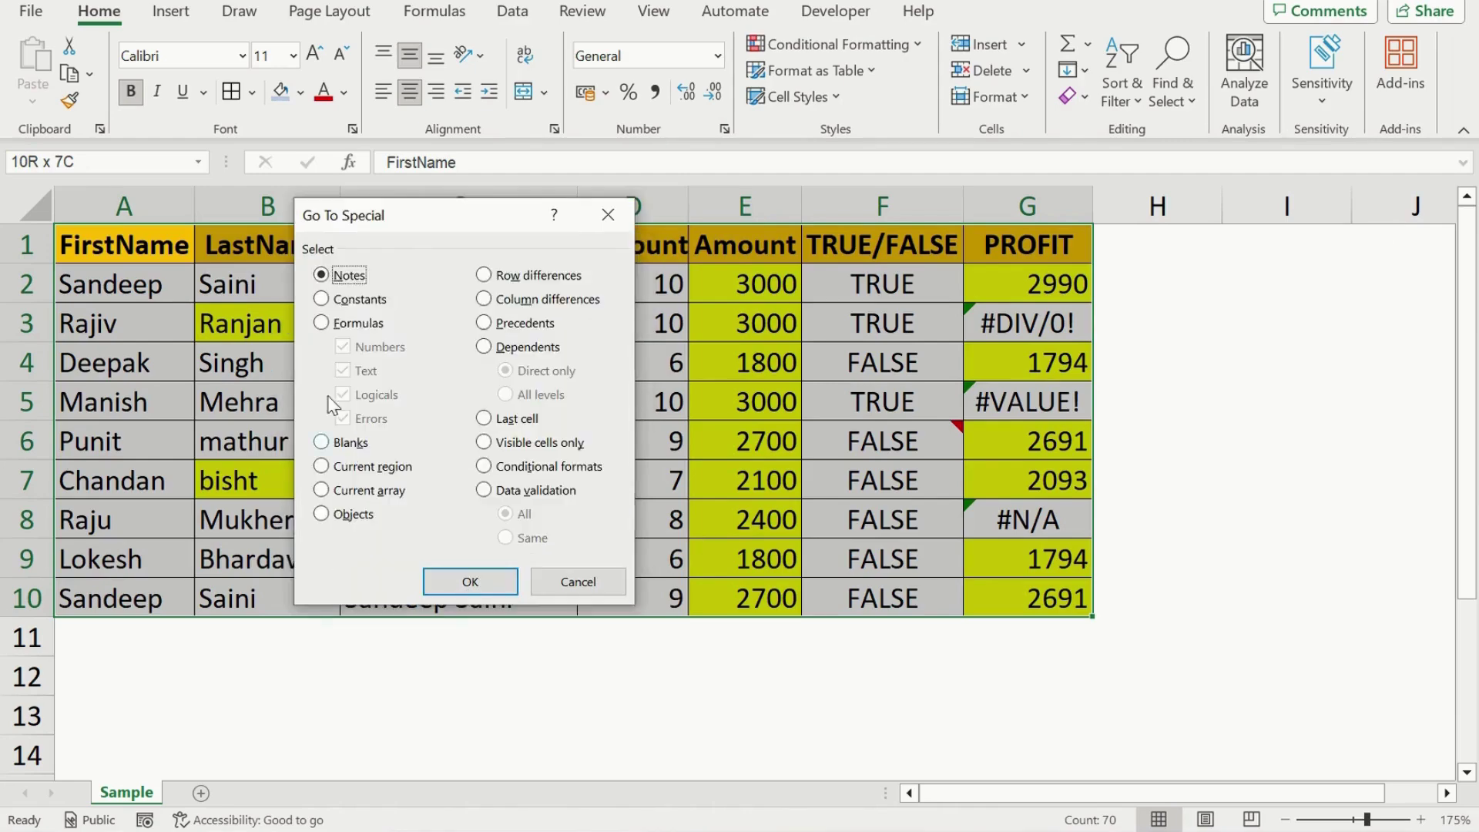
click(322, 323)
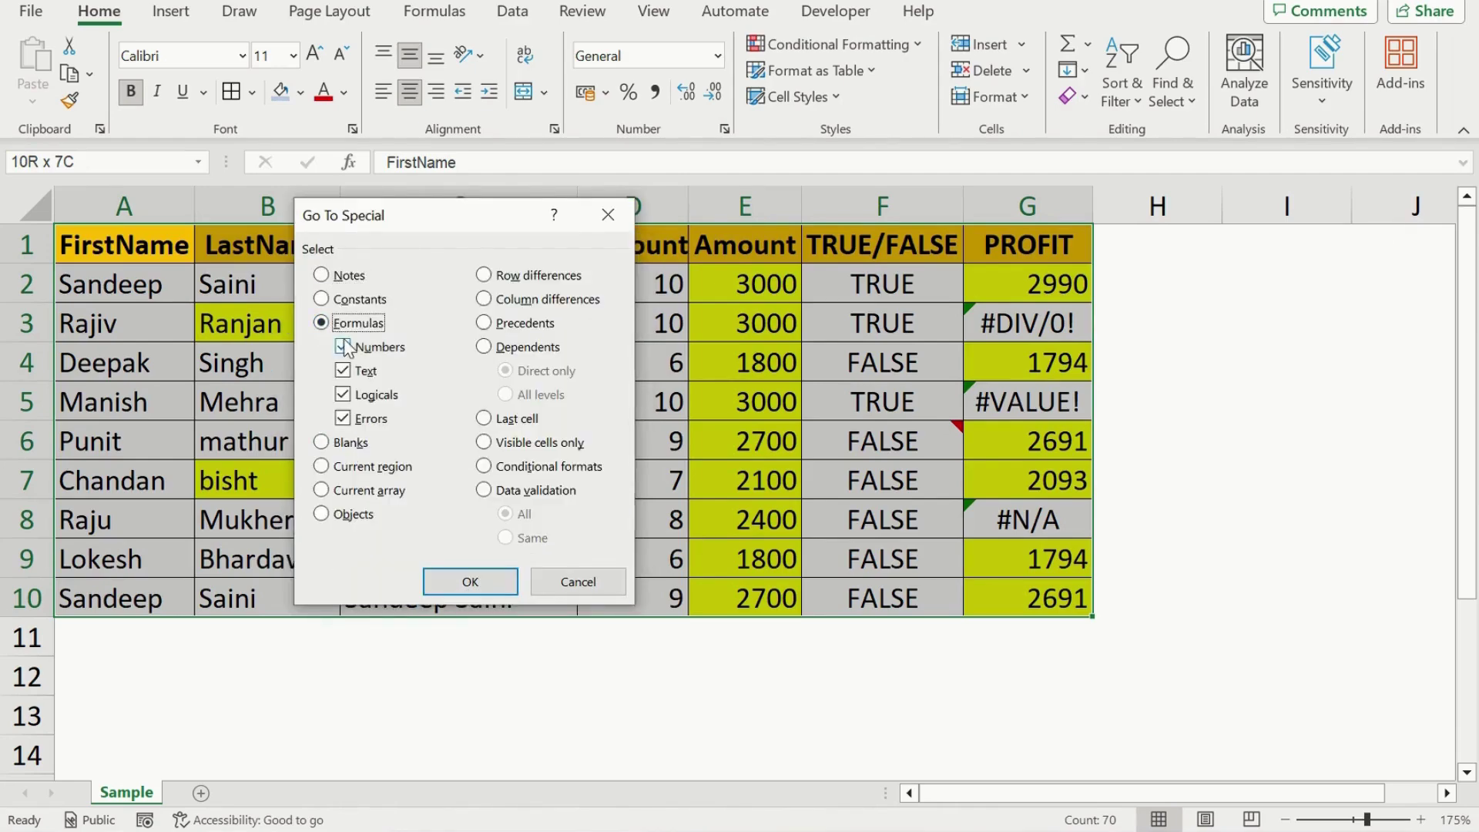
click(343, 347)
click(342, 370)
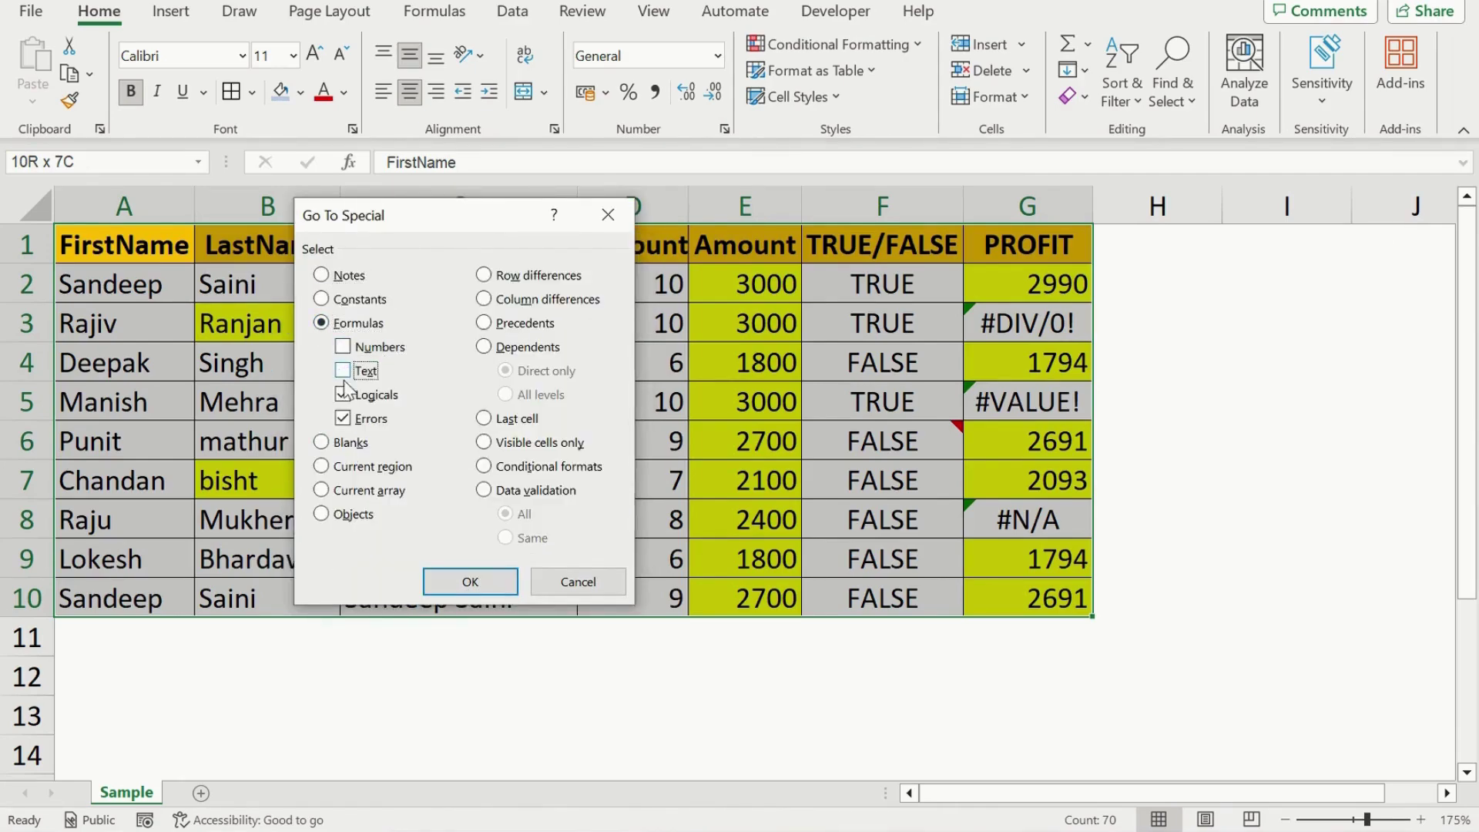
click(342, 395)
click(489, 578)
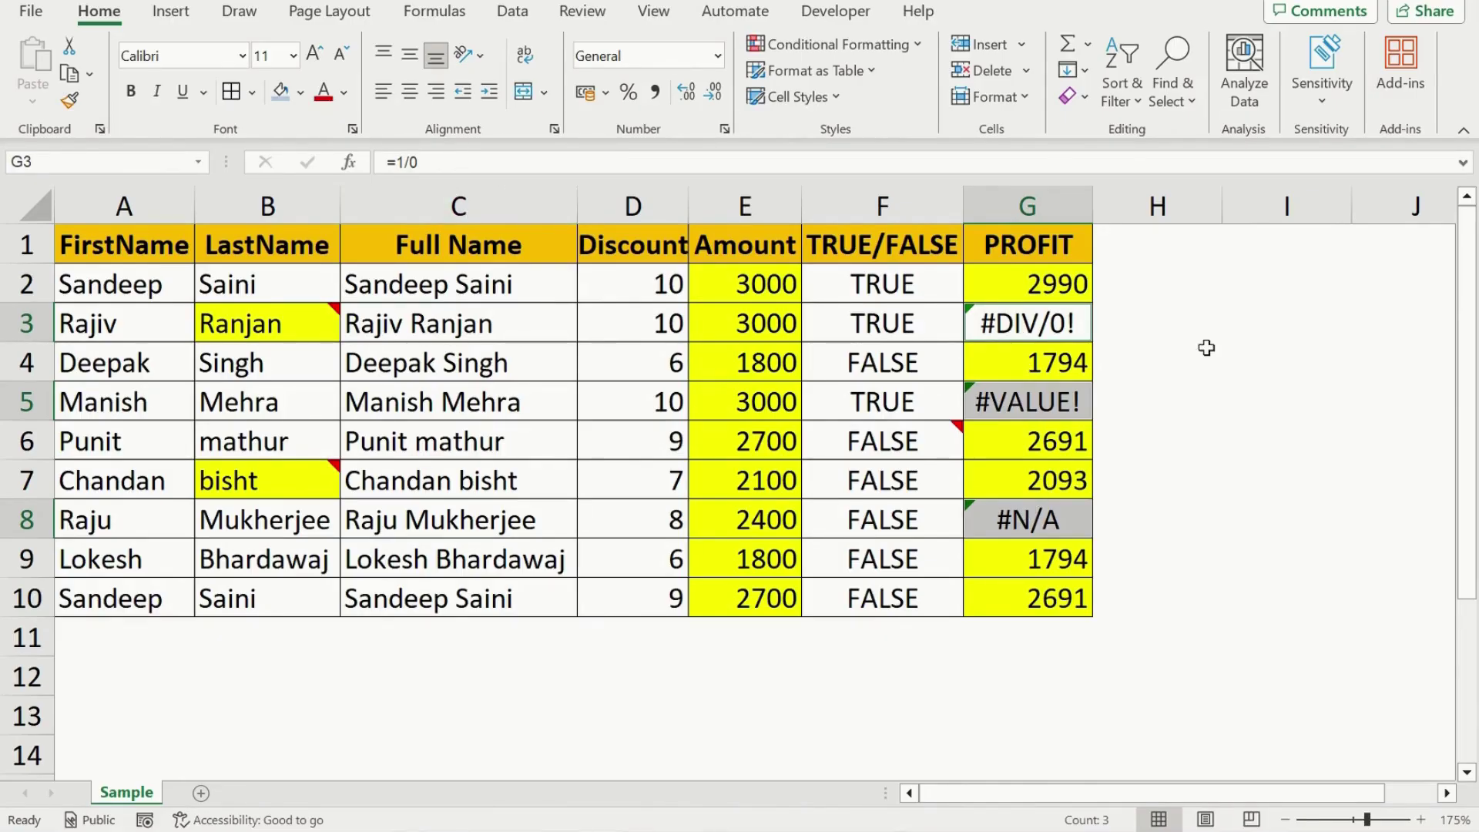
Replace the PROFIT formulas in G2:G10 with their values using Paste Special
key(Up)
key(ctrl+shift+Down)
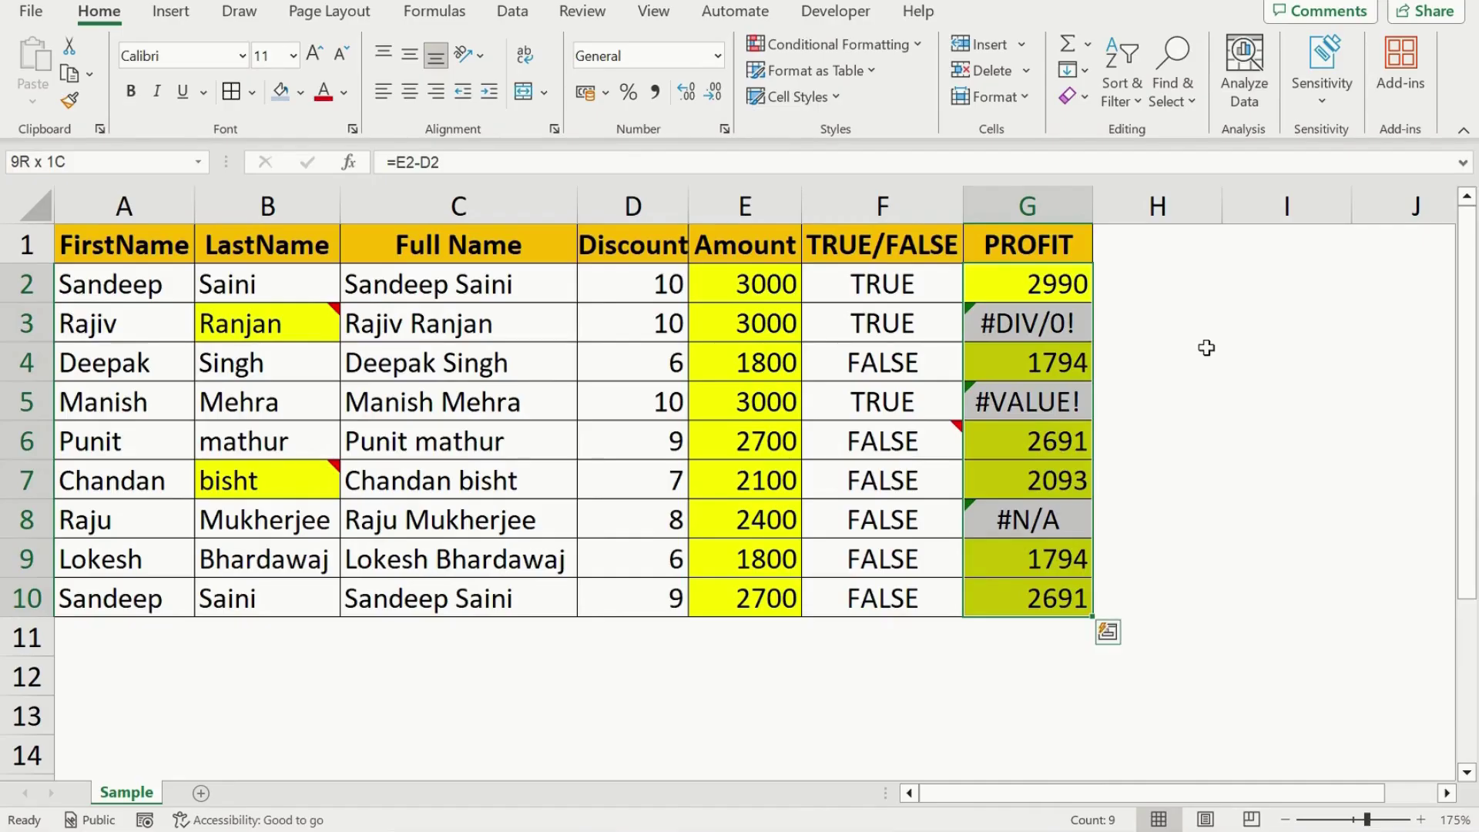
key(ctrl+c)
key(ctrl+alt+v)
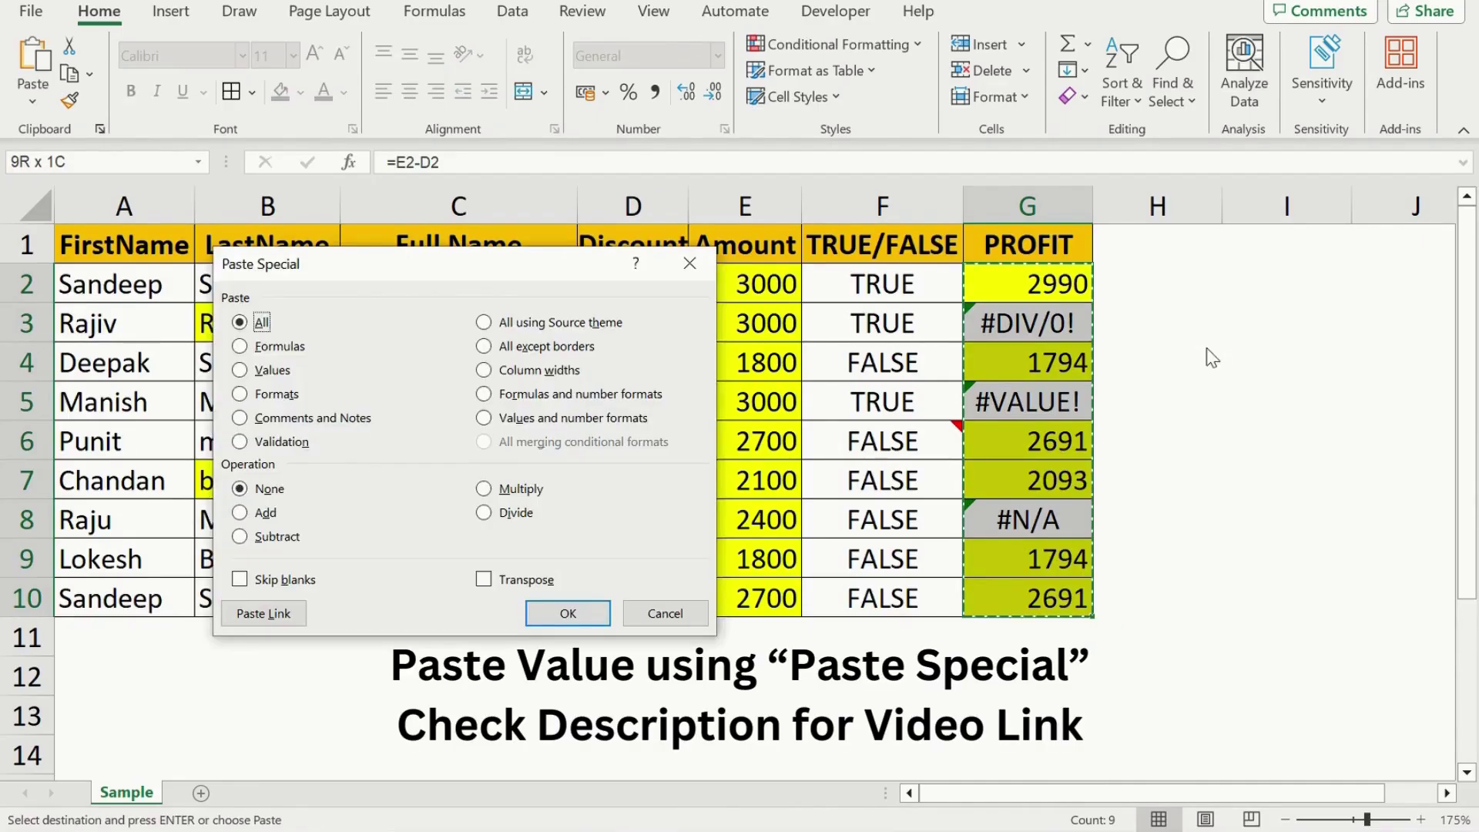
key(Down)
key(Down)
key(Return)
Use Go To Special to select only the error constants in the table A1:G10, excluding numbers, text and logicals
key(Up)
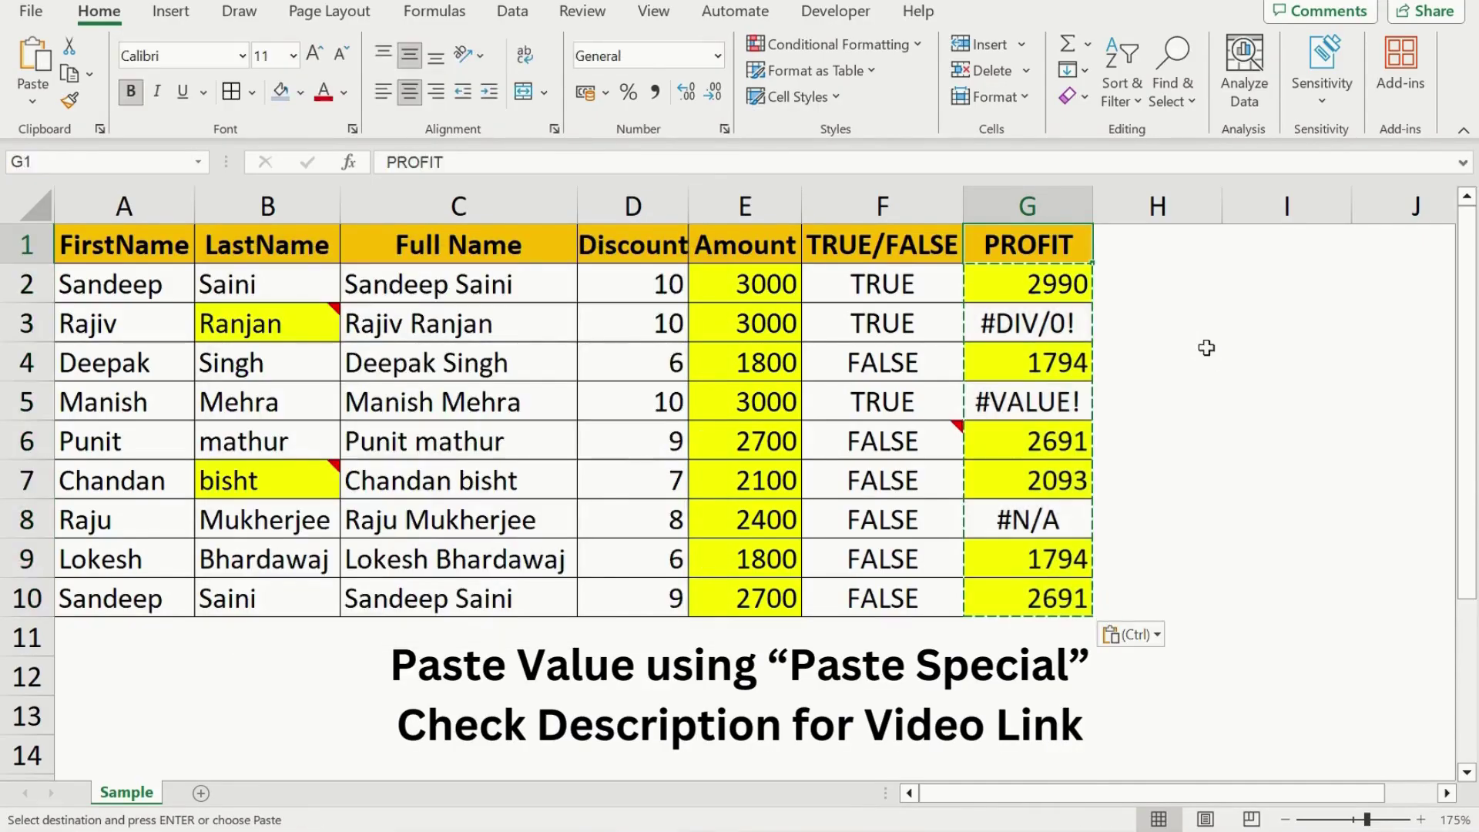
key(ctrl+Left)
key(ctrl+shift+Right)
key(ctrl+shift+Down)
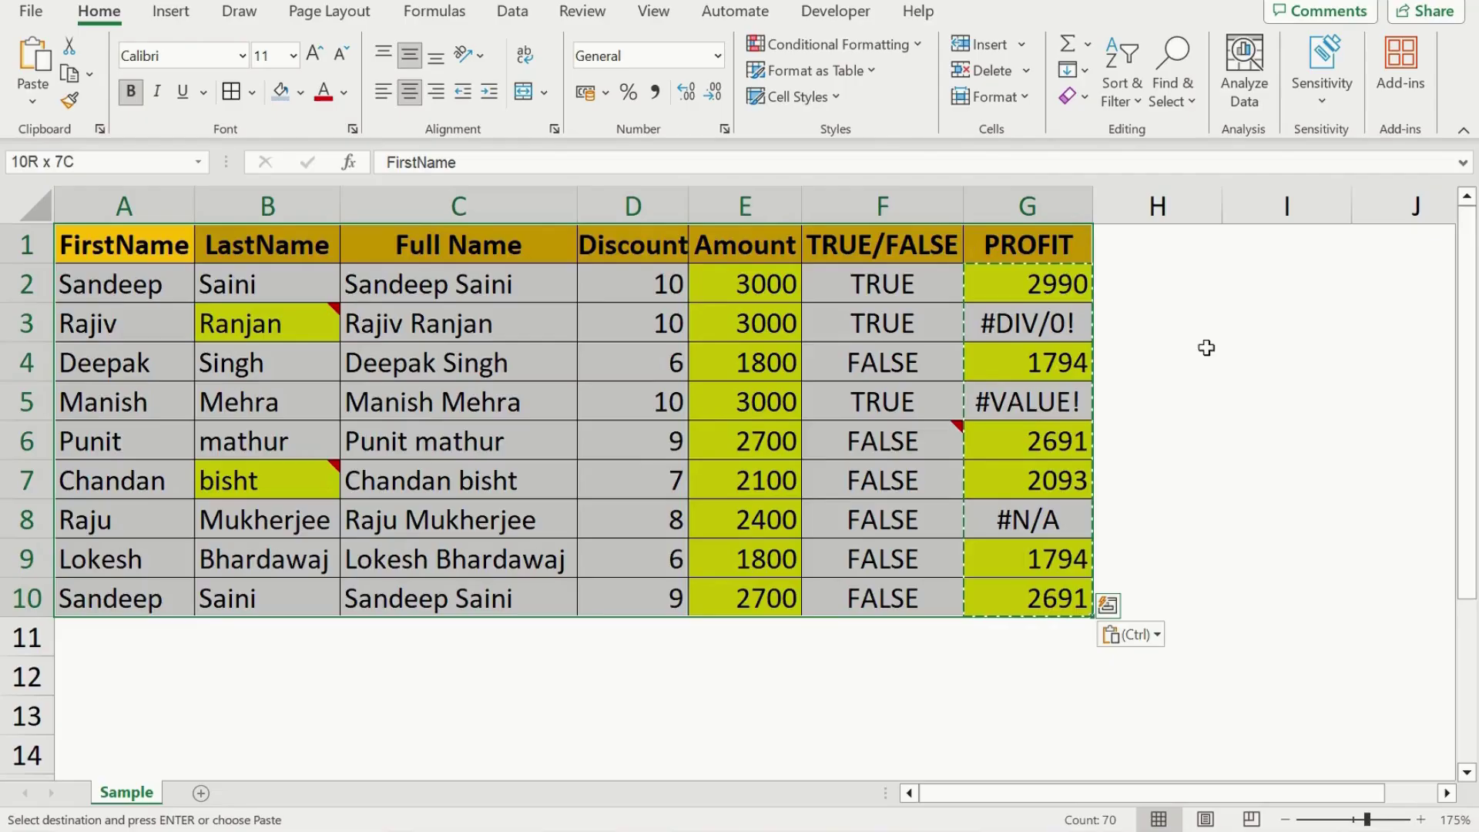
key(ctrl+g)
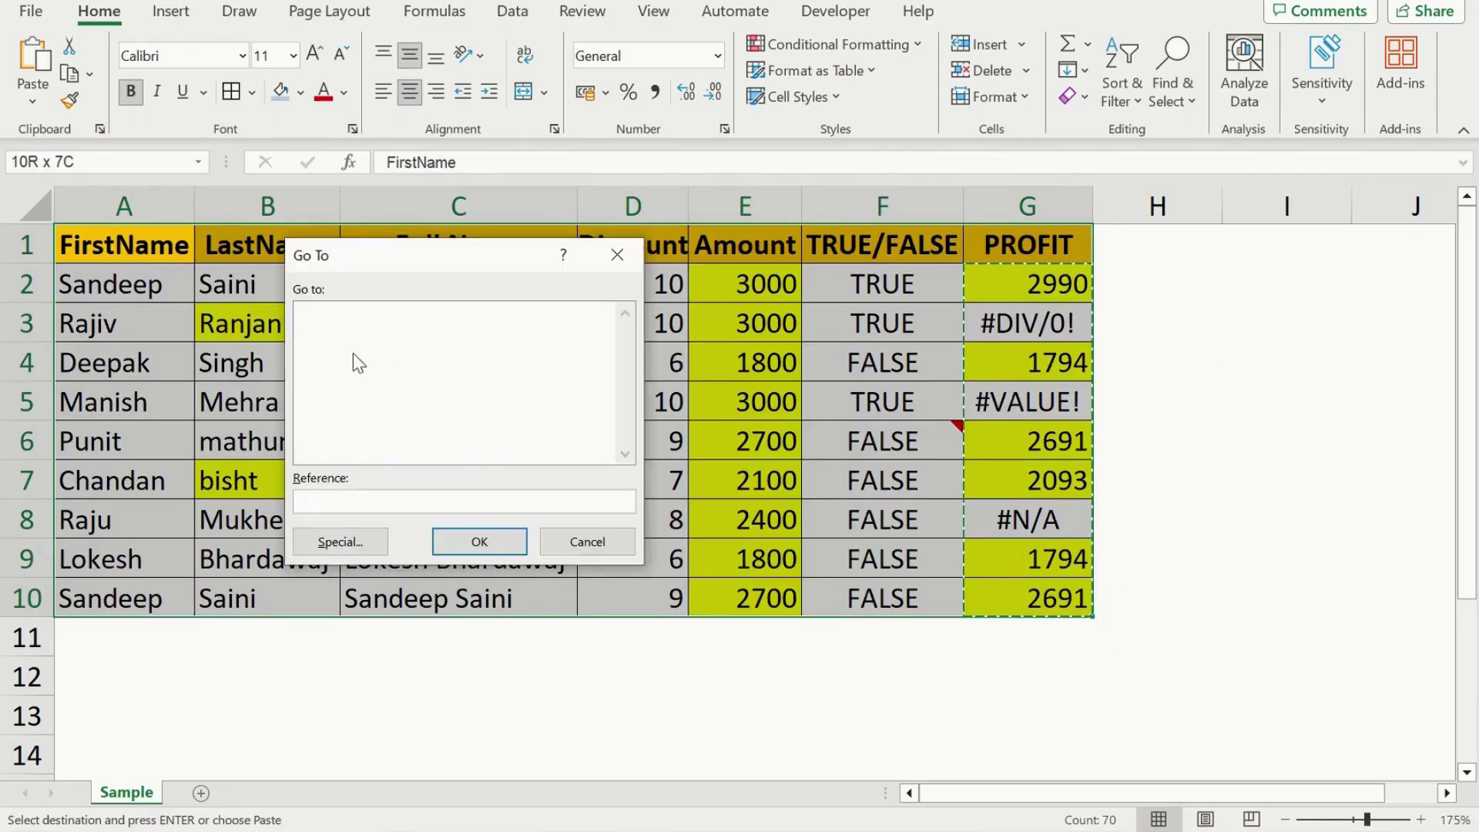
click(340, 542)
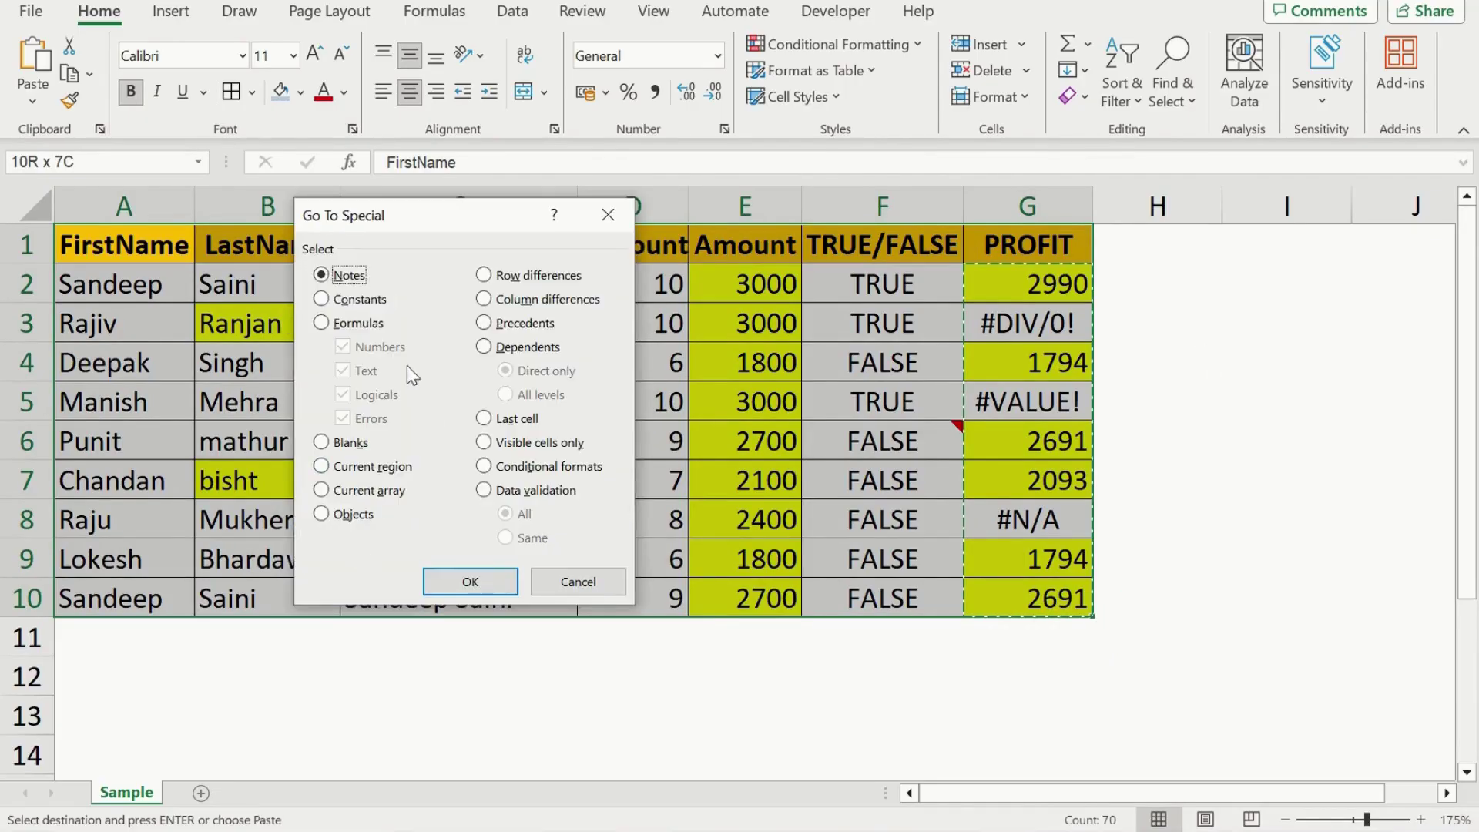
click(321, 299)
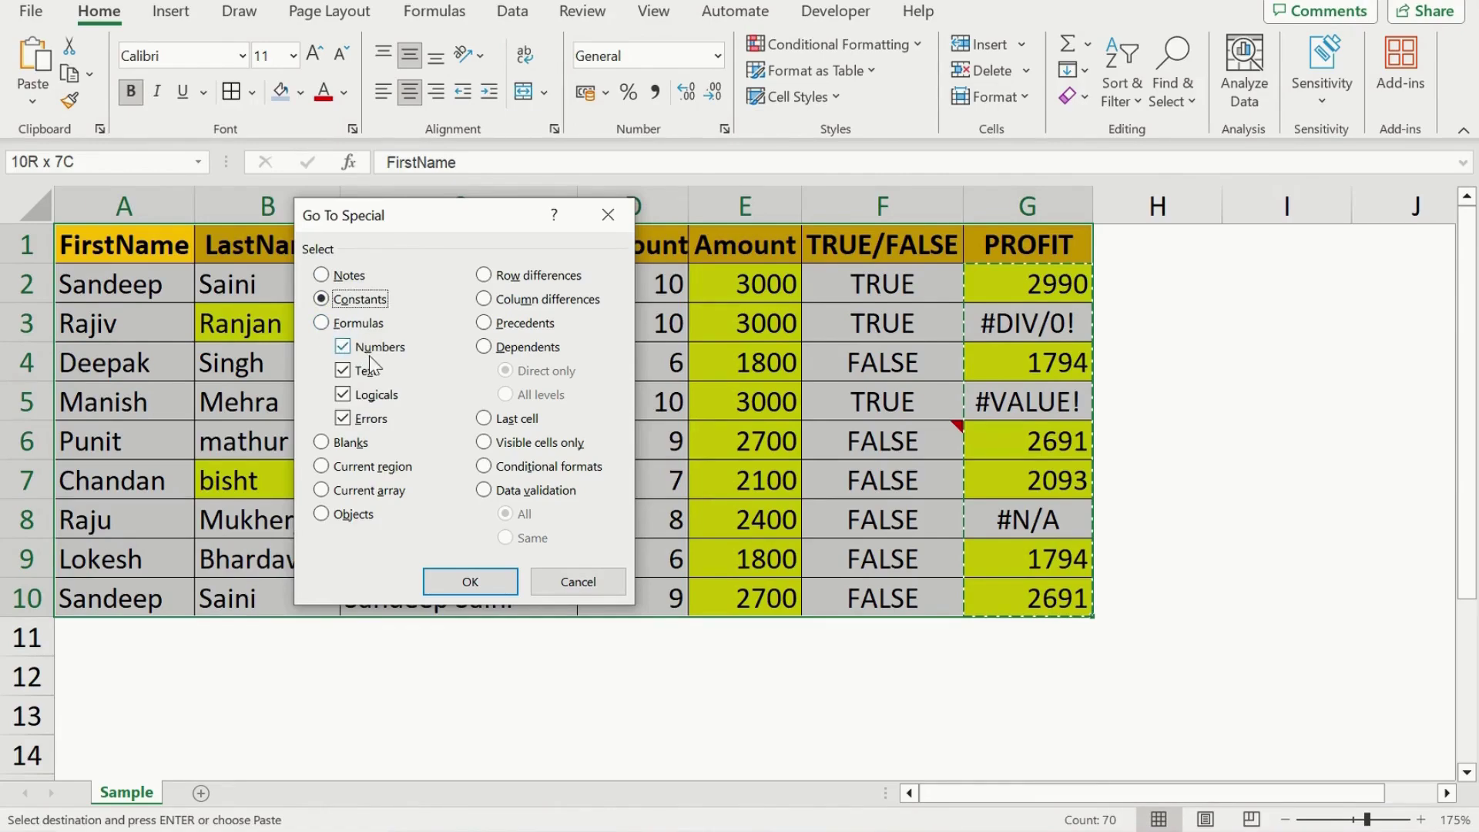
click(344, 349)
click(343, 371)
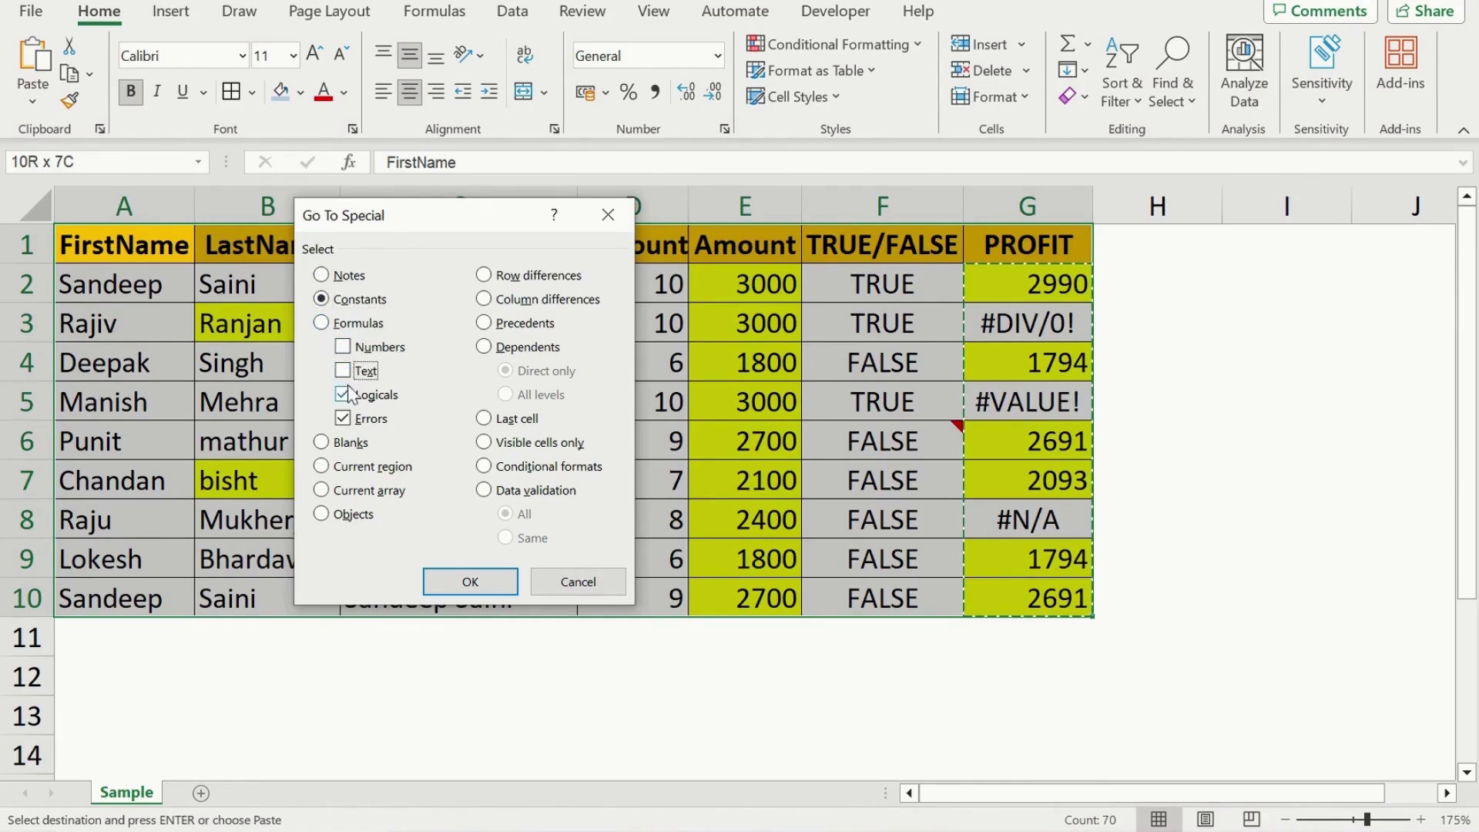
click(344, 396)
click(469, 581)
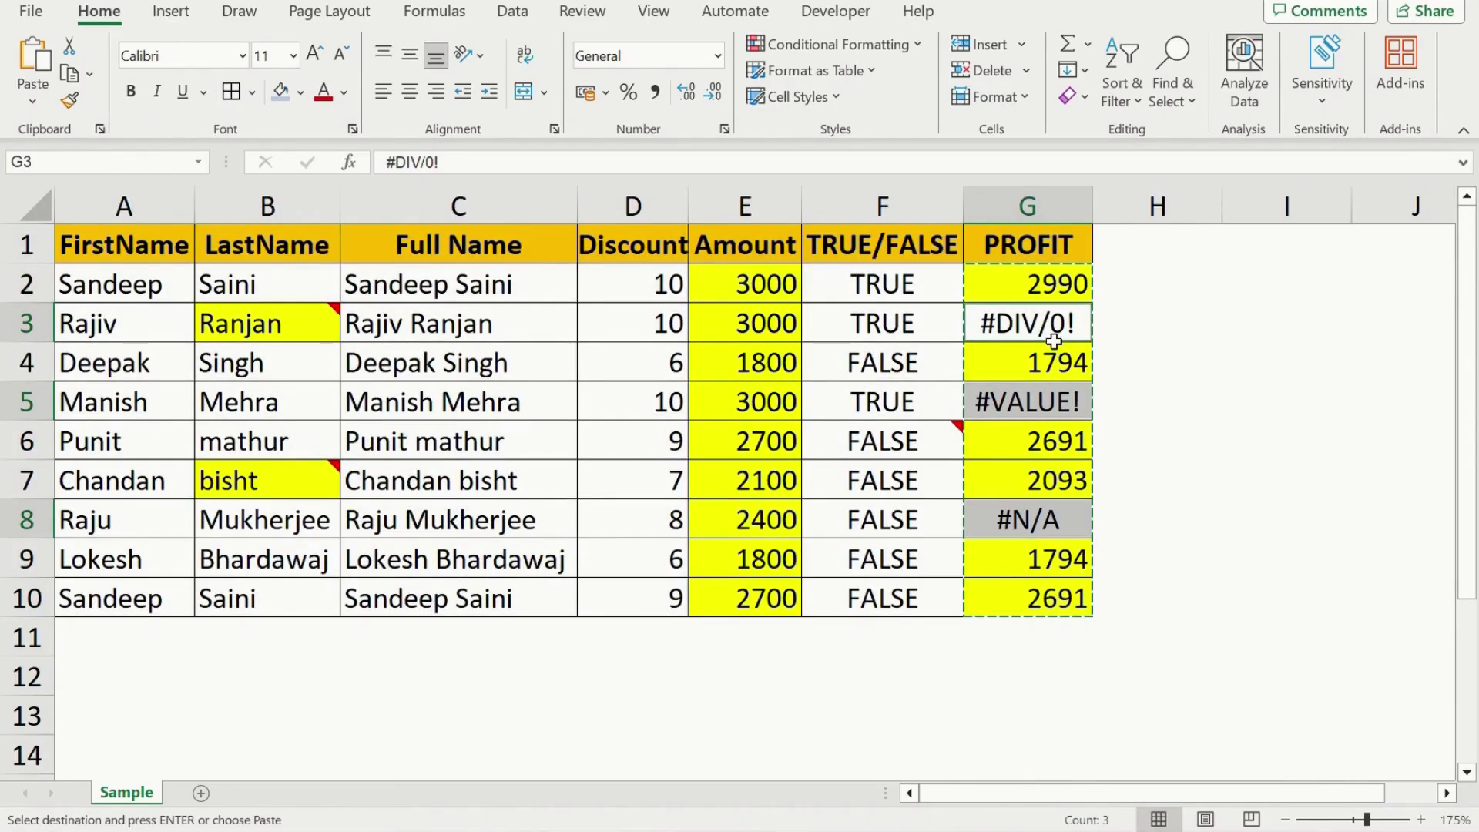
drag(462, 162, 387, 169)
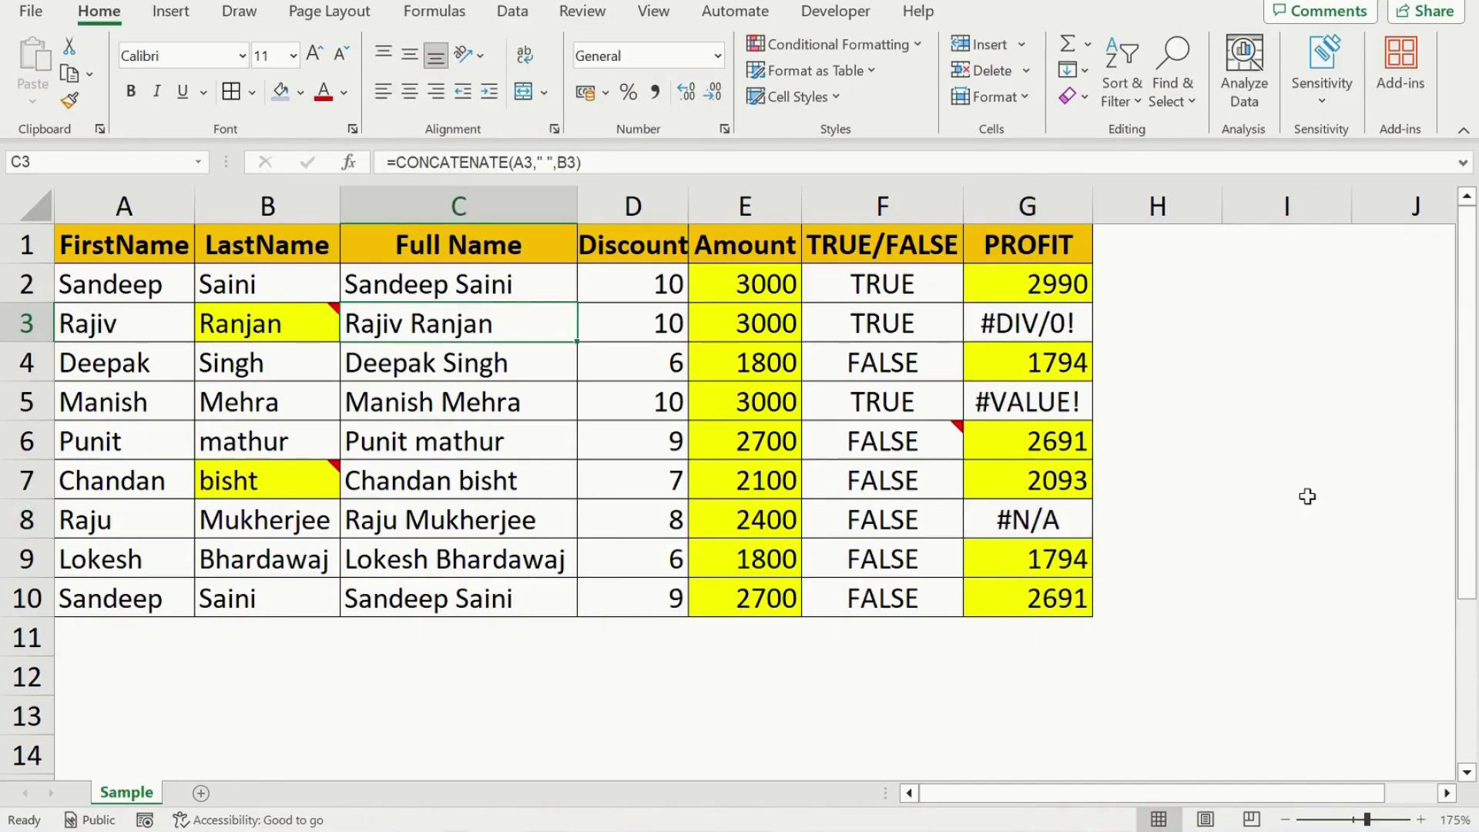
Clear the contents of cells C4, B7 and D5 to create blanks in the table
key(Down)
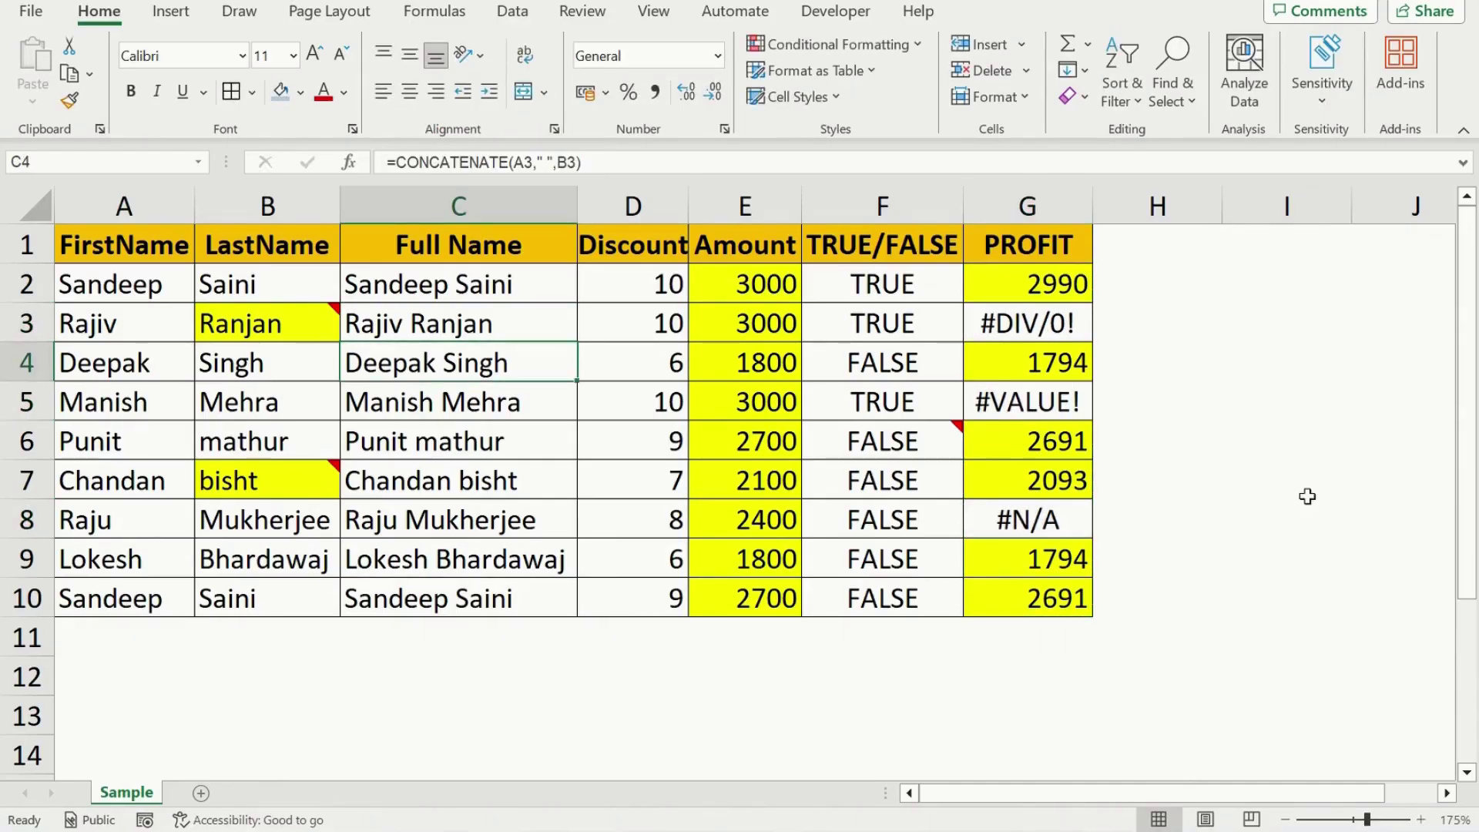
key(Delete)
key(Down)
key(Down)
key(Down)
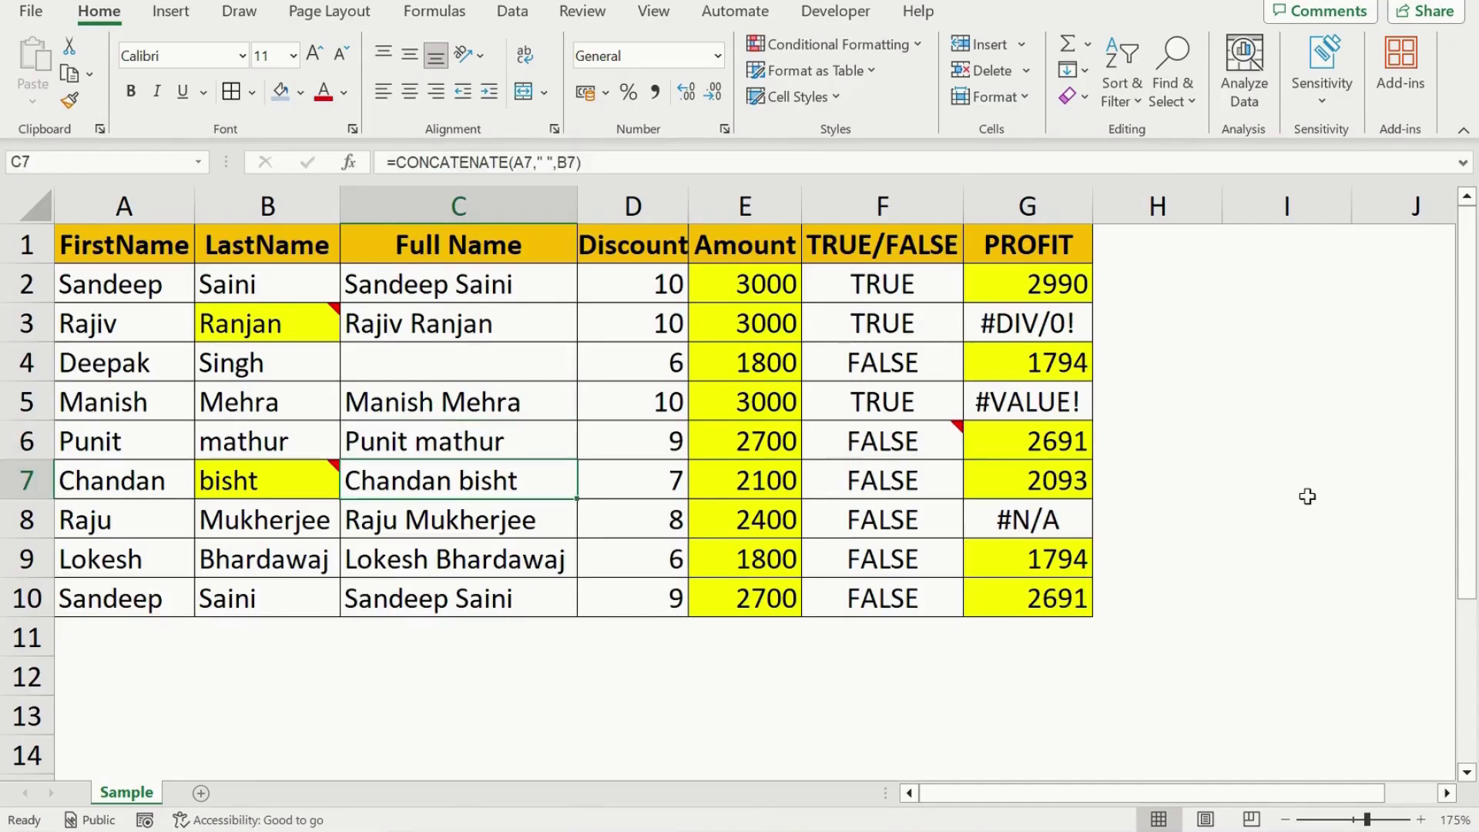
key(Left)
key(Delete)
key(Right)
key(Right)
key(Up)
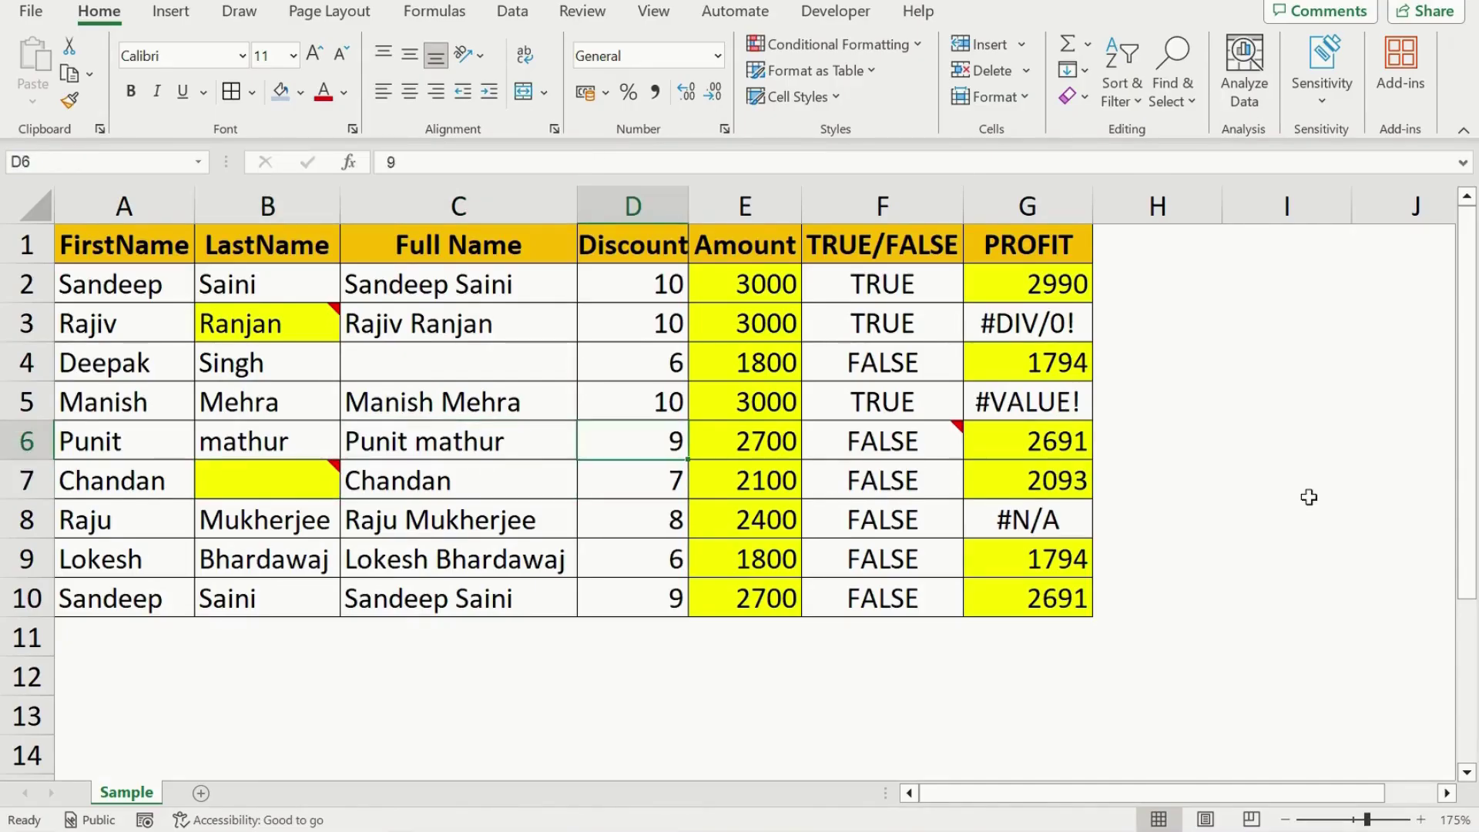
key(Up)
key(Delete)
key(Left)
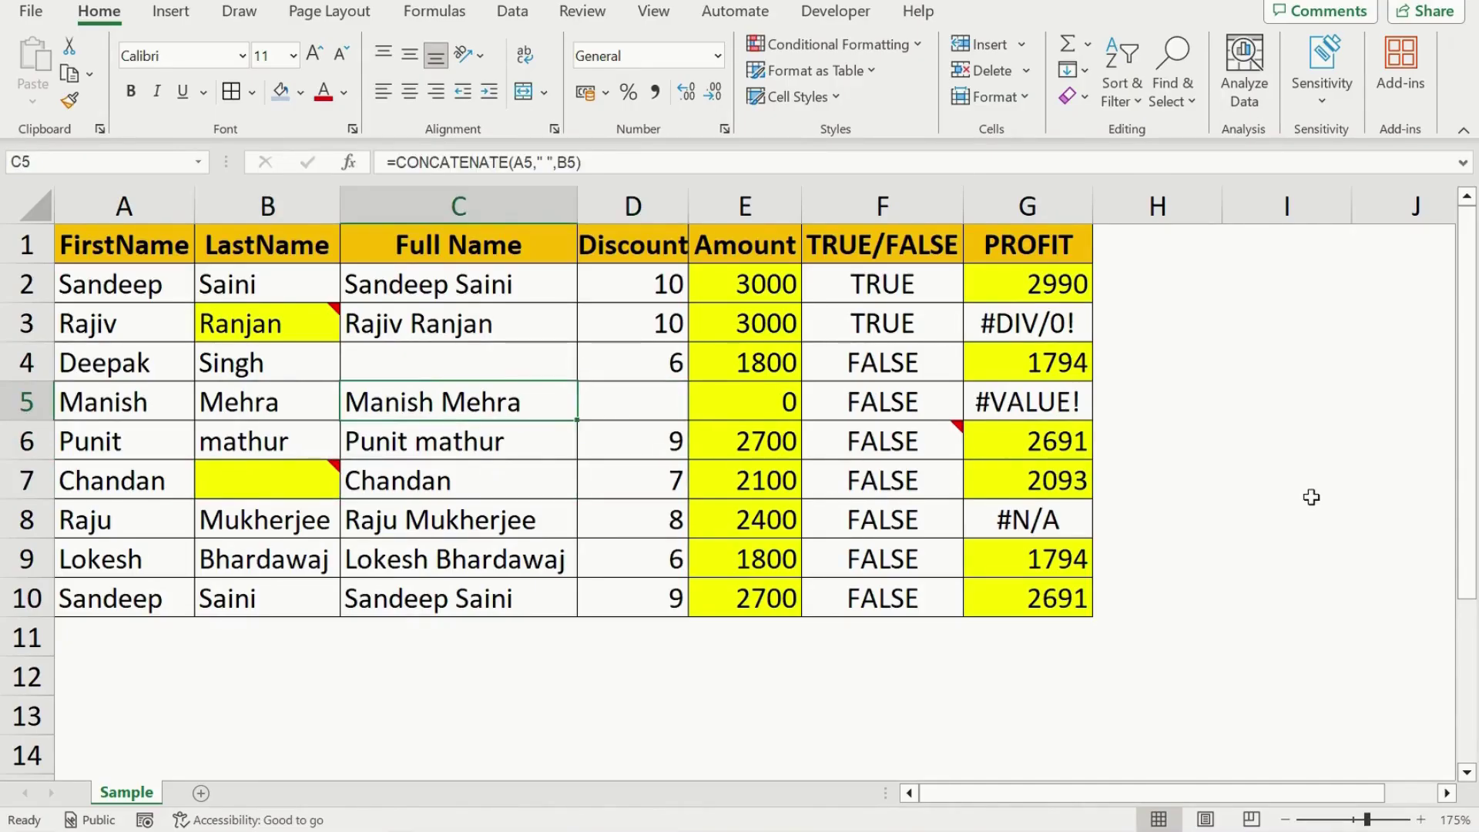
Select only the blank cells in the table A1:G10 with Go To Special and fill them light blue
key(ctrl+Up)
key(ctrl+Up)
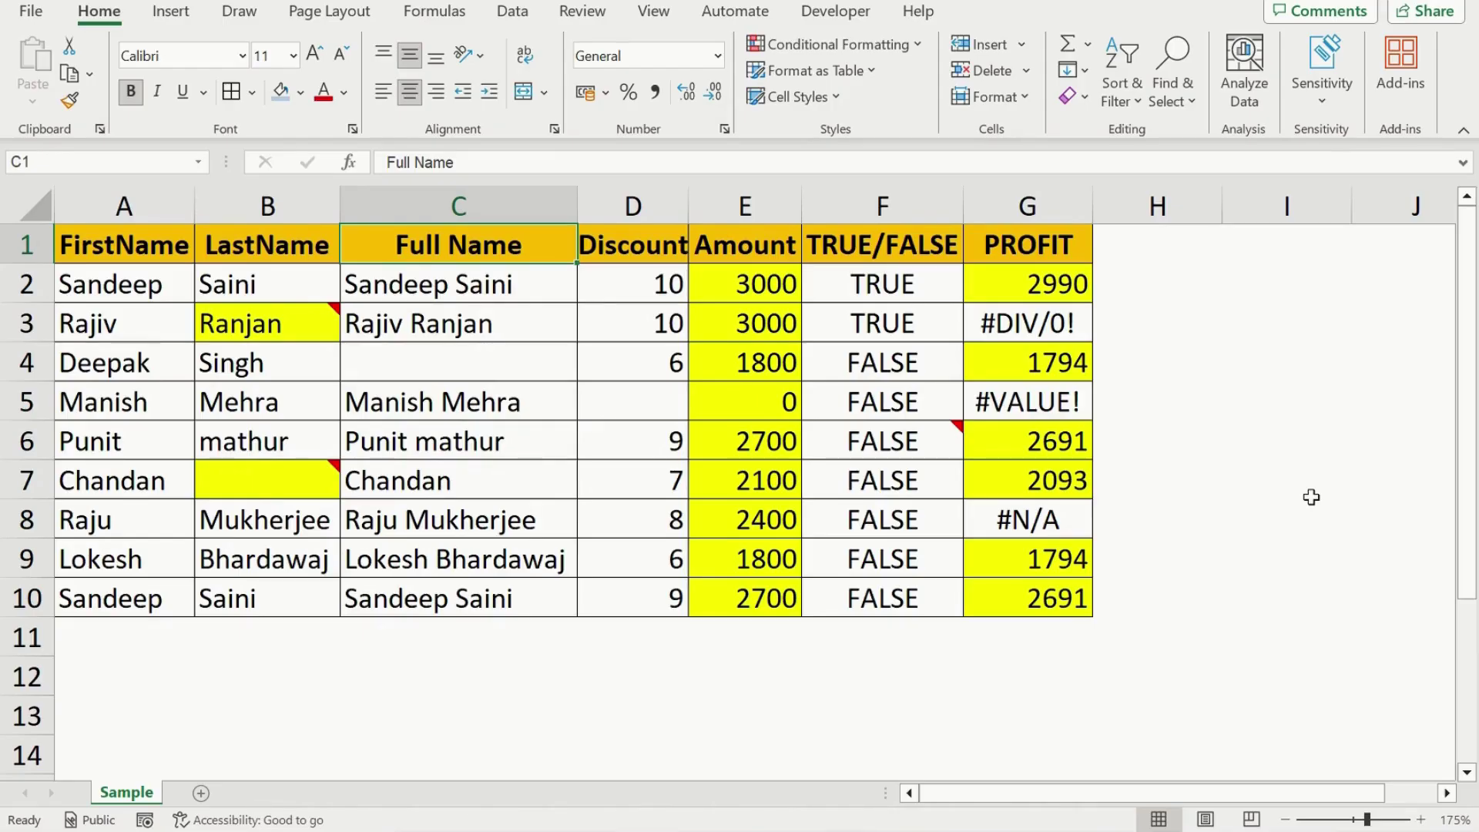
key(ctrl+Left)
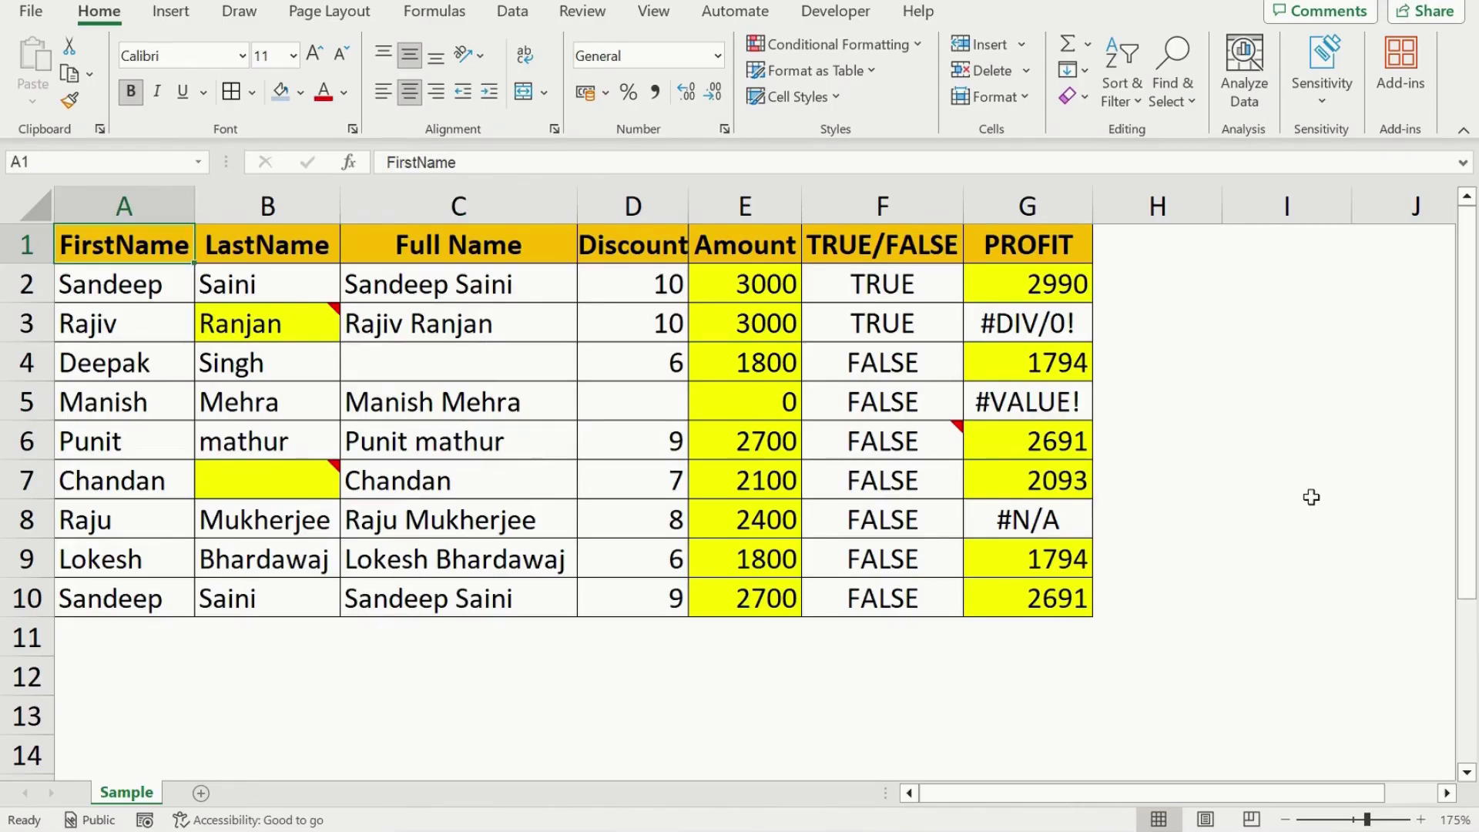
key(ctrl+shift+Right)
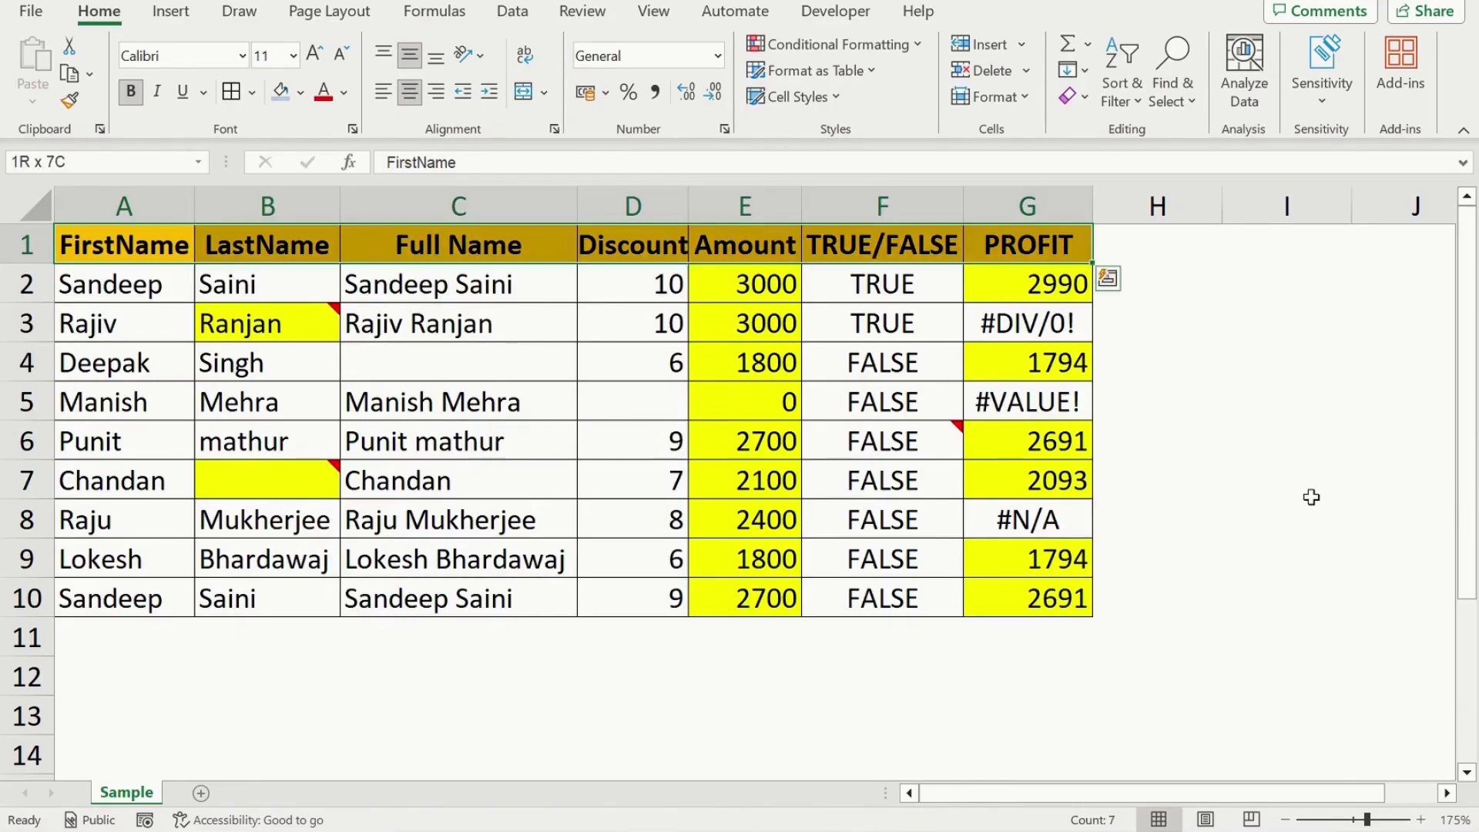
key(ctrl+shift+Down)
key(ctrl+g)
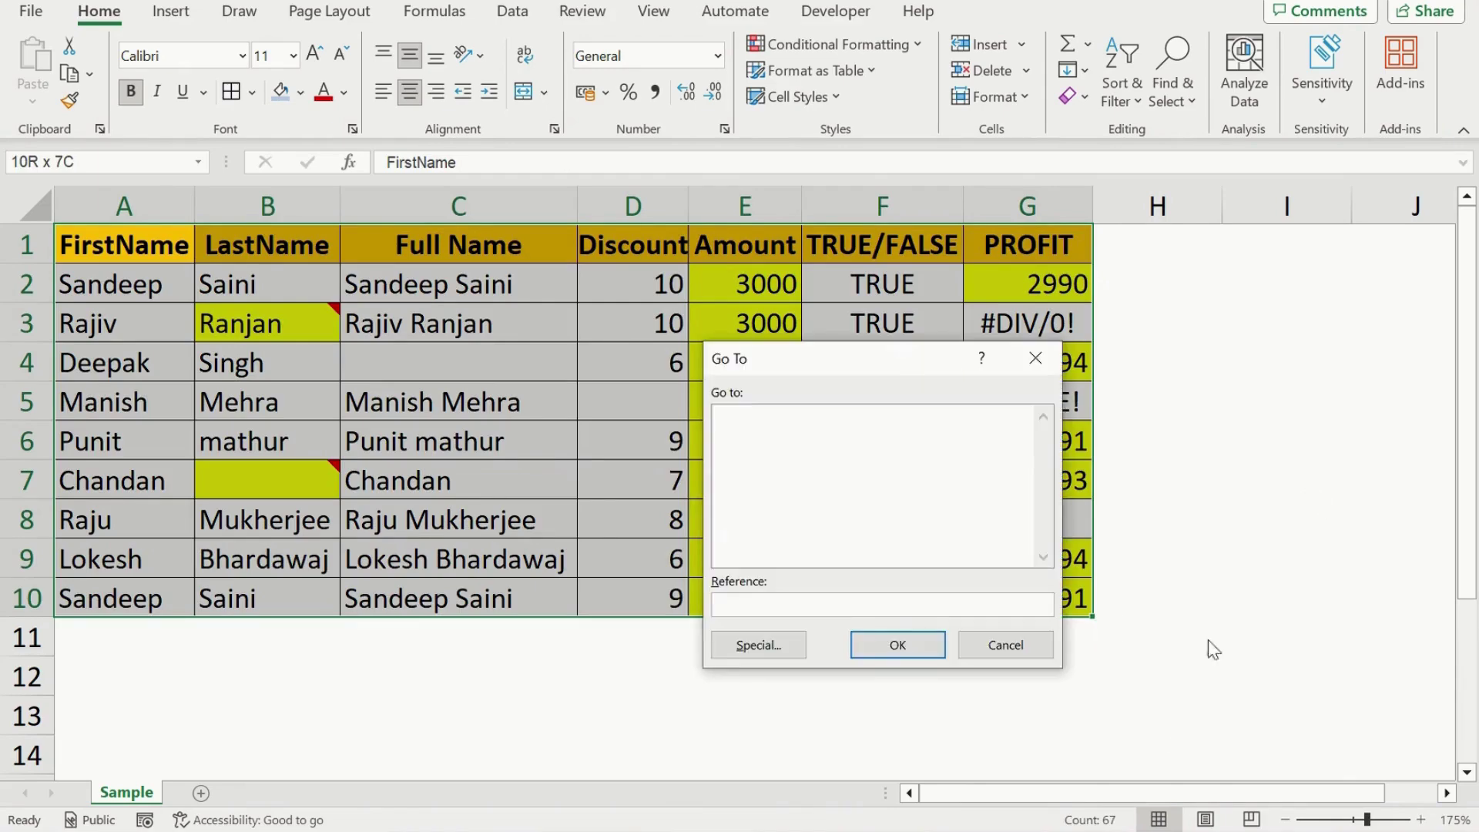
click(738, 637)
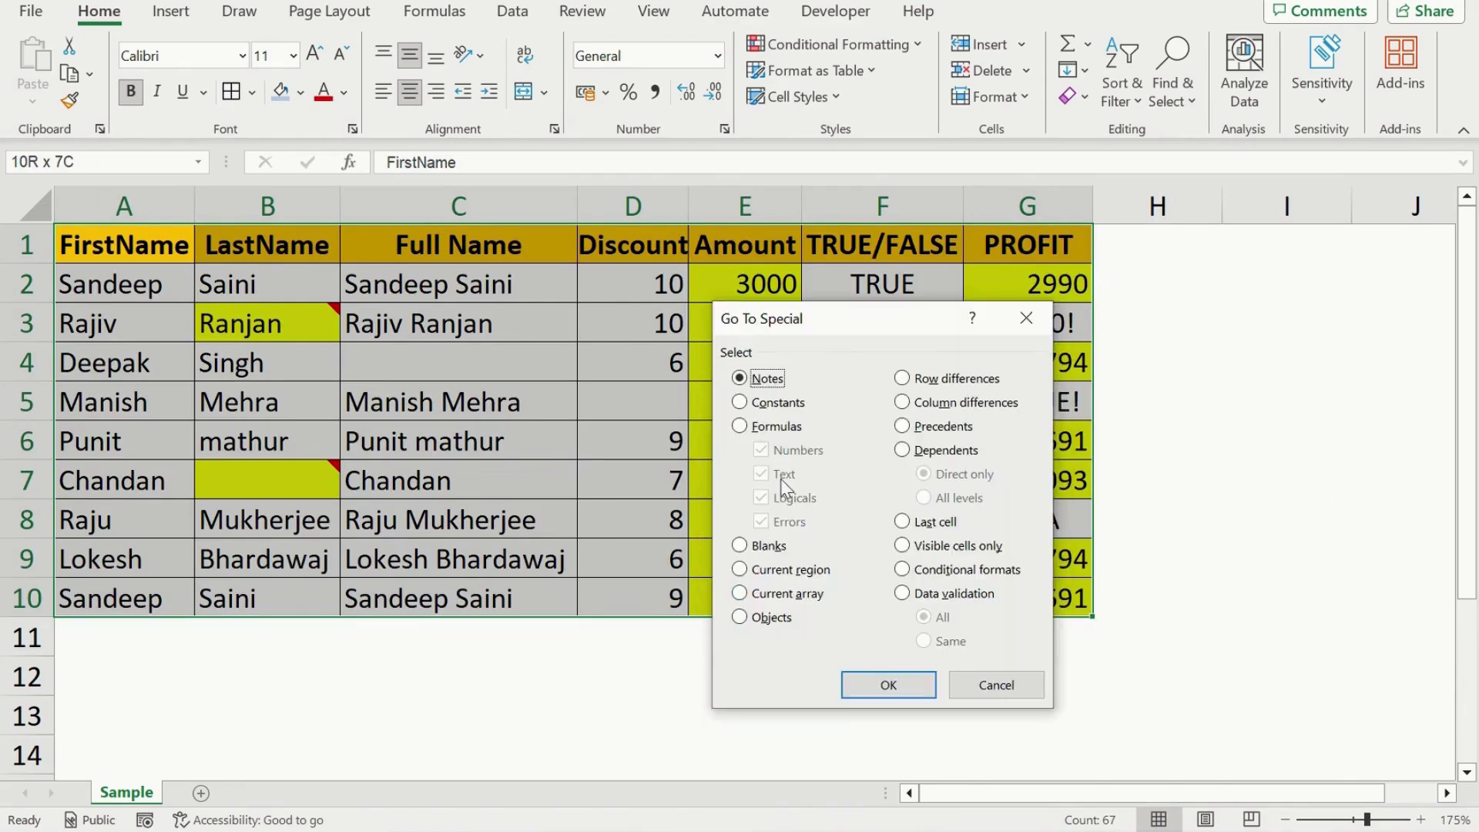
click(739, 545)
click(888, 684)
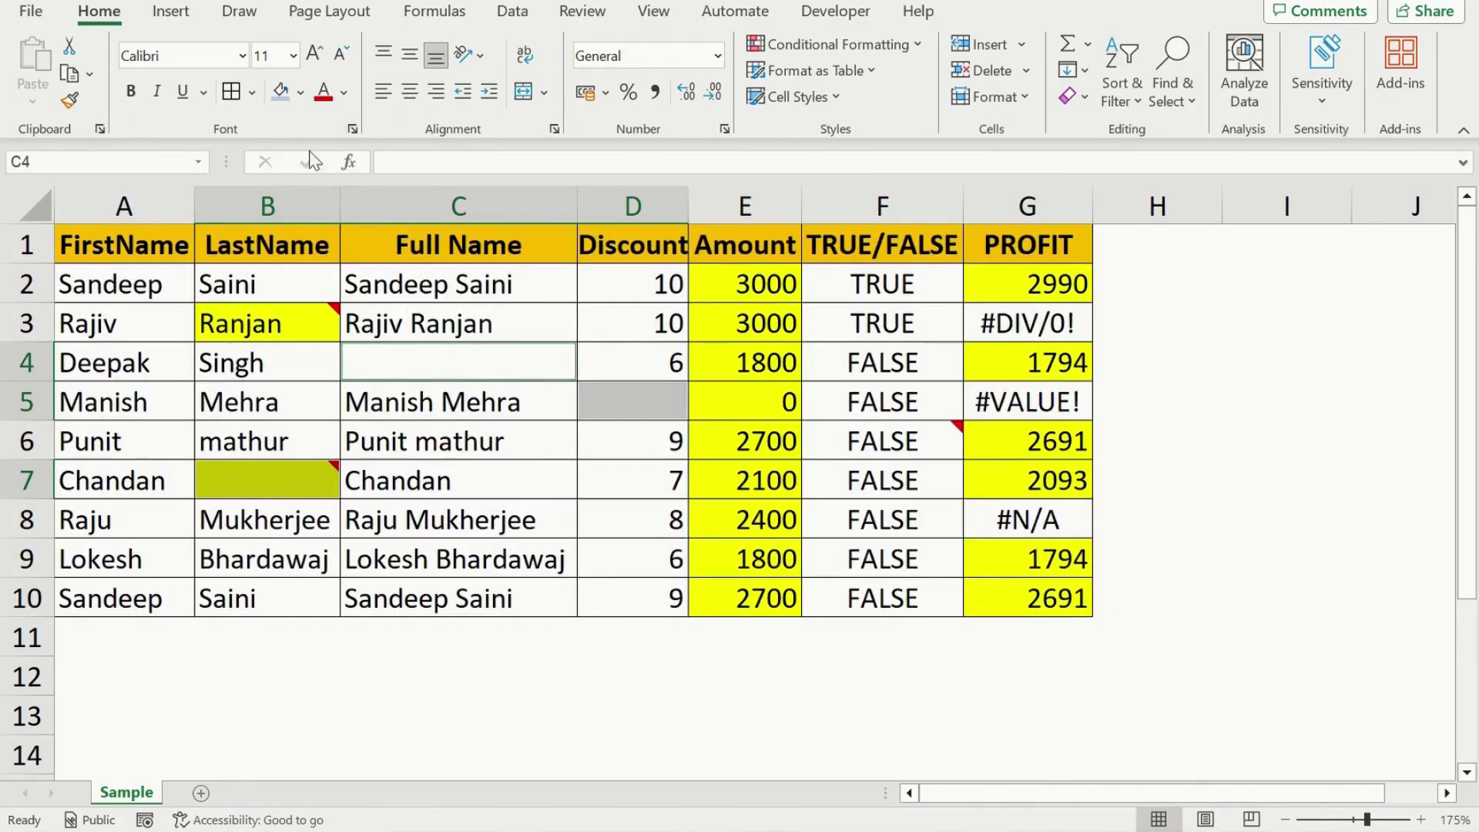
click(282, 102)
Use Go To Special to select the current region around cell C5
key(Down)
key(ctrl+g)
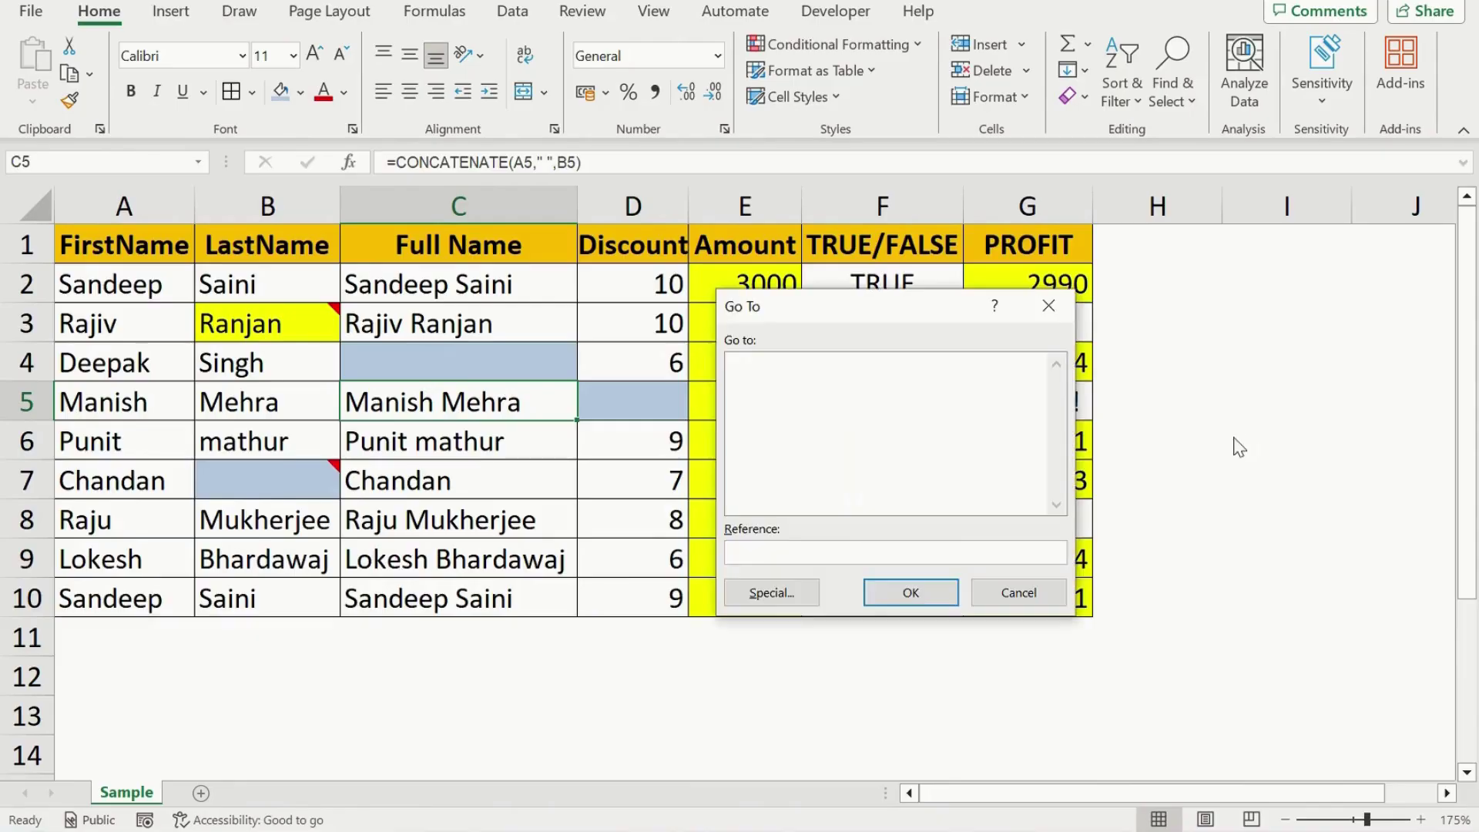
click(769, 592)
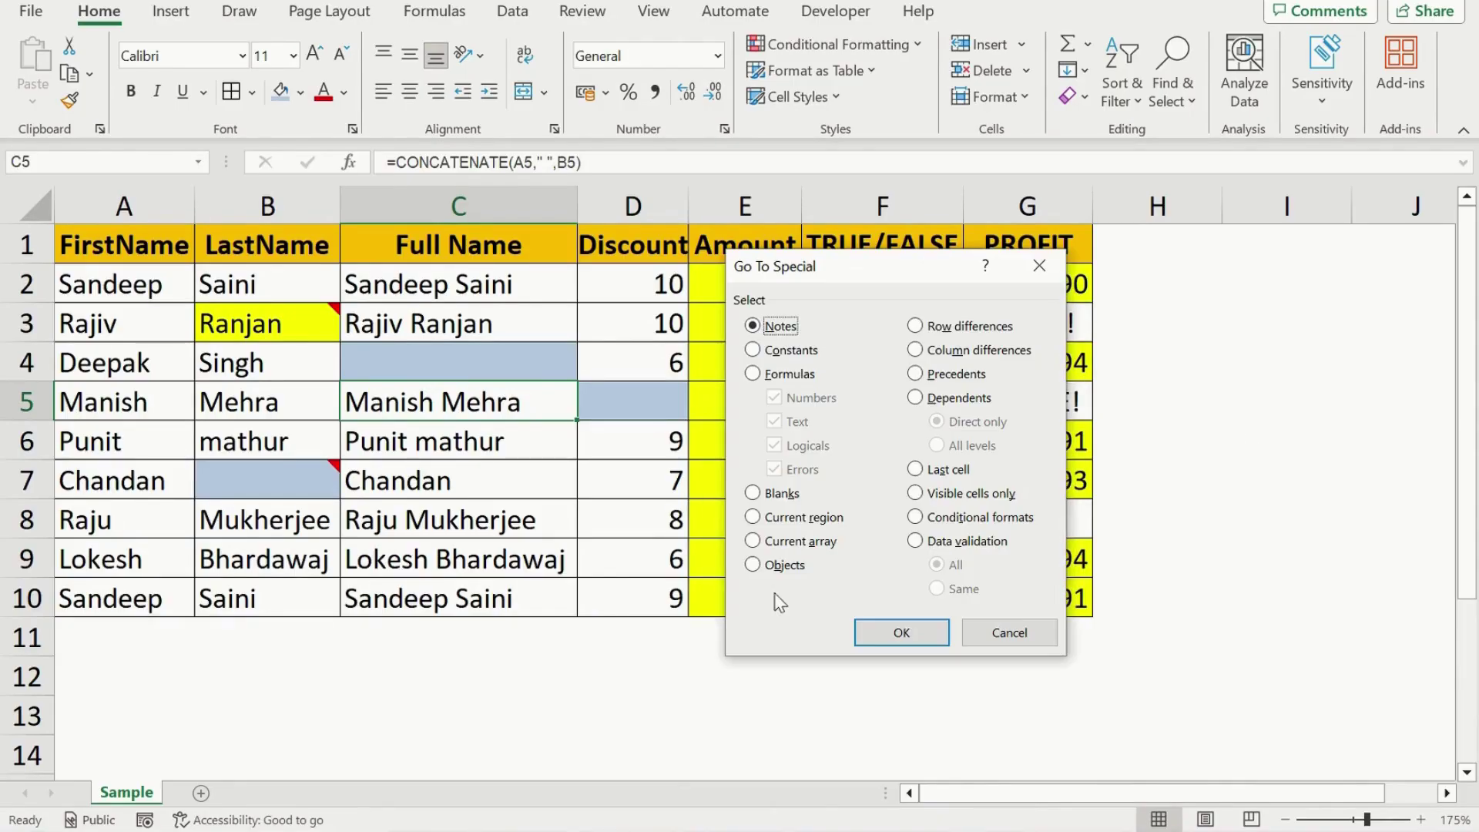
click(755, 520)
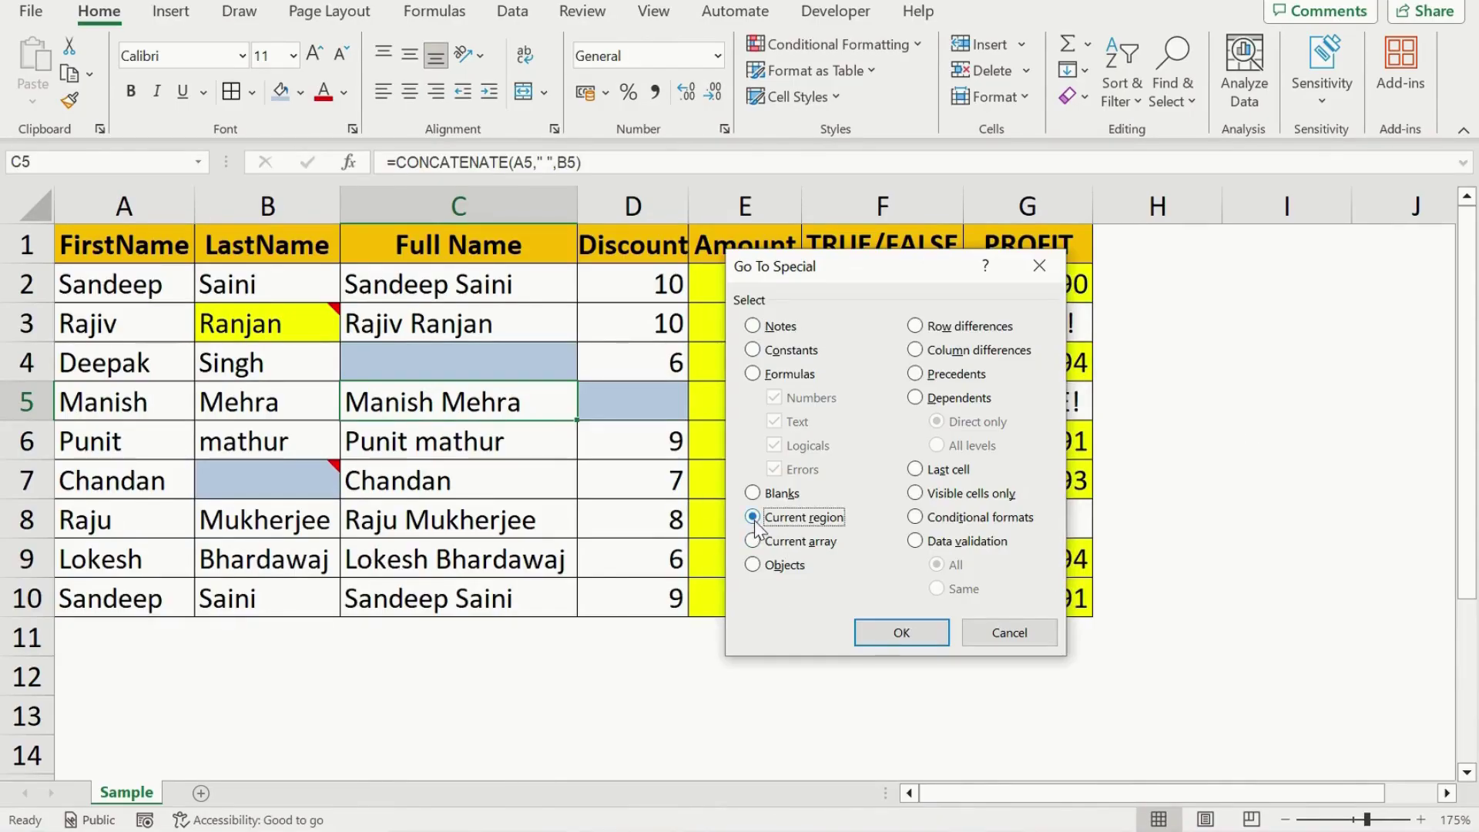
click(901, 632)
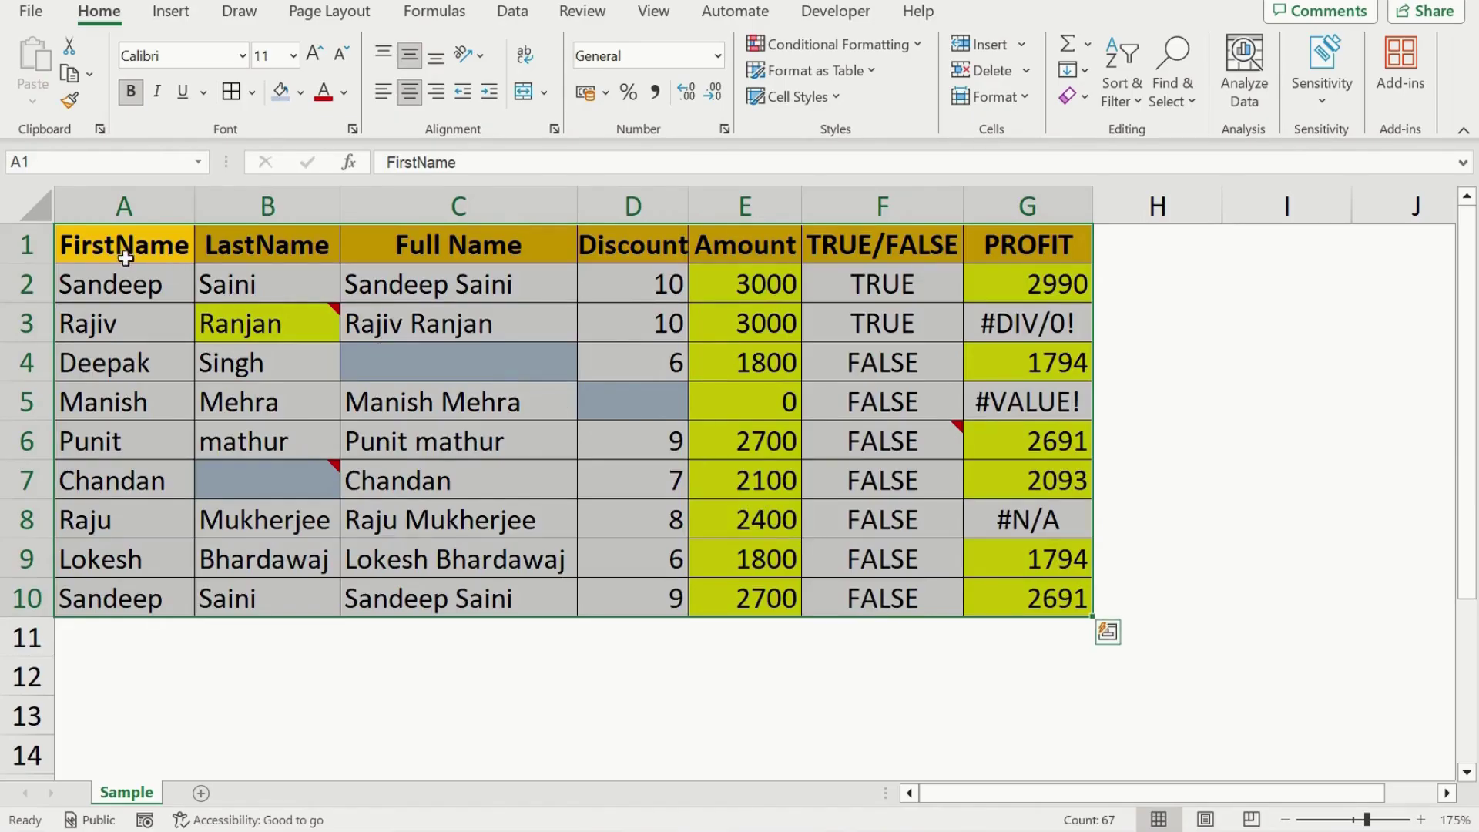
Select the whole data region around cell C3 directly, without using Go To Special
click(402, 319)
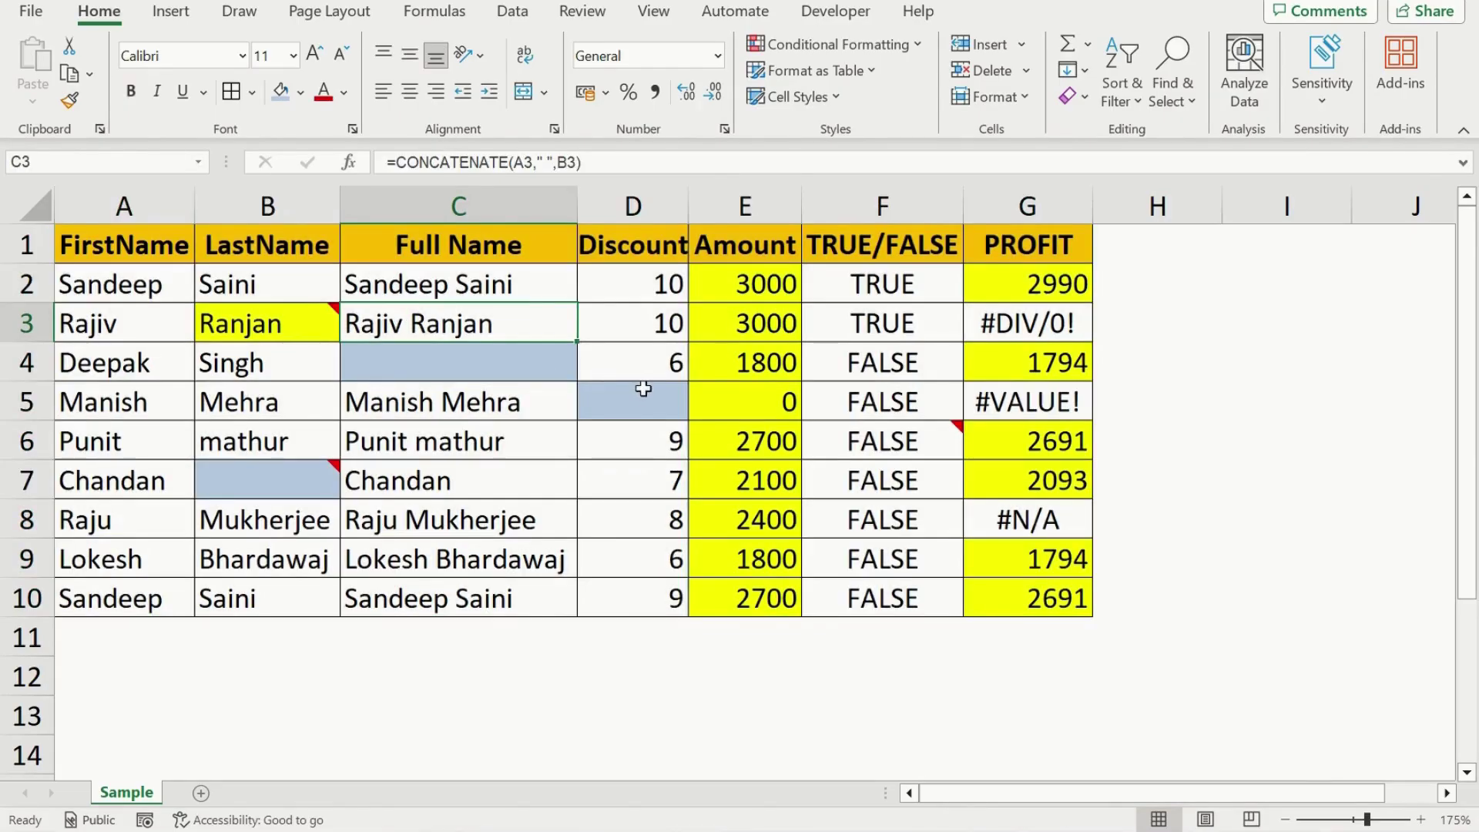
key(ctrl+a)
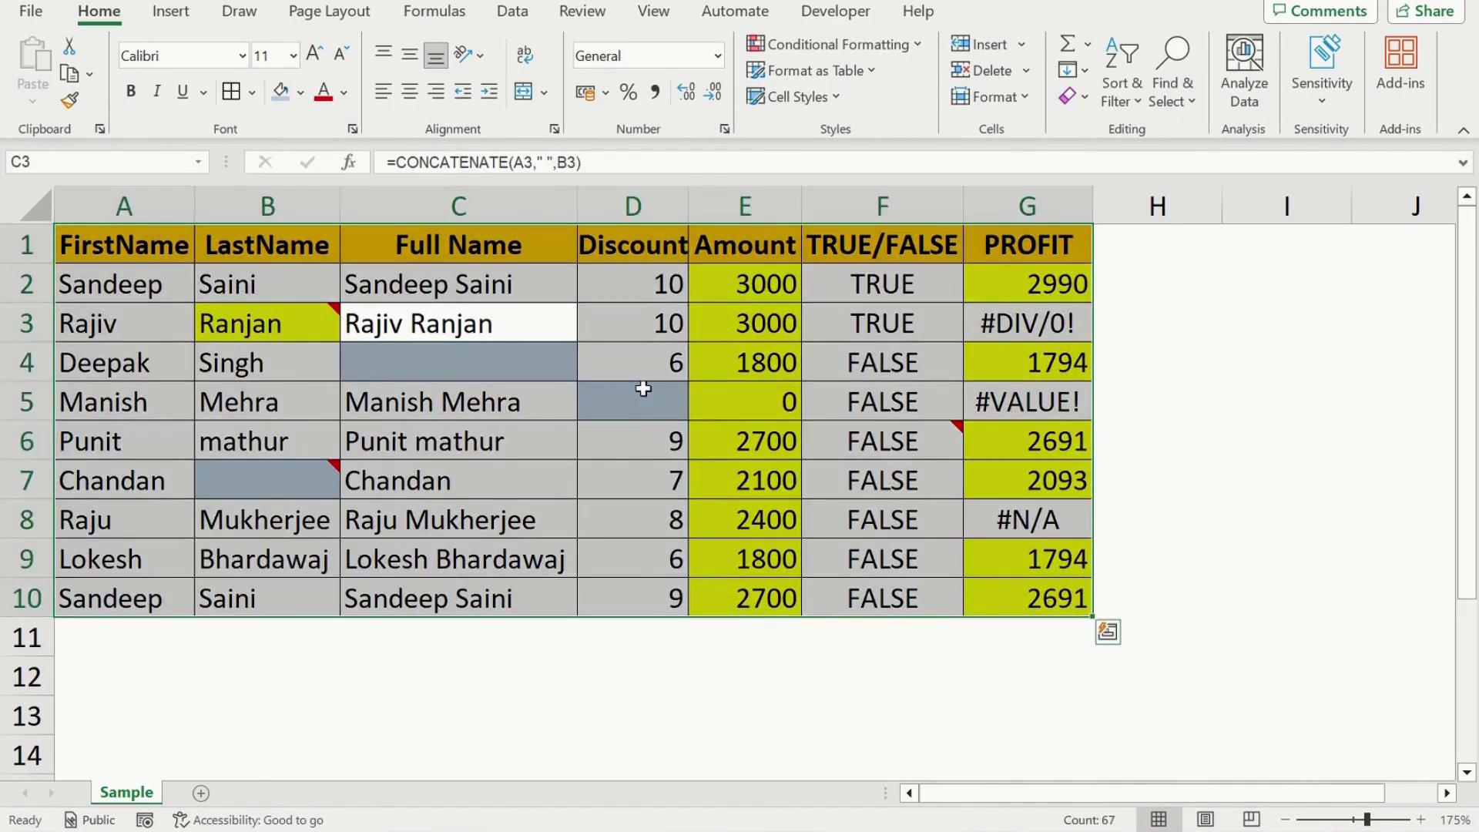
key(ctrl+shift+8)
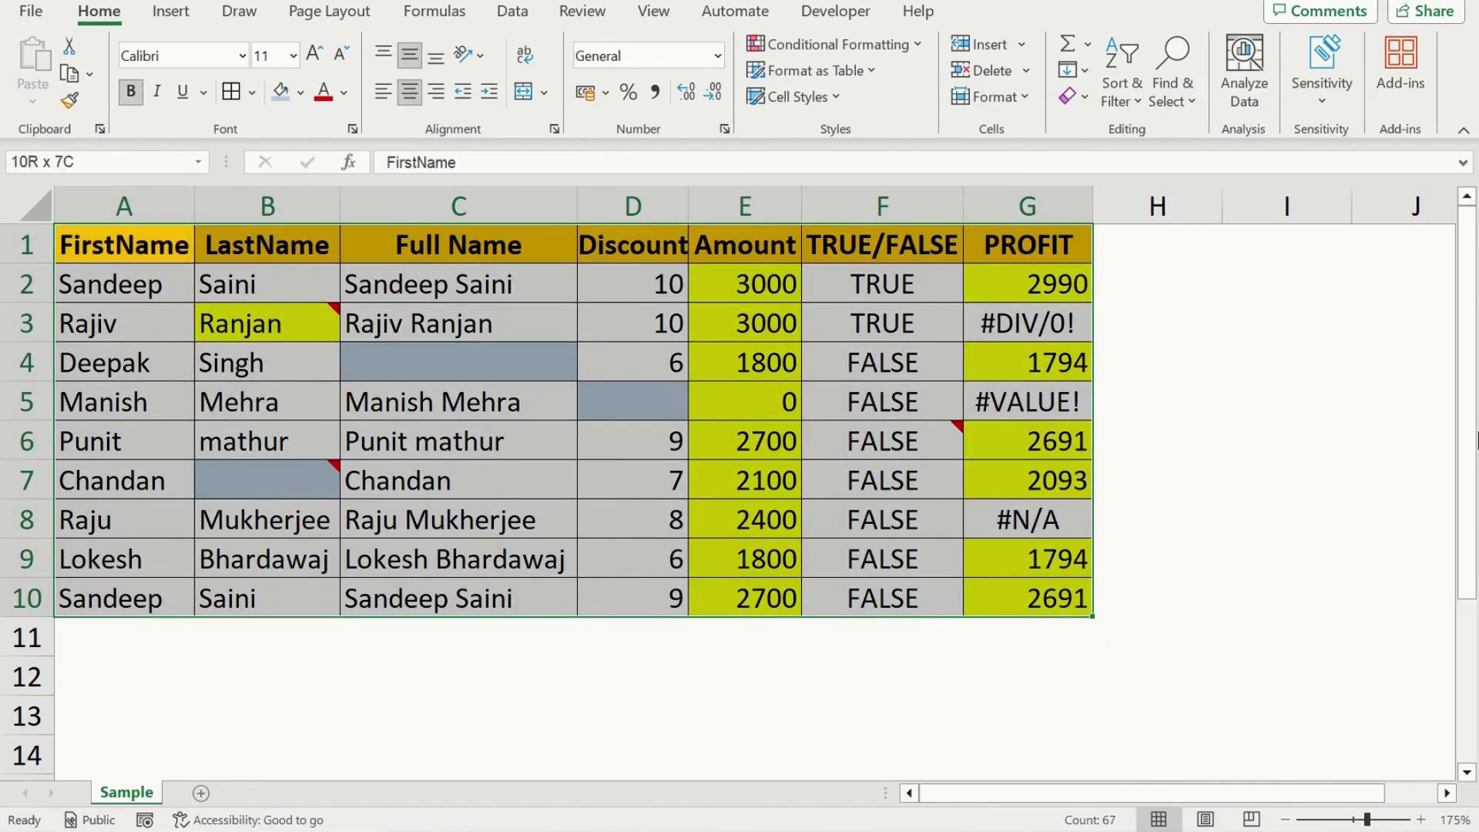
Try to select the current array within the table A1:G10 using Go To Special
key(ctrl+g)
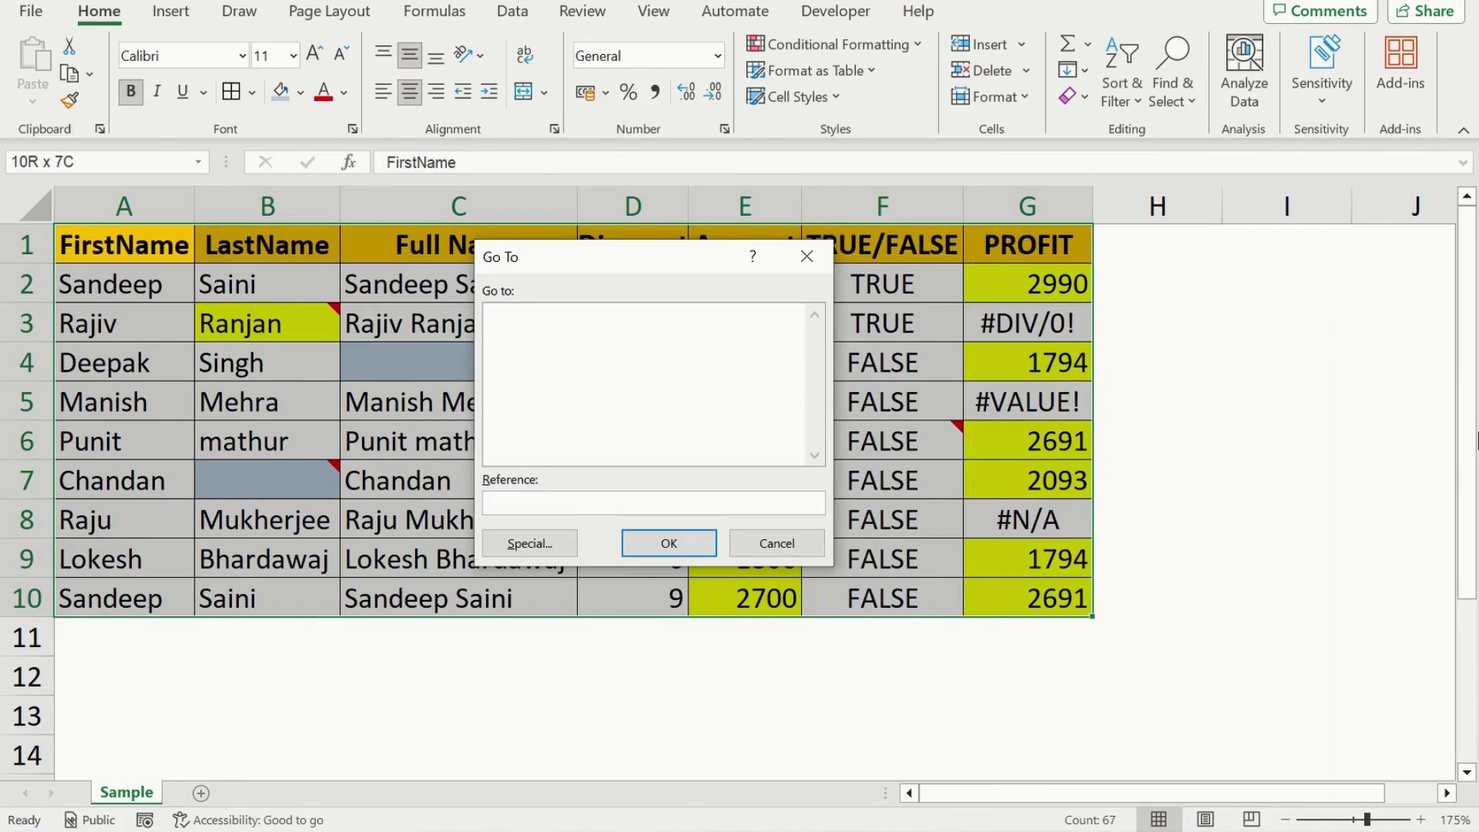
click(527, 539)
drag(613, 223, 534, 205)
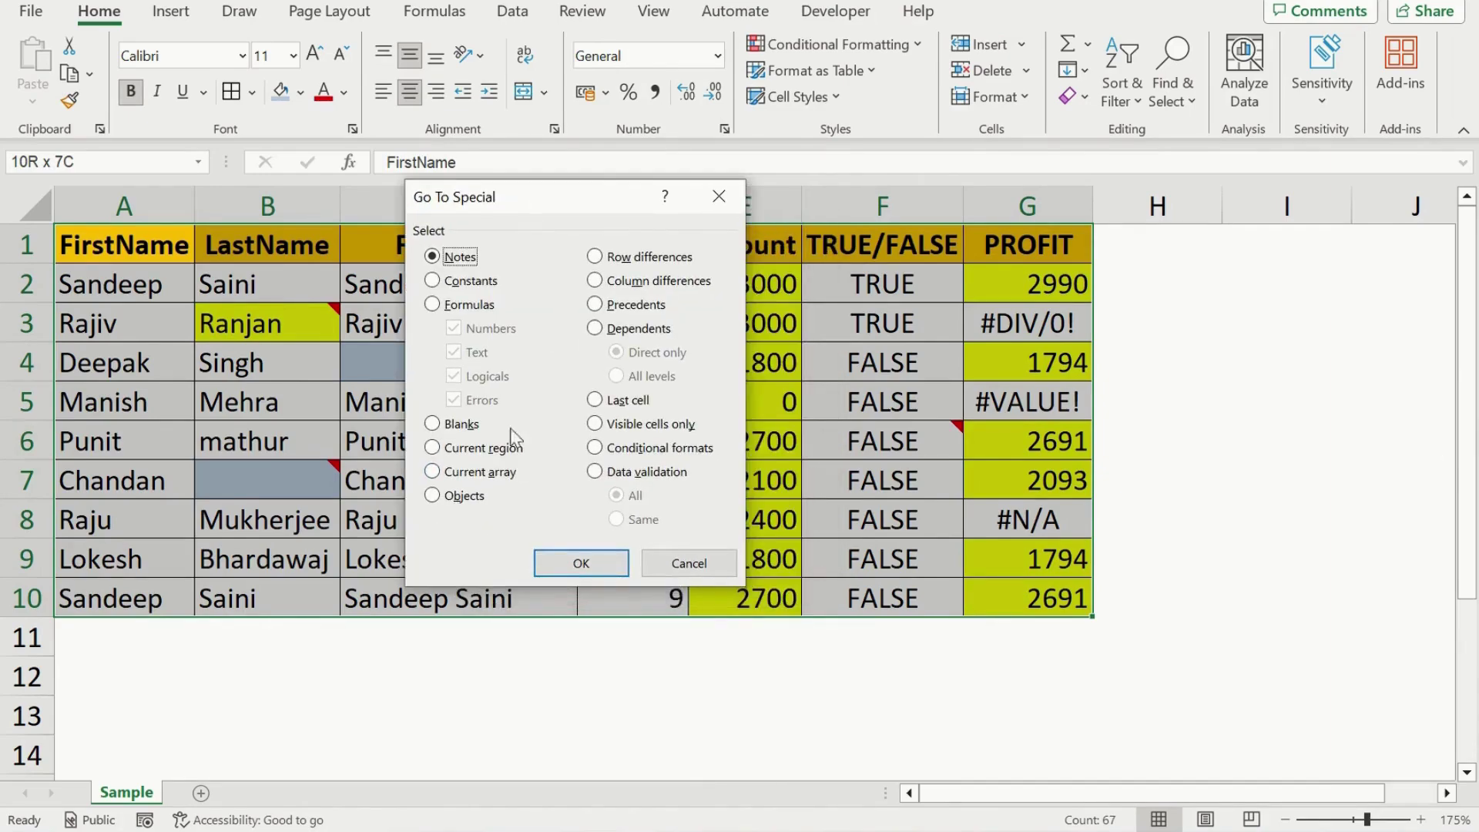
click(433, 471)
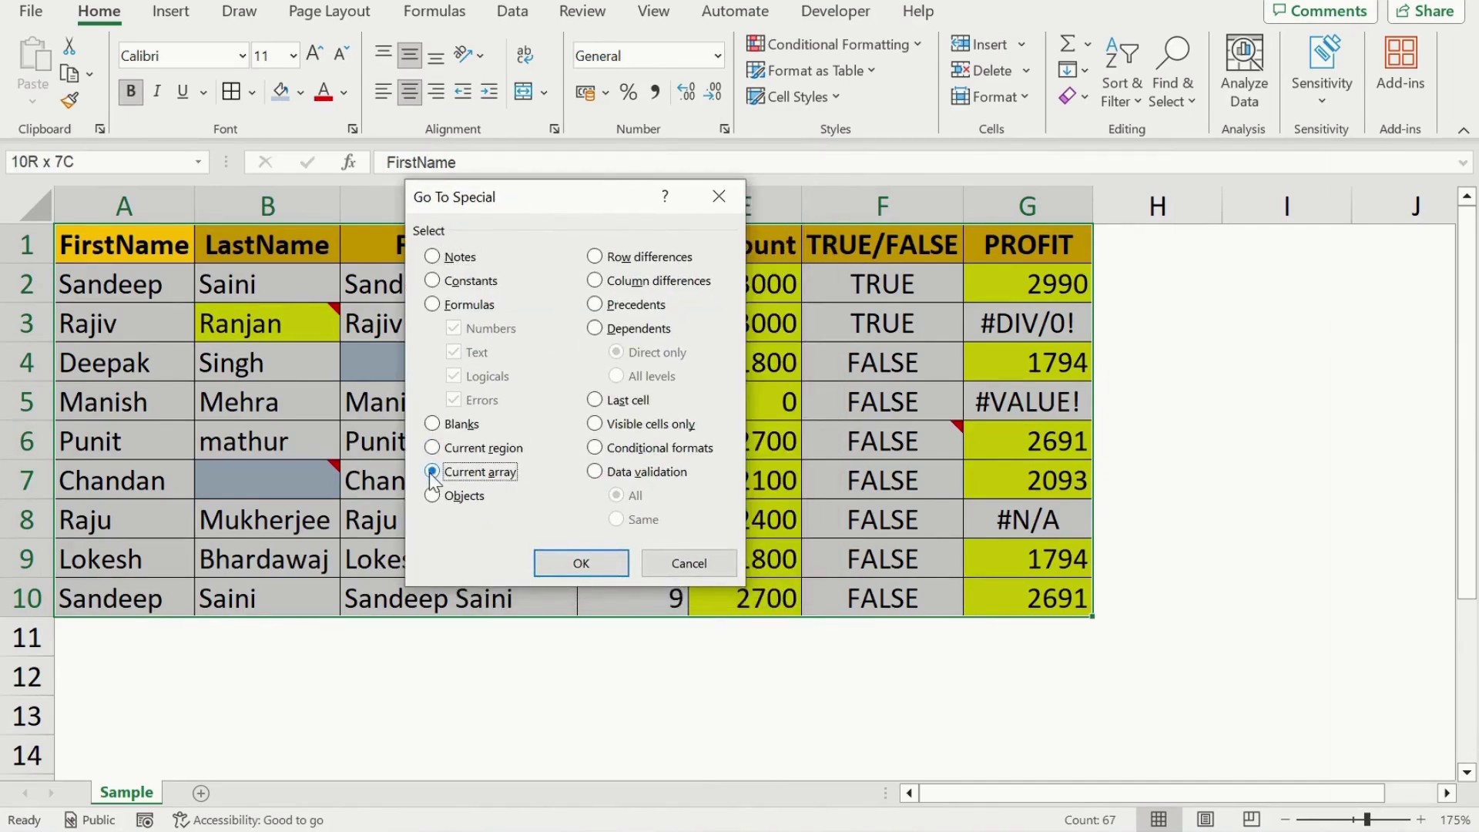
click(584, 562)
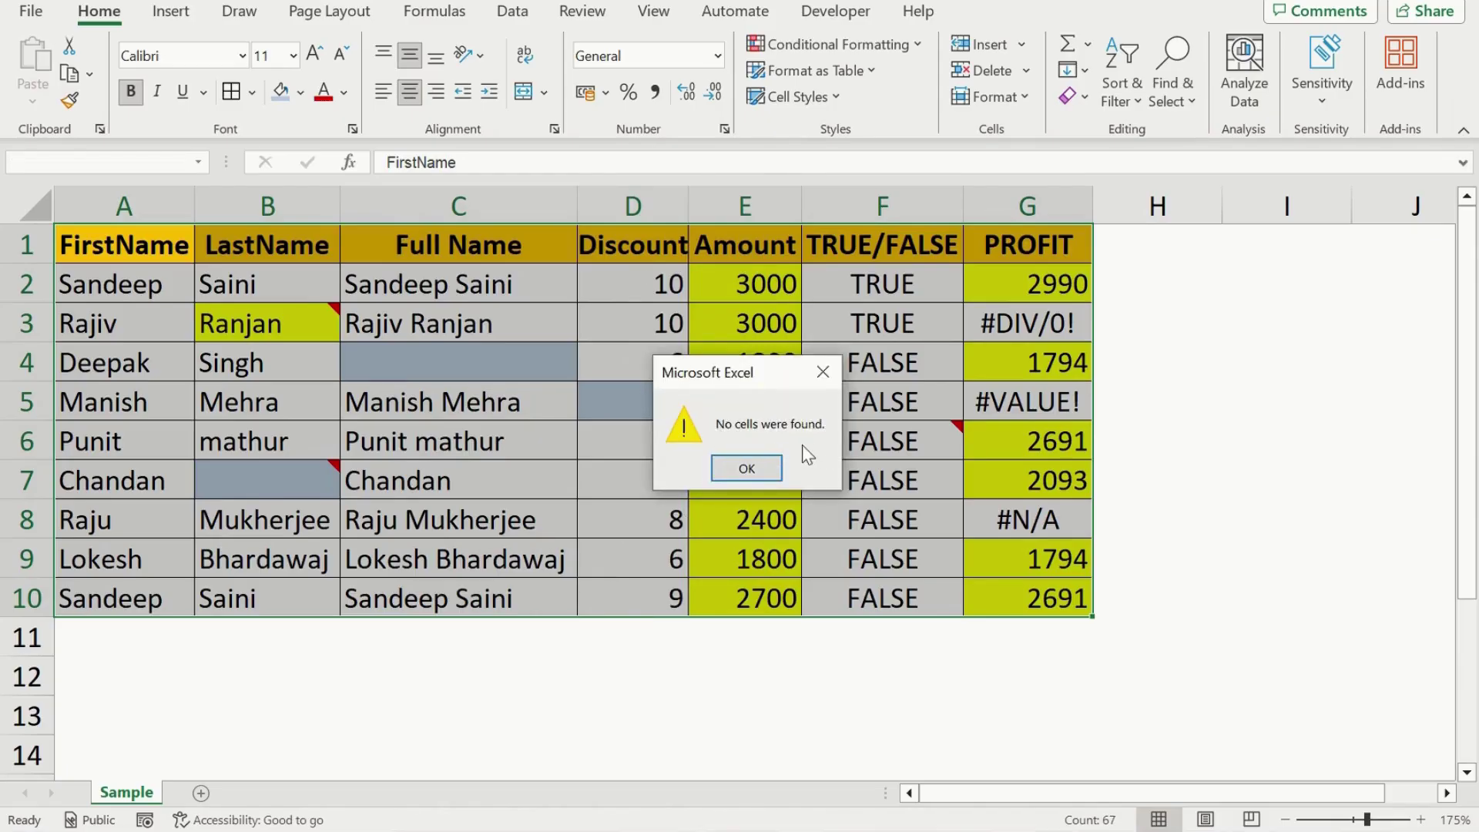
click(746, 468)
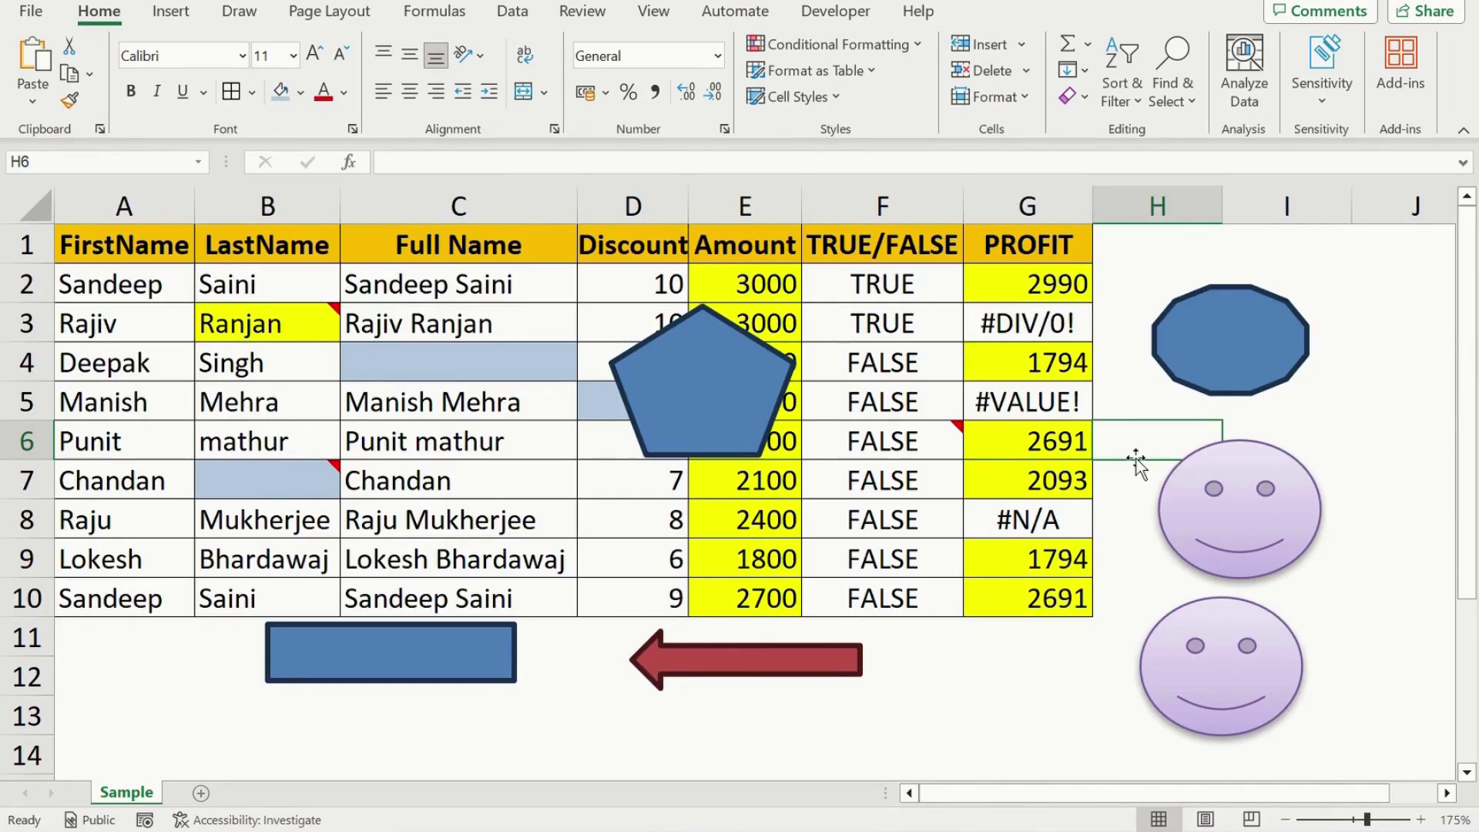
Select all objects on the sheet with Go To Special and delete them
key(ctrl+g)
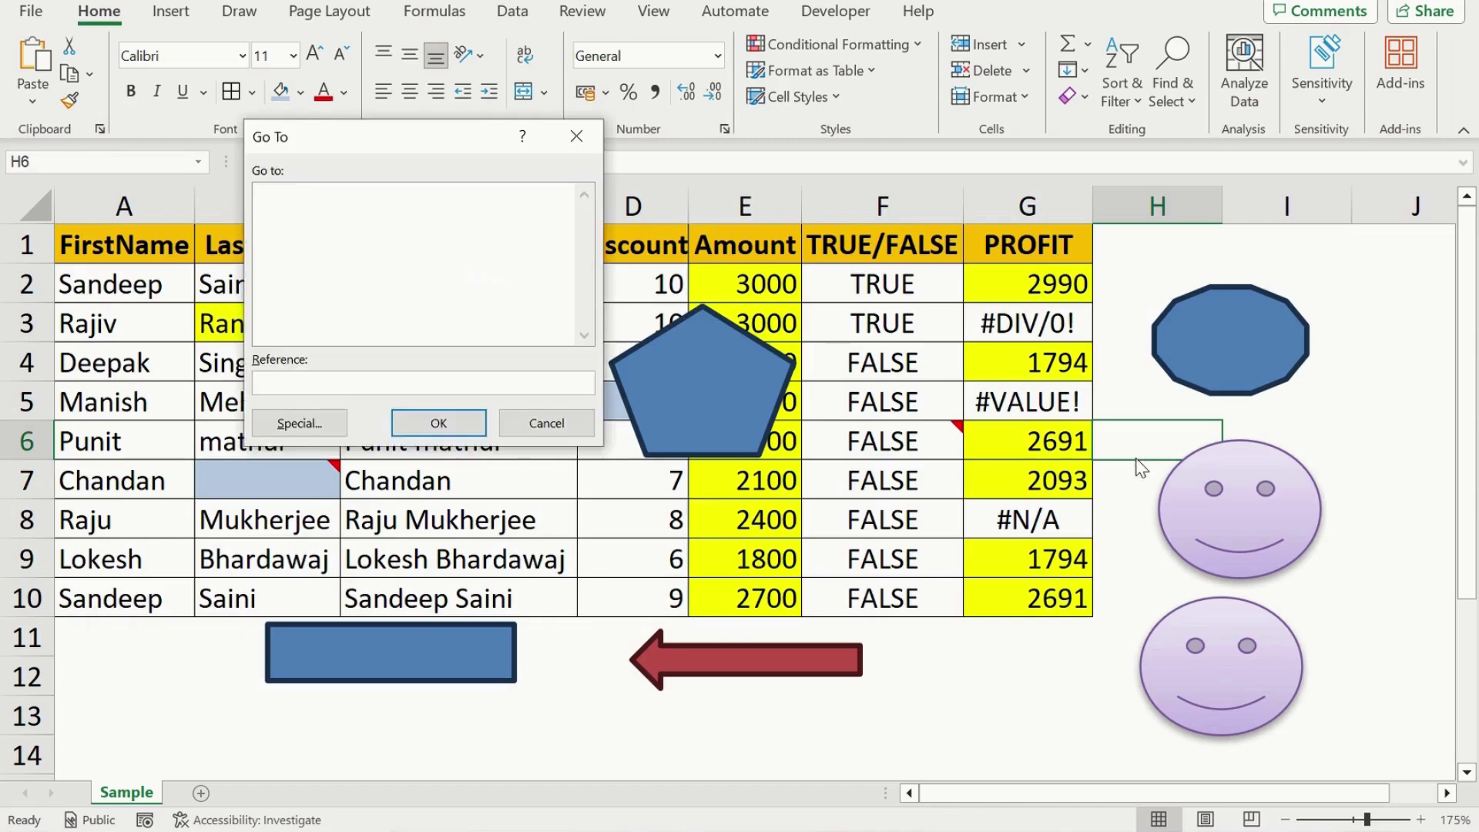
click(299, 422)
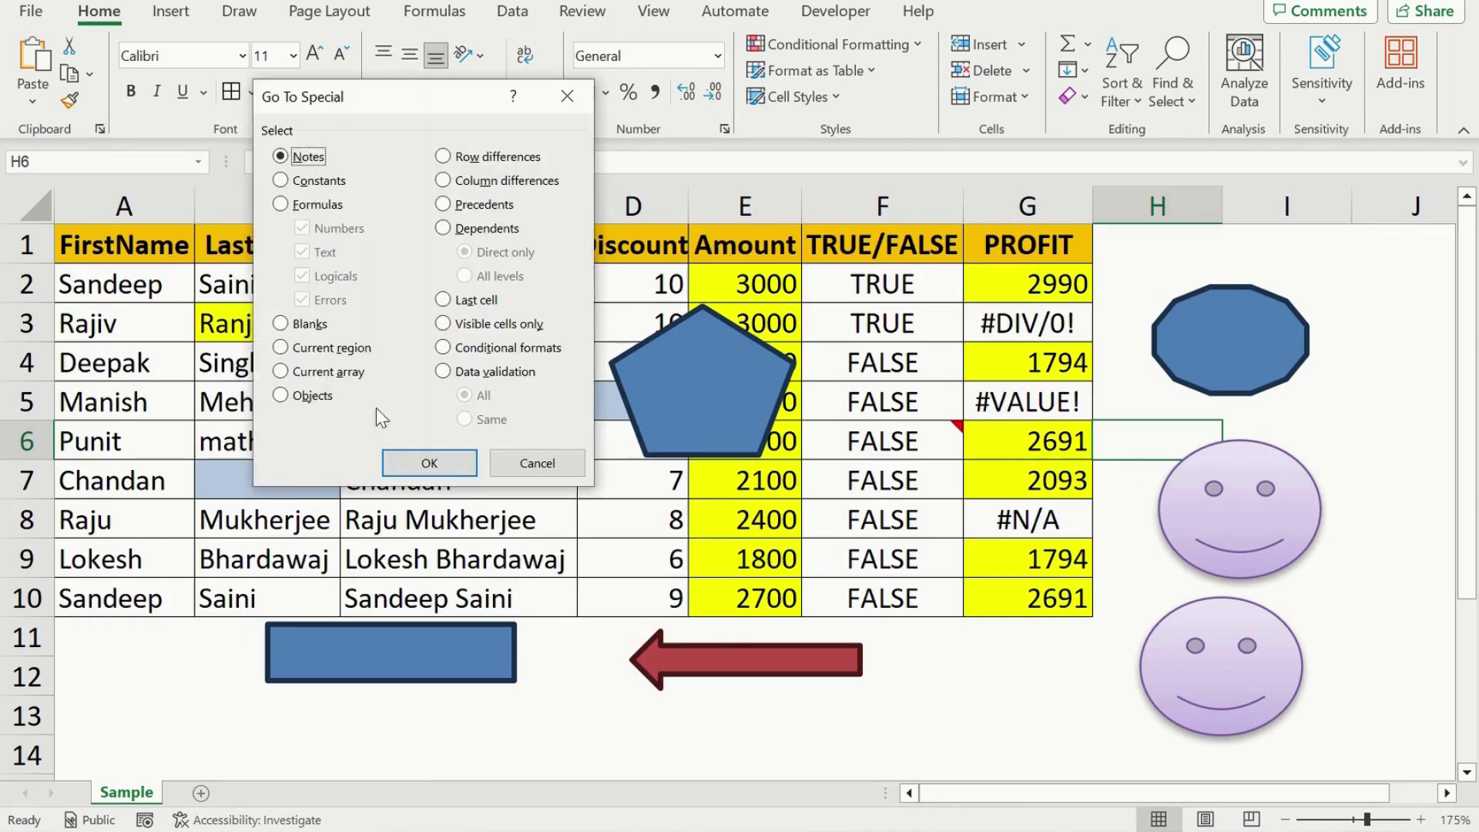
click(282, 396)
click(430, 464)
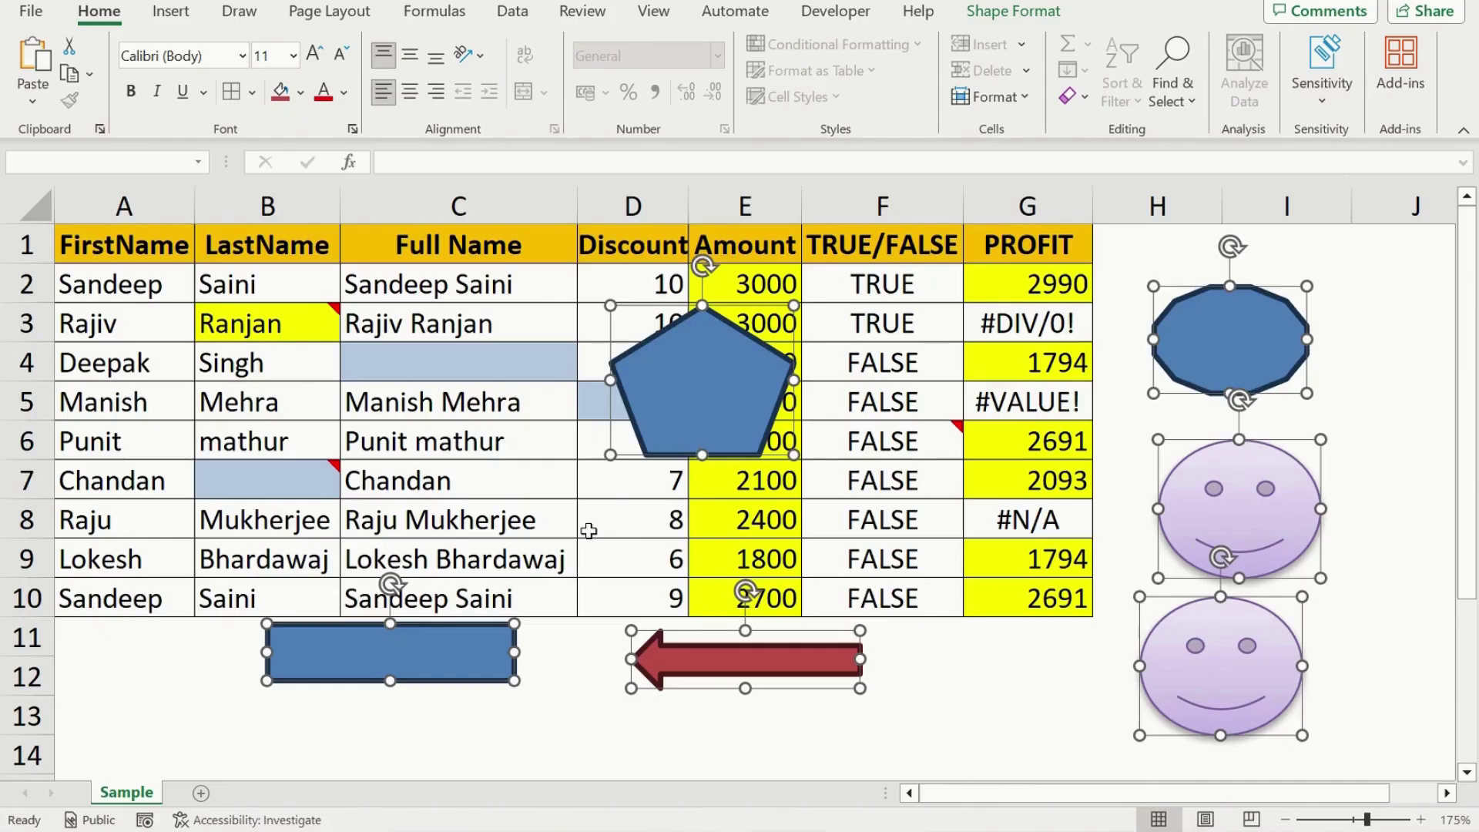
key(Delete)
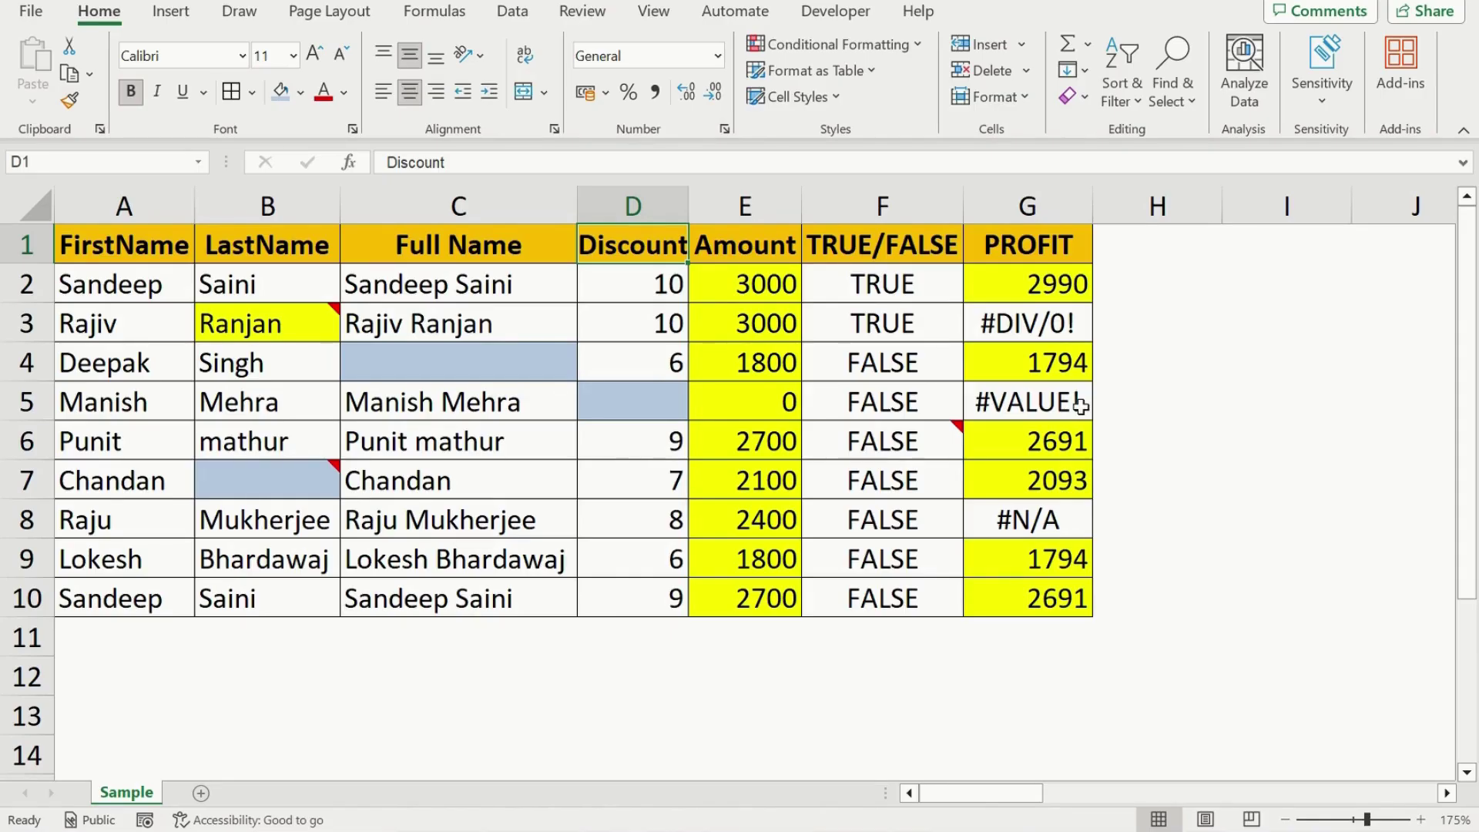
Jump to cell AK1 using the Go To reference
key(ctrl+g)
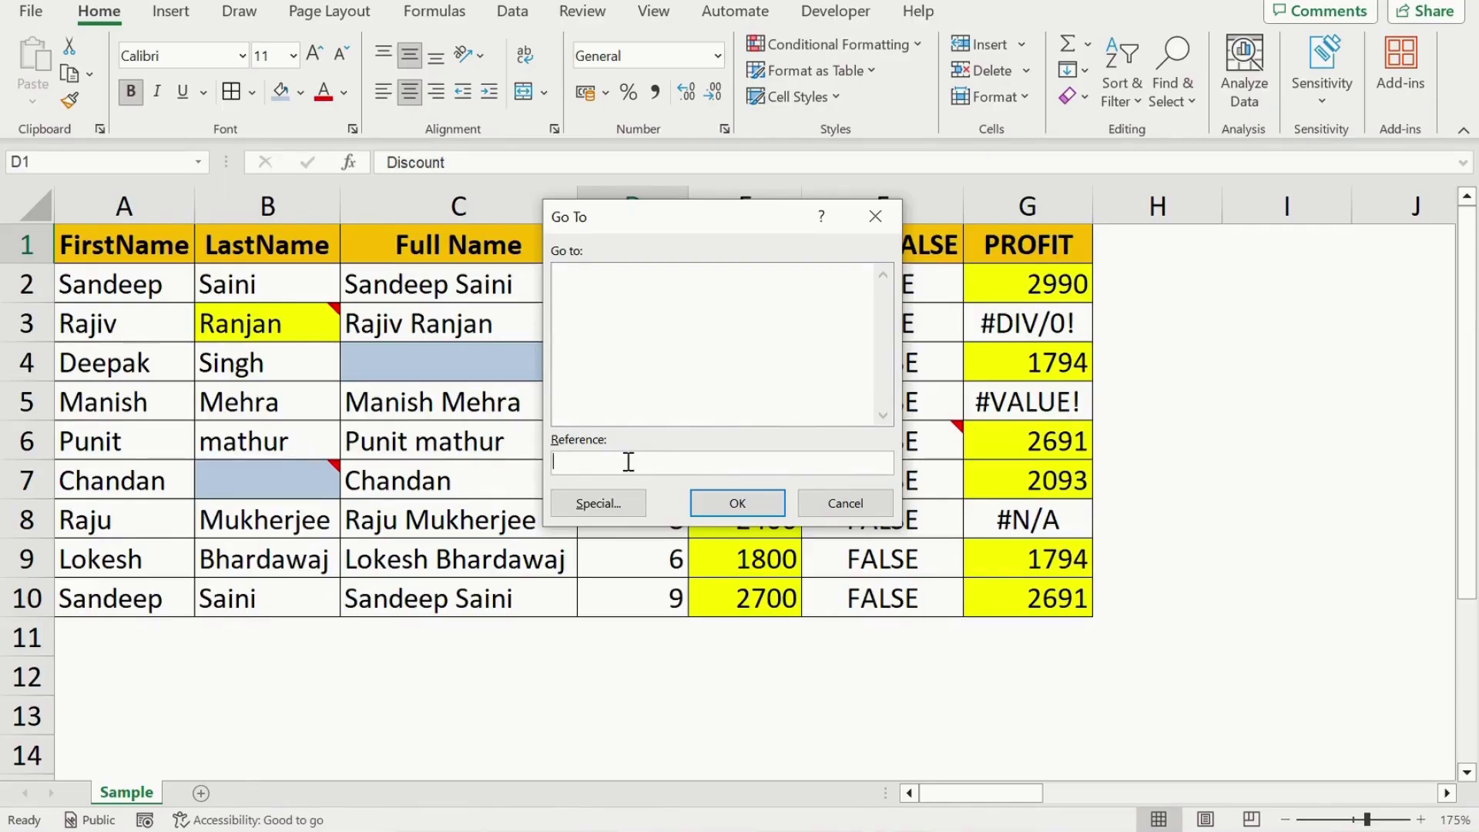
text(AK1)
key(Return)
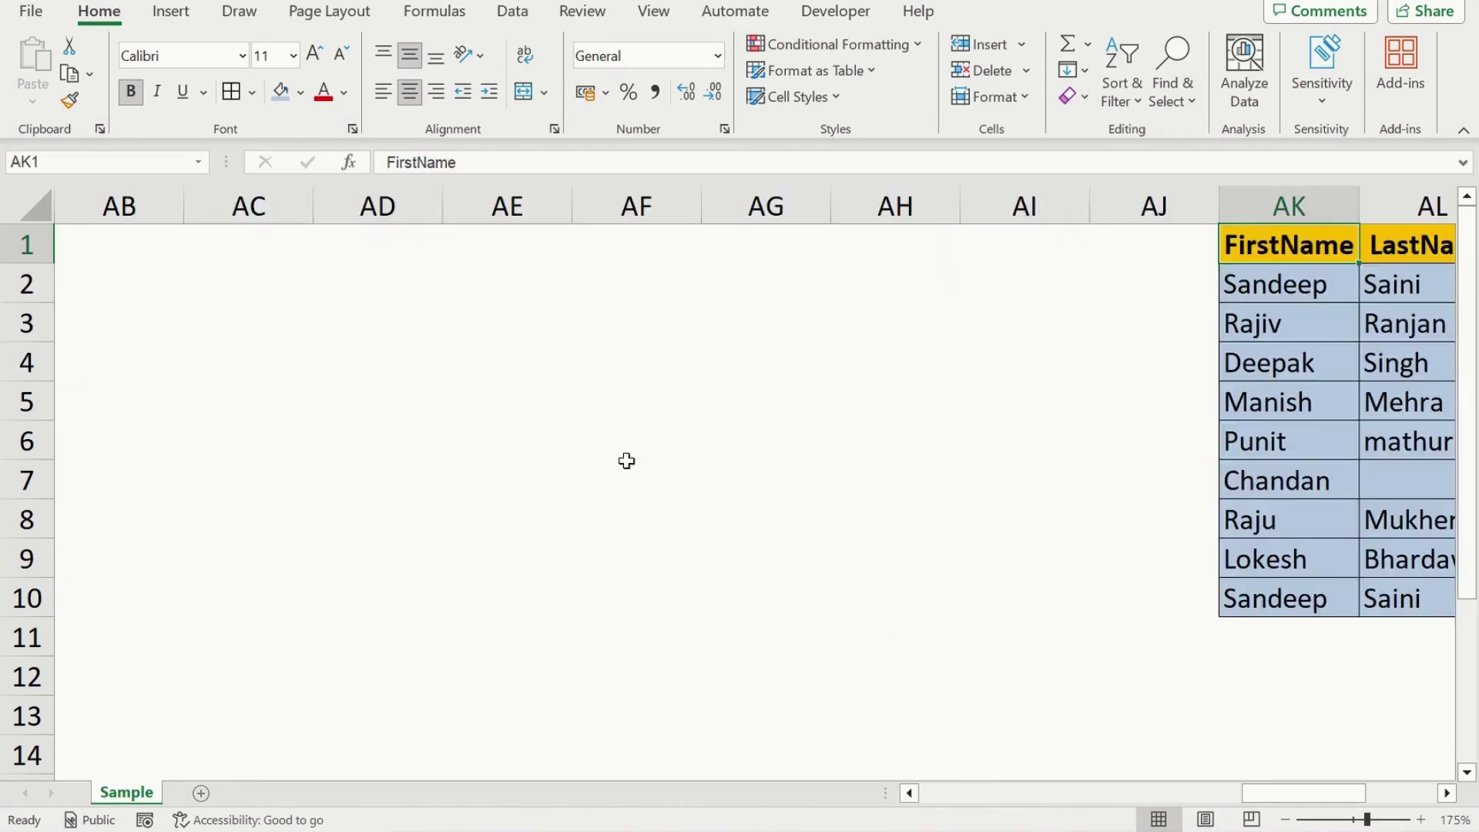
Look across the header row of the distant table from AK1 to AP1 and return to AK1
key(Right)
key(Right)
key(Right)
key(Right)
key(Right)
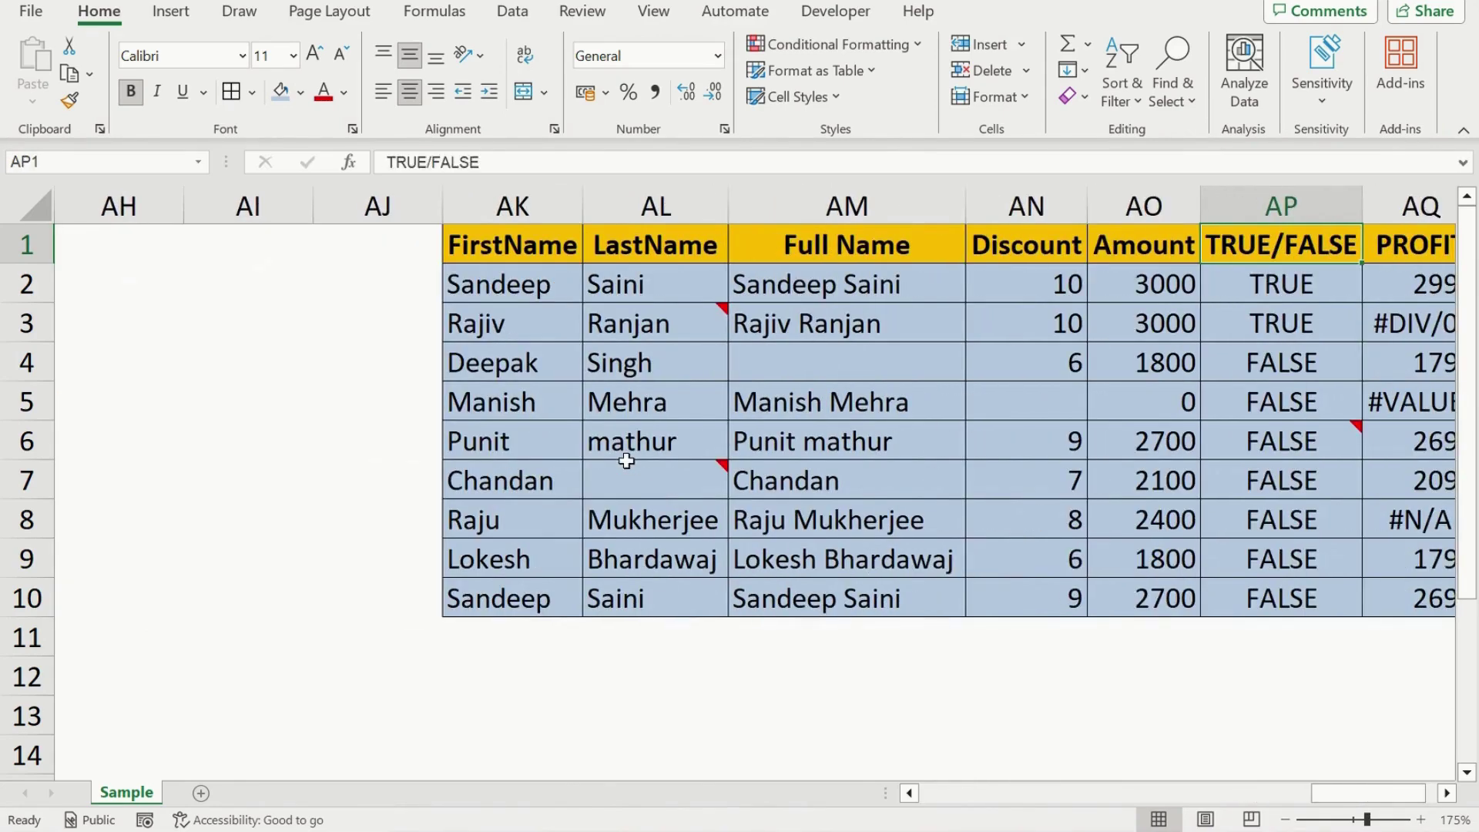
key(Left)
key(Left)
key(Left)
key(Left)
key(Left)
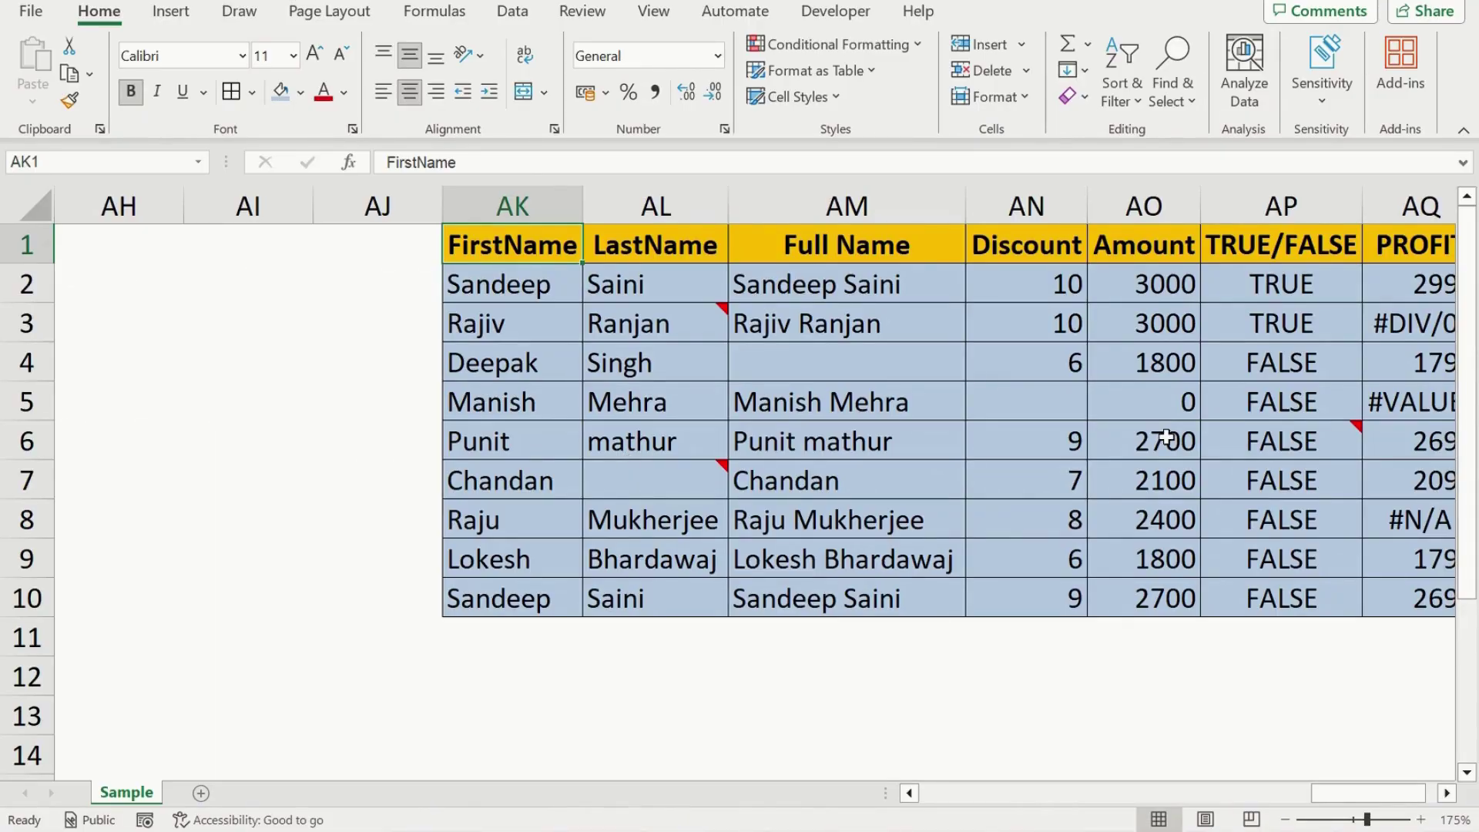
Jump to cell A1000 with Go To, look over the rows just below it and return to A1000
key(F5)
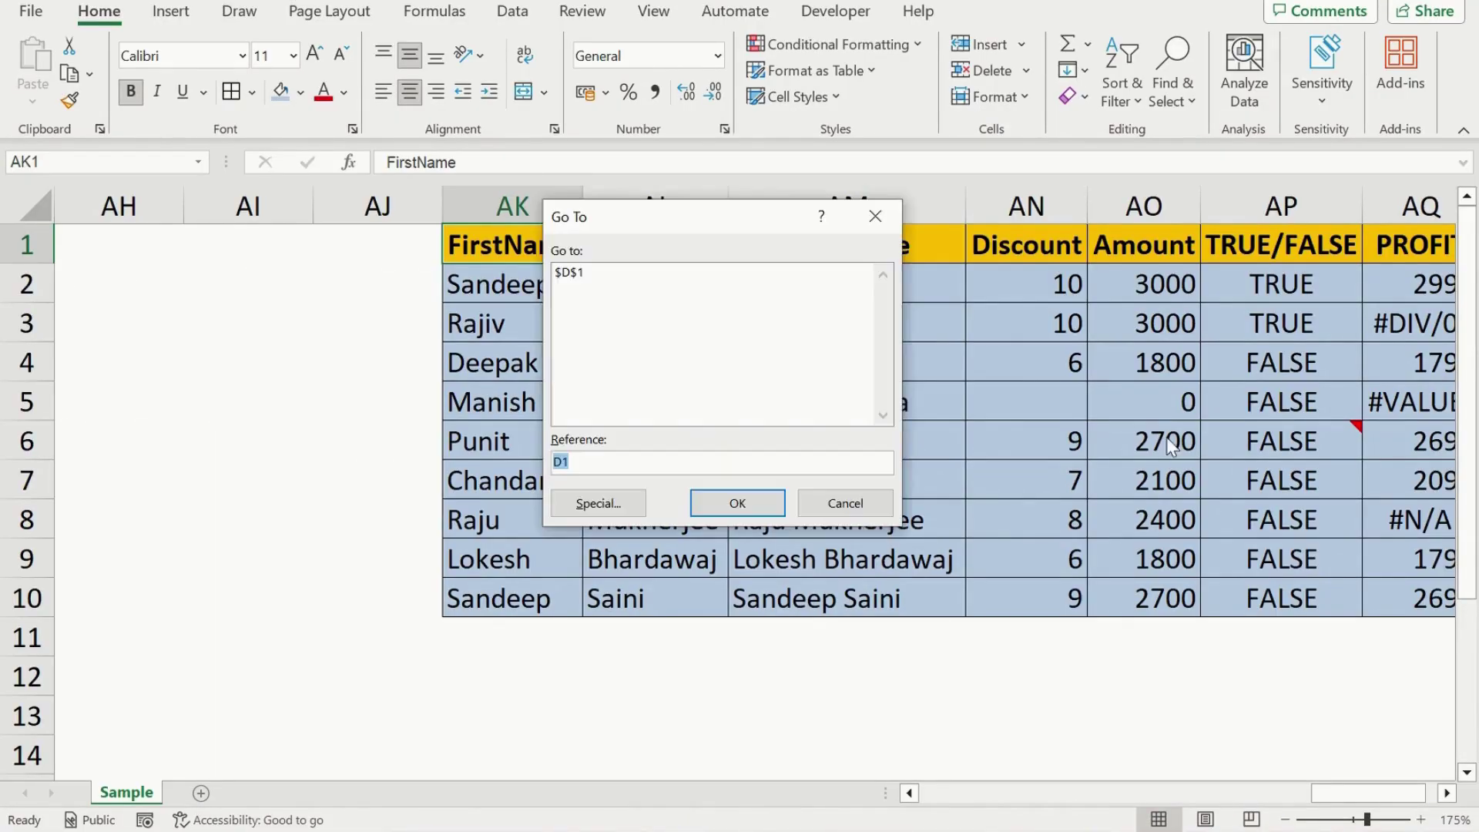
click(607, 461)
key(BackSpace)
key(BackSpace)
text(A10000)
key(BackSpace)
key(Return)
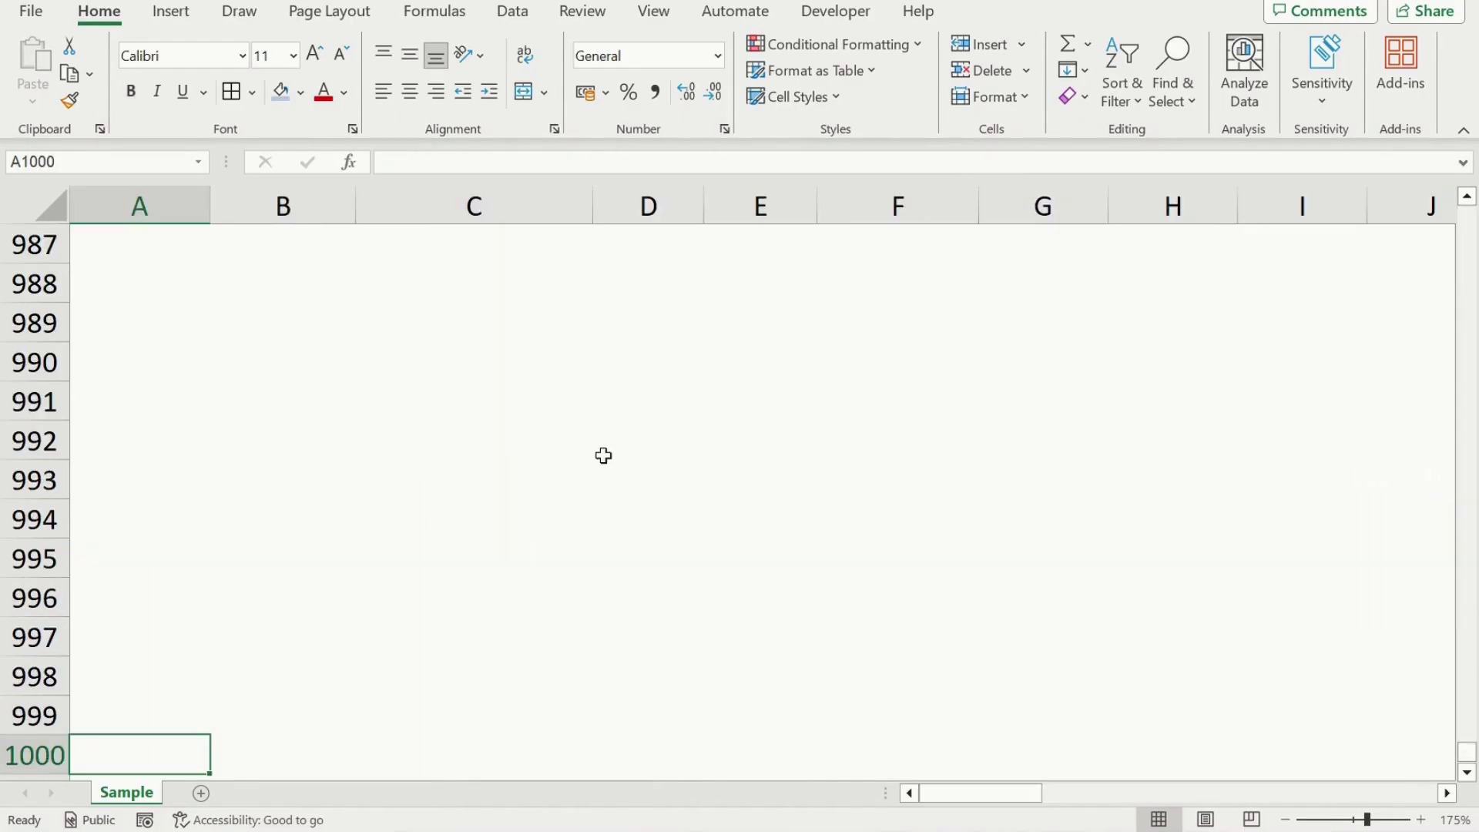
key(Down)
key(Down)
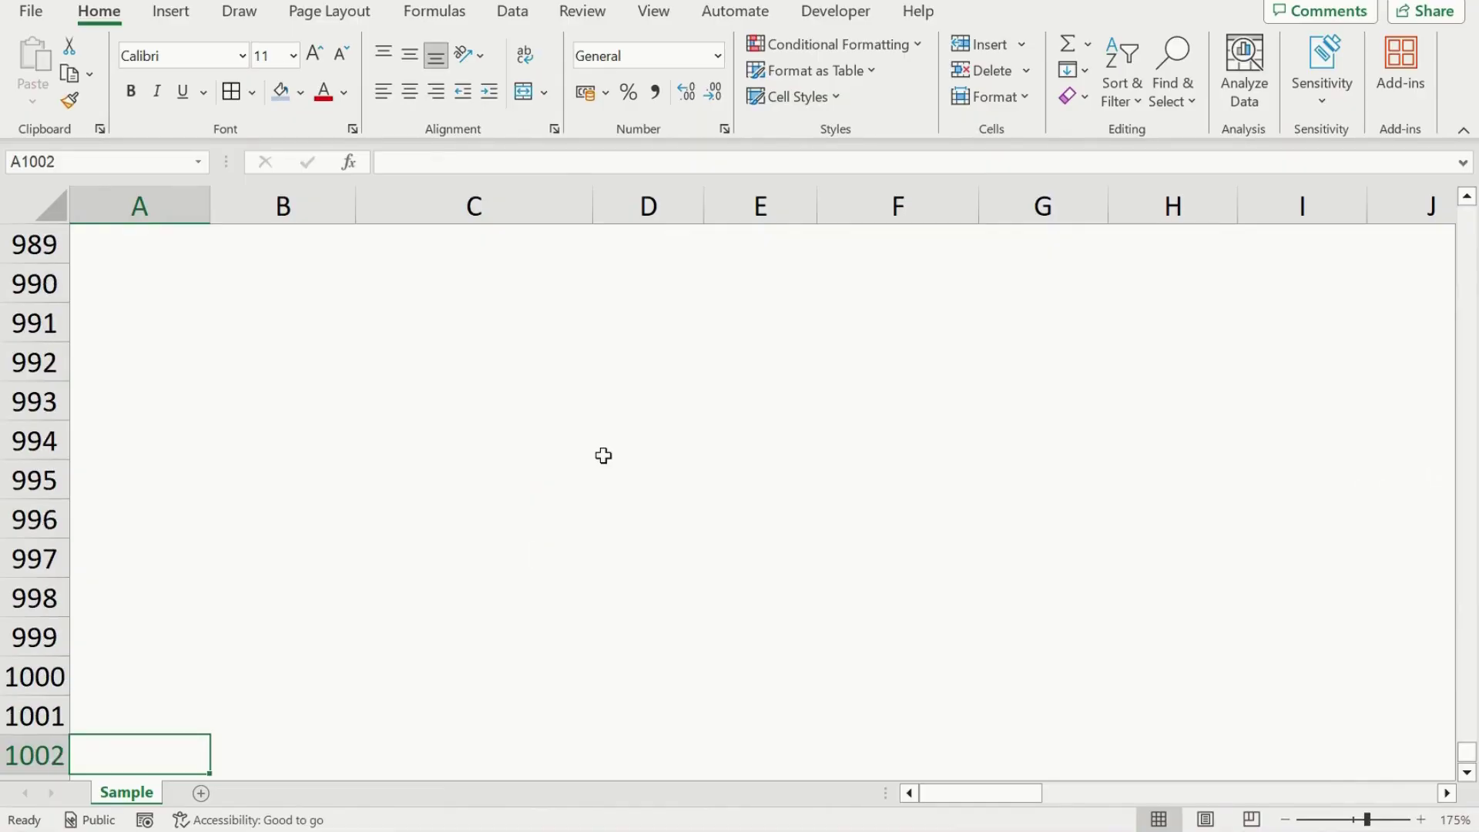
key(Down)
key(Up)
key(Up)
key(Up)
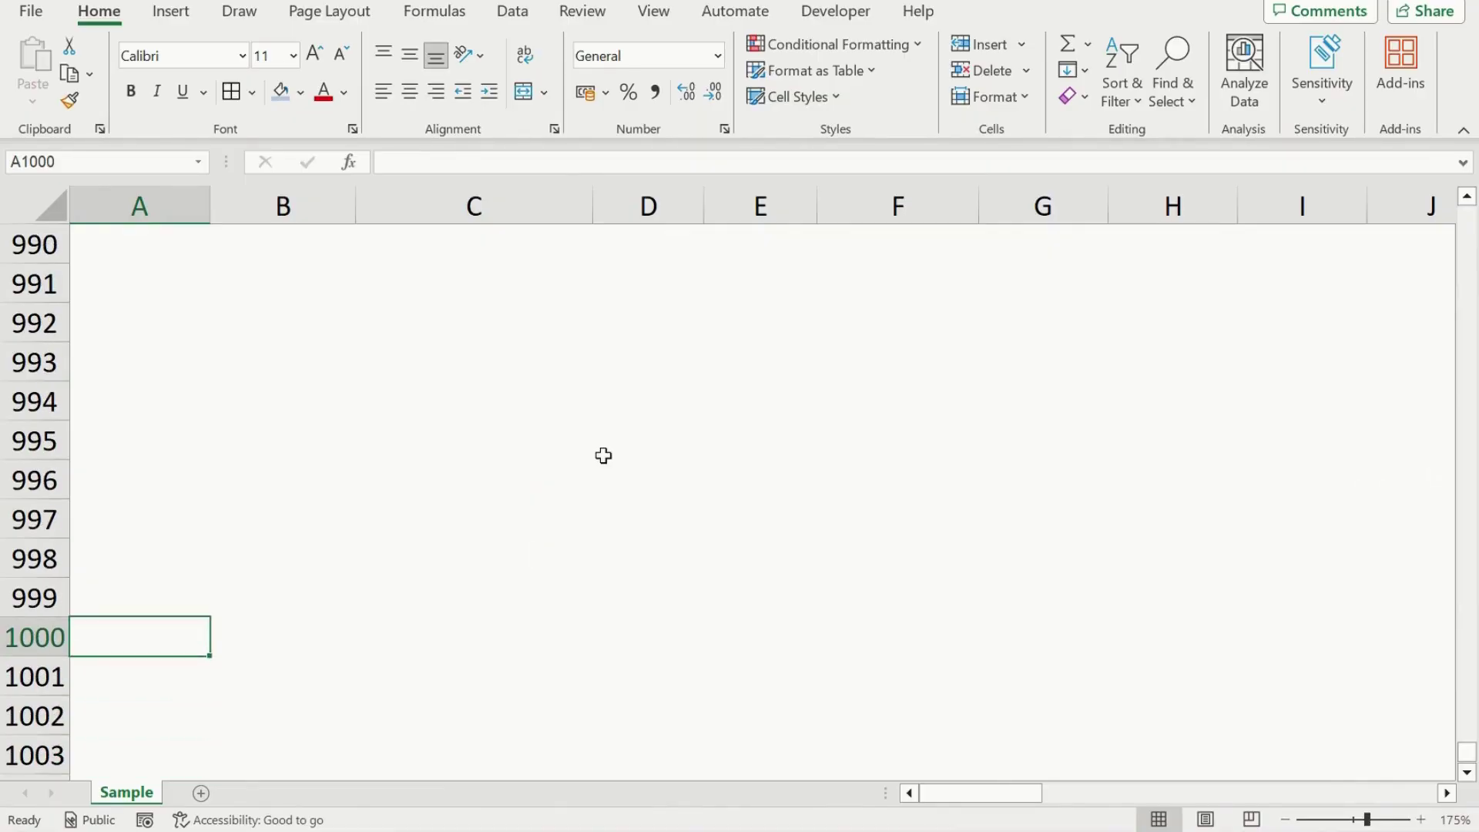